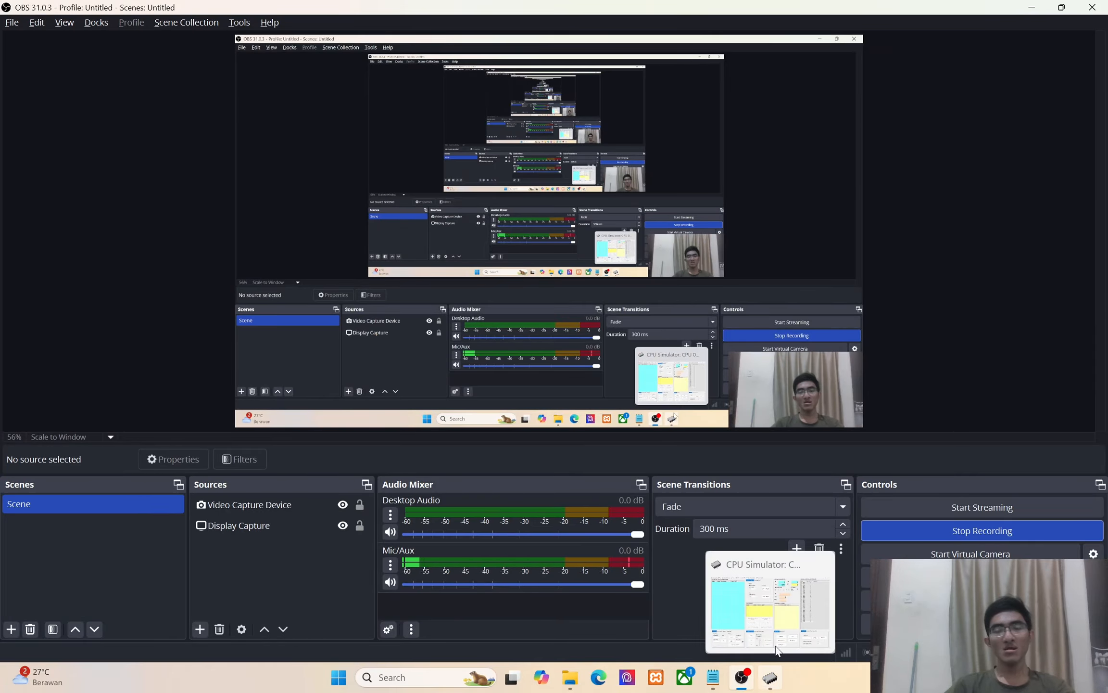
- Switch to the CPU-OS Simulator and look over the reksi1 to reksi4 program listings in the Notepad document
{"action": "left_click", "coordinate": [770, 676]}
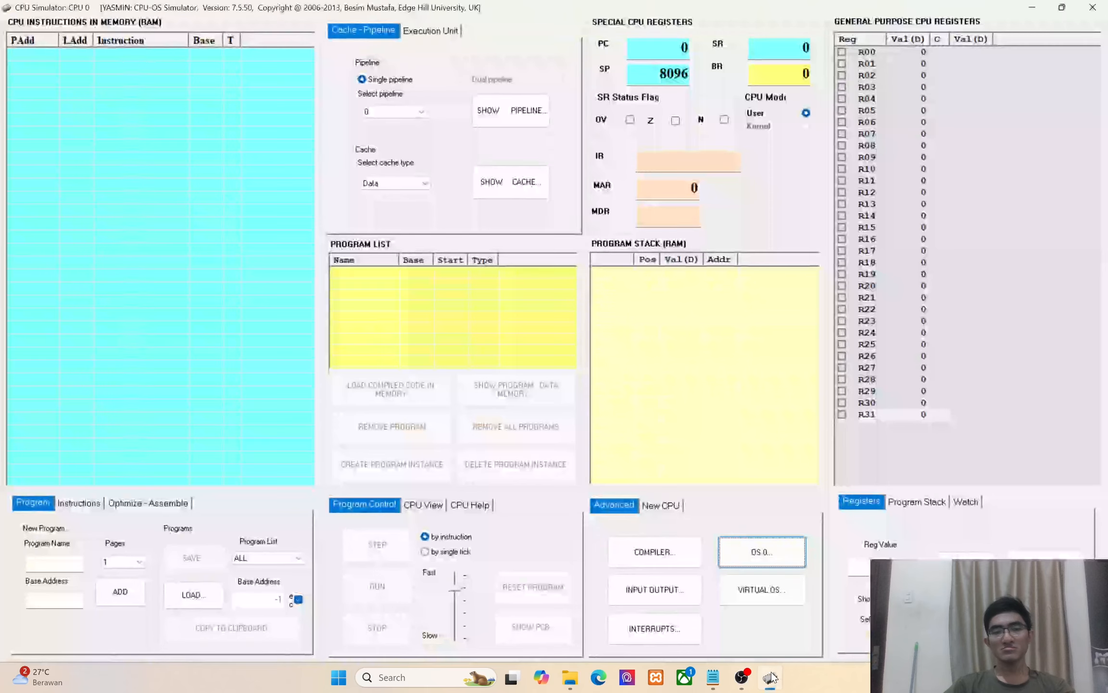
{"action": "left_click", "coordinate": [771, 676]}
{"action": "left_click", "coordinate": [770, 676]}
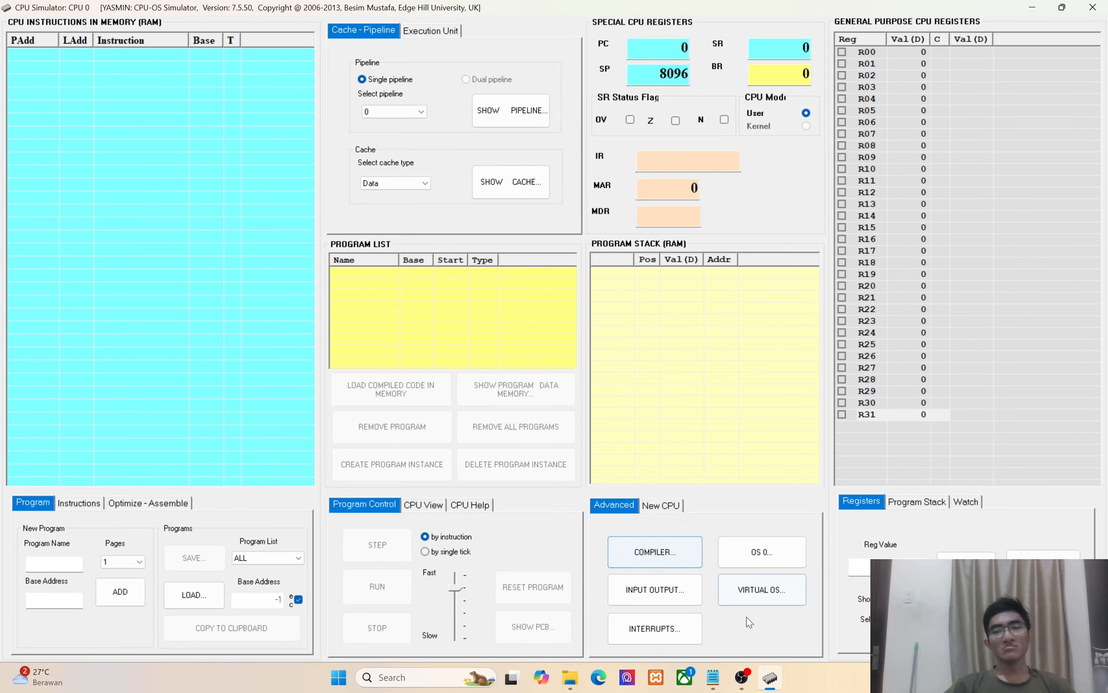
{"action": "left_click", "coordinate": [714, 679]}
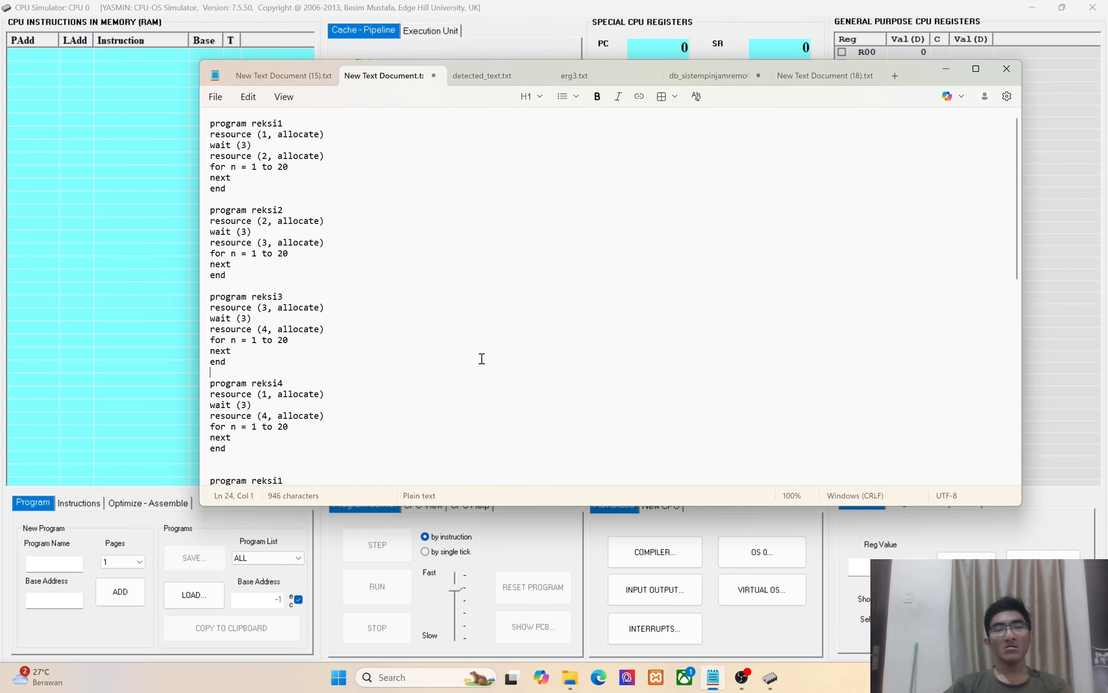
{"action": "left_click_drag", "start_coordinate": [312, 447], "coordinate": [191, 126]}
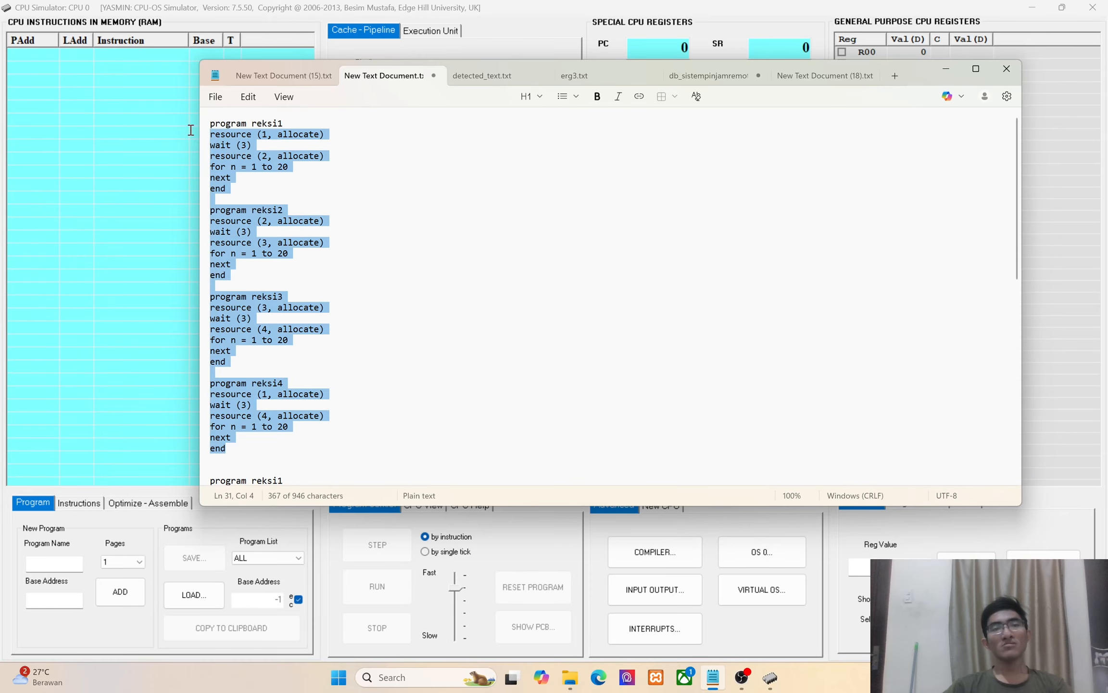
{"action": "left_click", "coordinate": [404, 273]}
{"action": "left_click", "coordinate": [578, 554]}
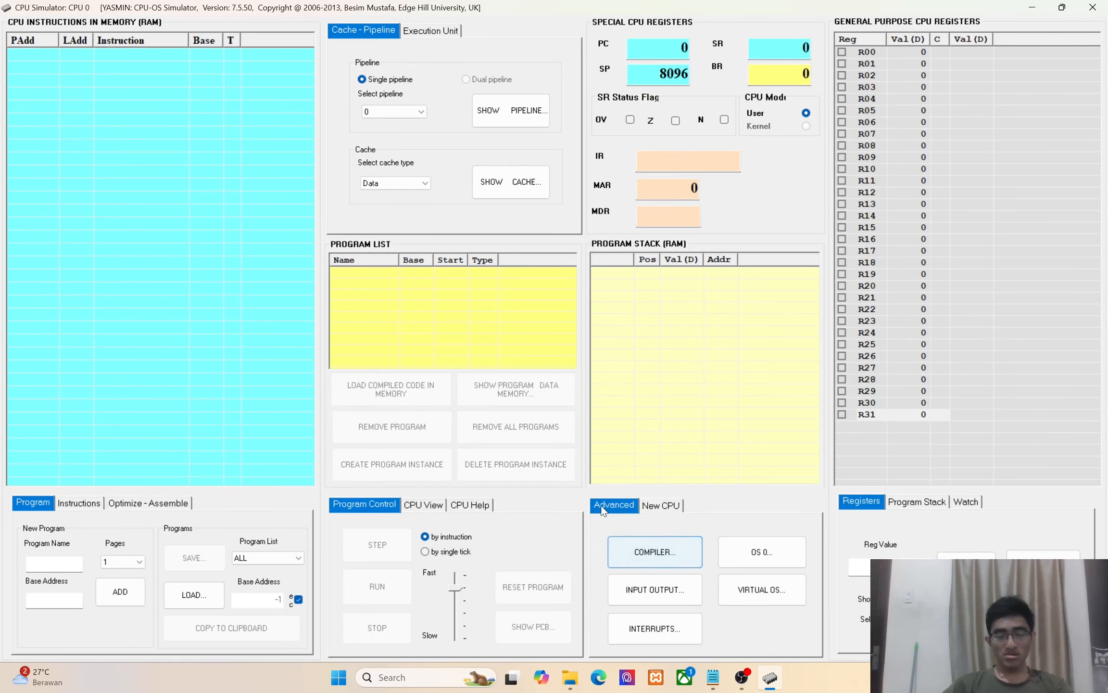
- Open the simulator's program compiler and copy the first reksi1 program from Notepad in as its source
{"action": "left_click", "coordinate": [655, 552]}
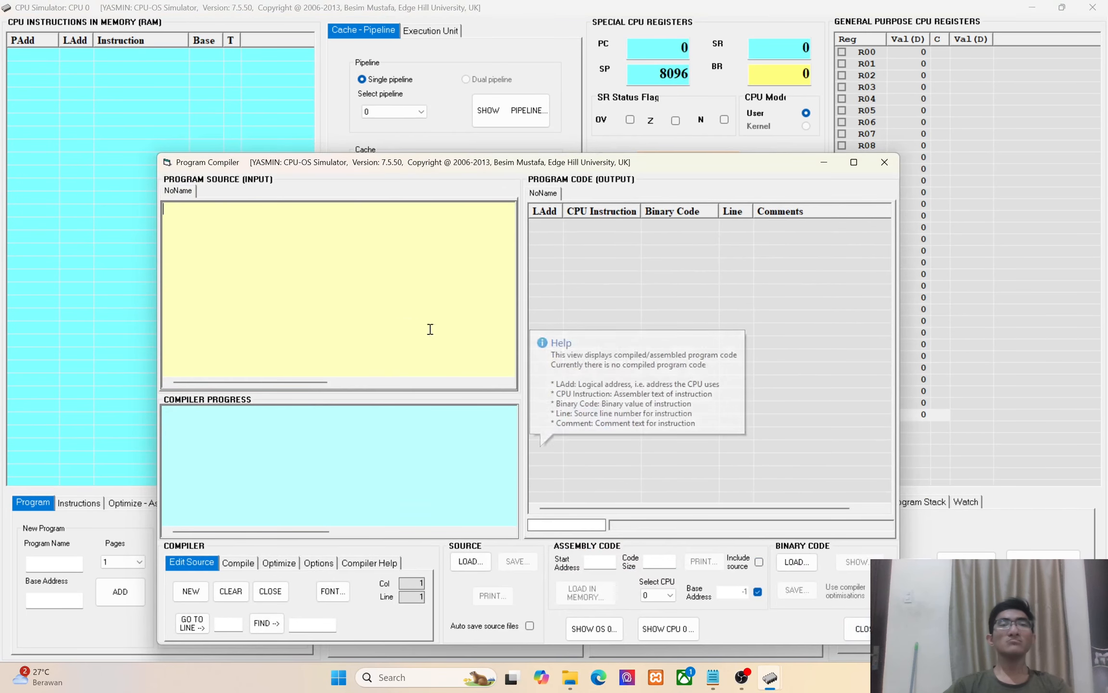
{"action": "left_click_drag", "start_coordinate": [669, 163], "coordinate": [687, 112]}
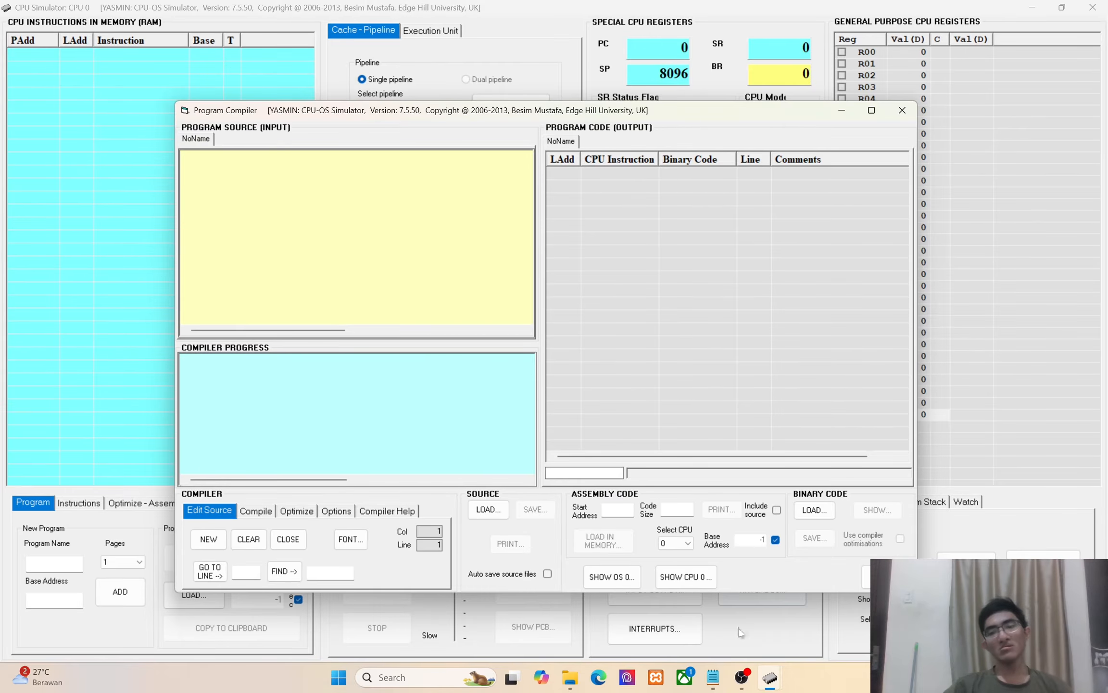
{"action": "left_click", "coordinate": [717, 685]}
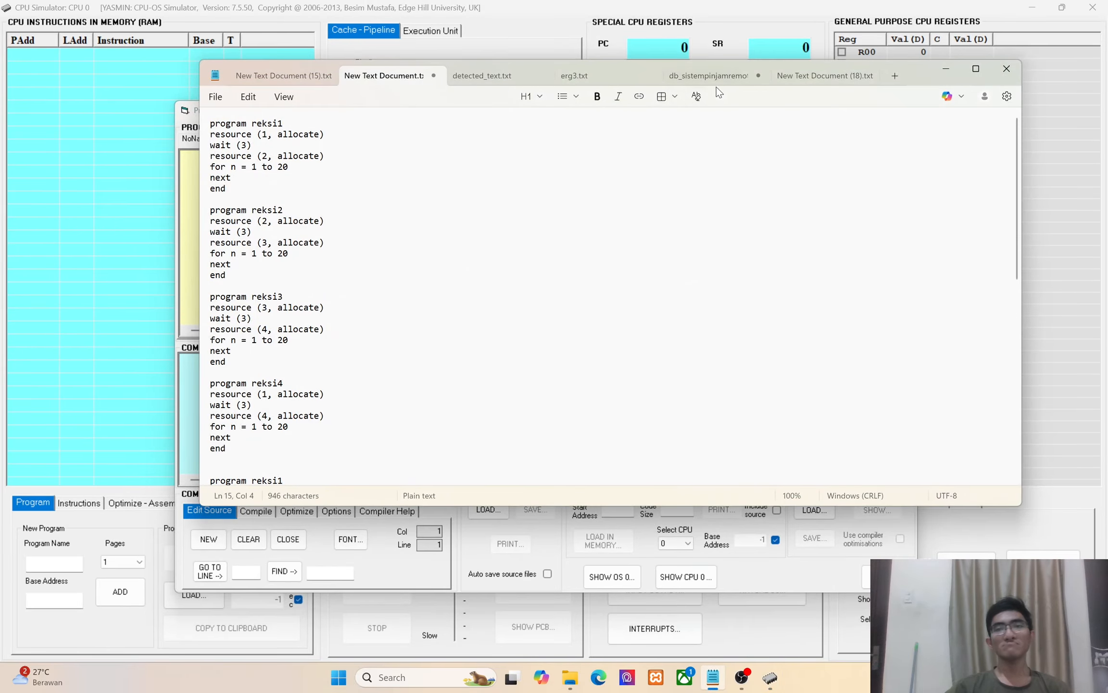
{"action": "left_click_drag", "start_coordinate": [920, 80], "coordinate": [1107, 151]}
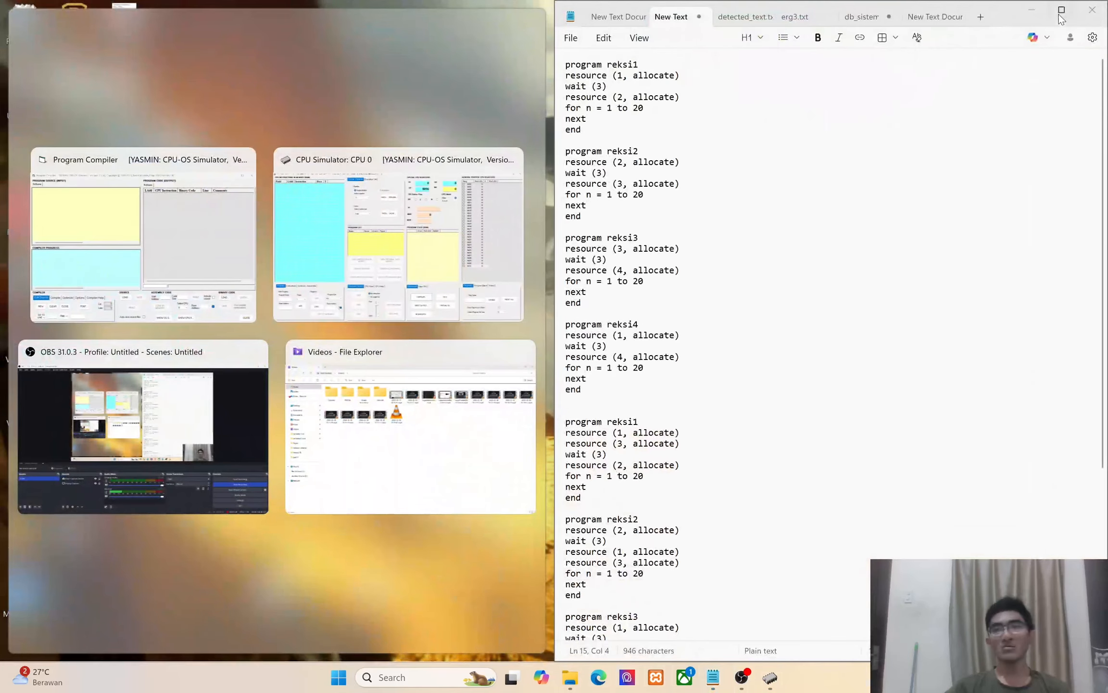
{"action": "left_click_drag", "start_coordinate": [1007, 20], "coordinate": [944, 101]}
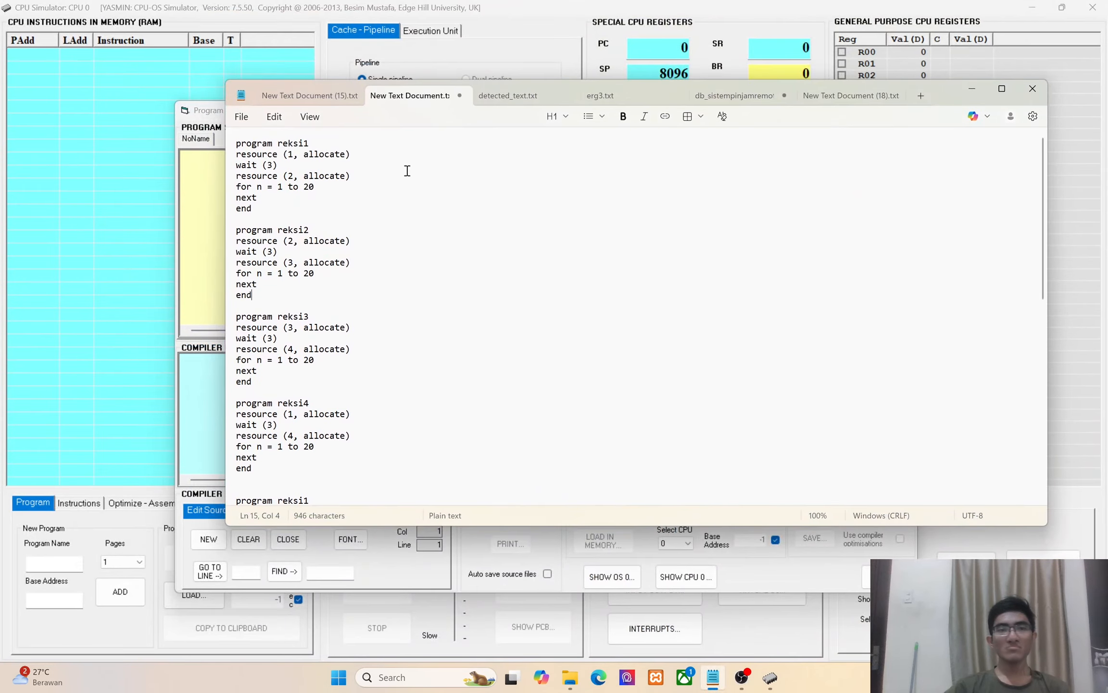
{"action": "left_click_drag", "start_coordinate": [278, 205], "coordinate": [226, 142]}
{"action": "key", "text": "ctrl+c"}
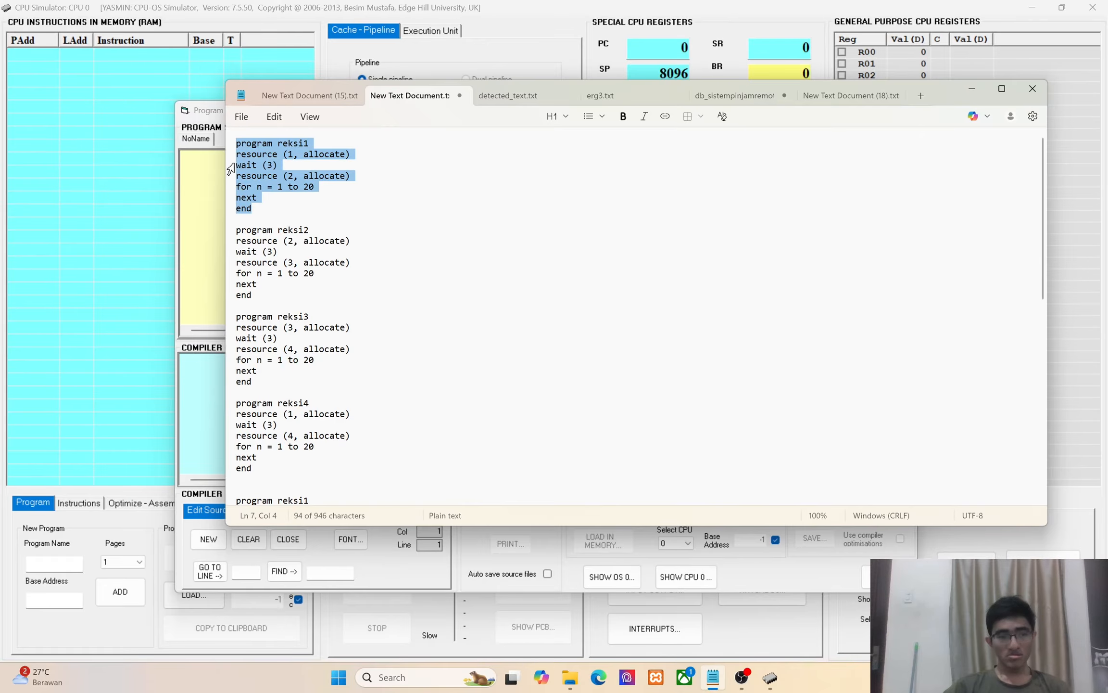
{"action": "left_click", "coordinate": [199, 230]}
{"action": "key", "text": "ctrl+v"}
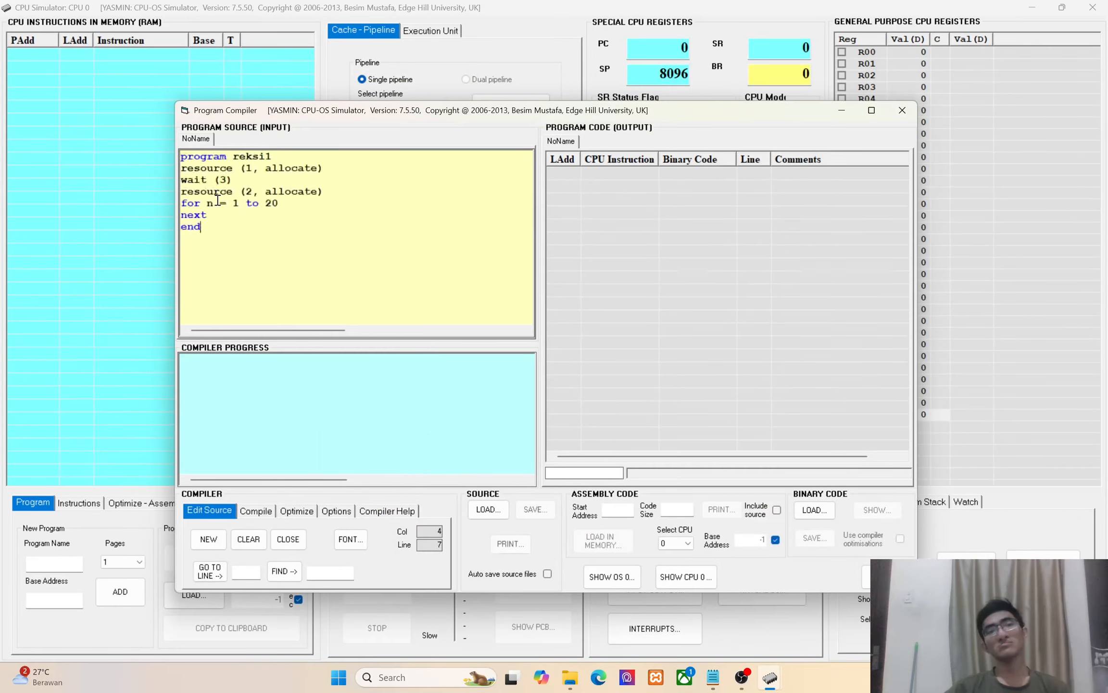
- Compile the reksi1 source and load the resulting code into the memory of CPU 0
{"action": "left_click", "coordinate": [255, 510]}
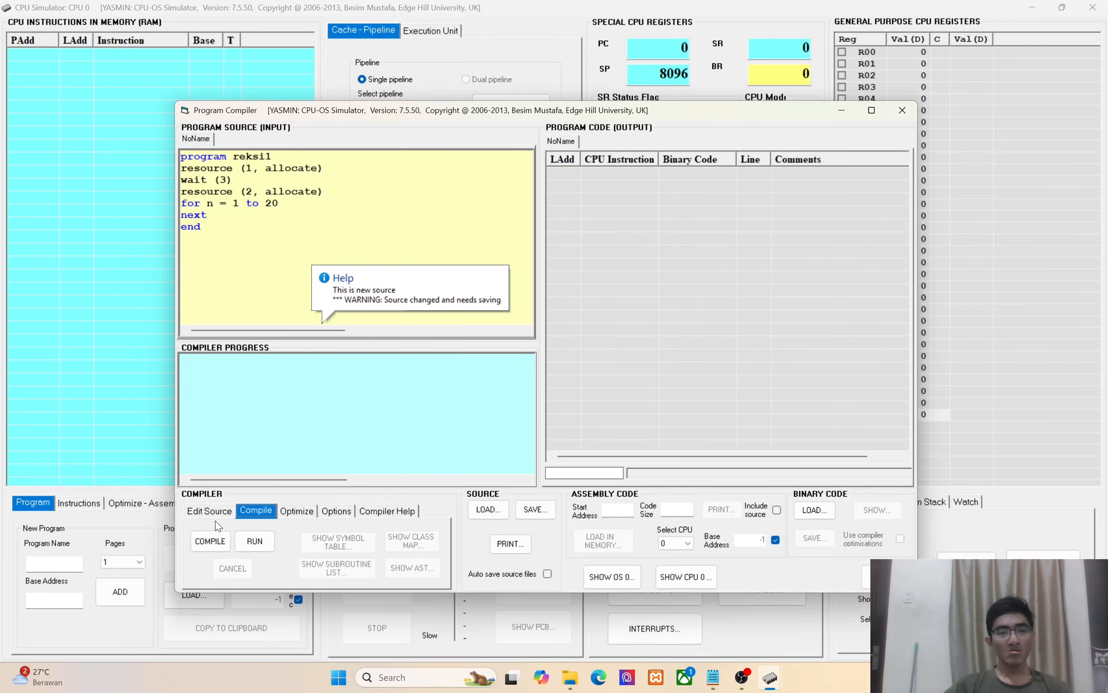
{"action": "left_click", "coordinate": [210, 540]}
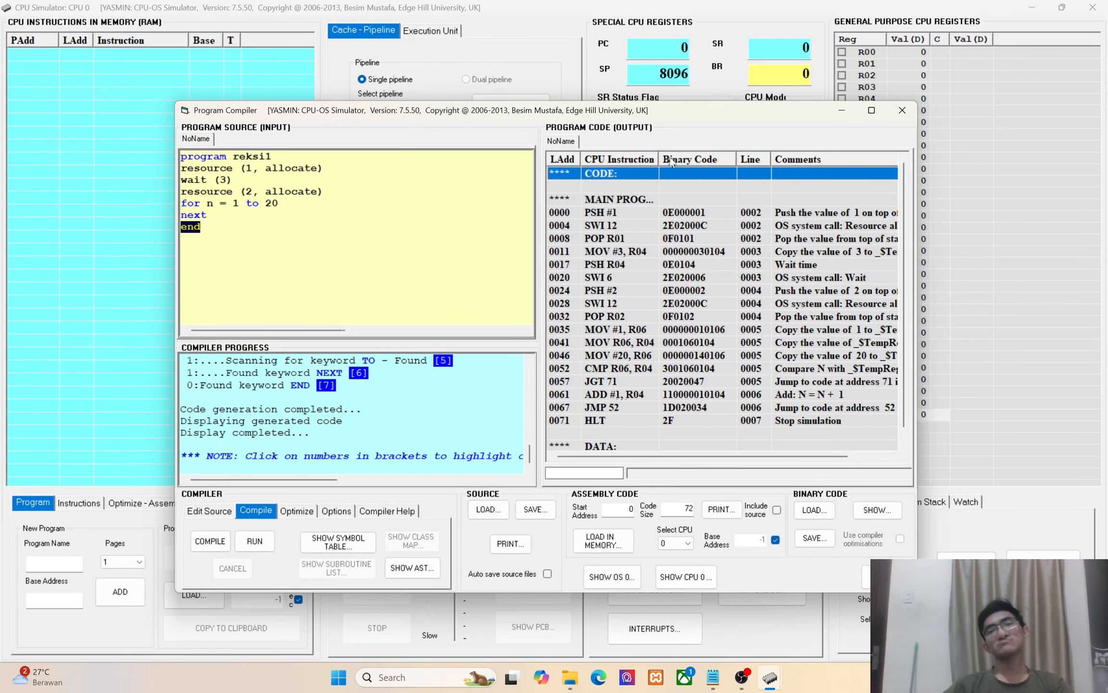
{"action": "left_click_drag", "start_coordinate": [693, 111], "coordinate": [702, 93]}
{"action": "mouse_move", "coordinate": [637, 293]}
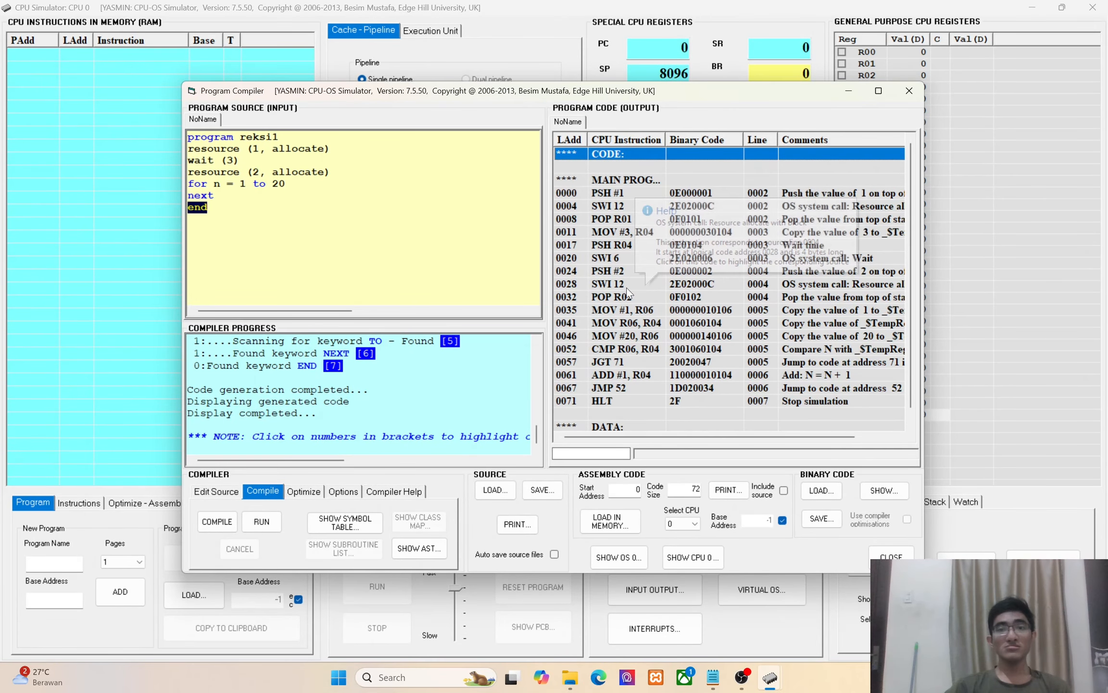
{"action": "left_click", "coordinate": [605, 523]}
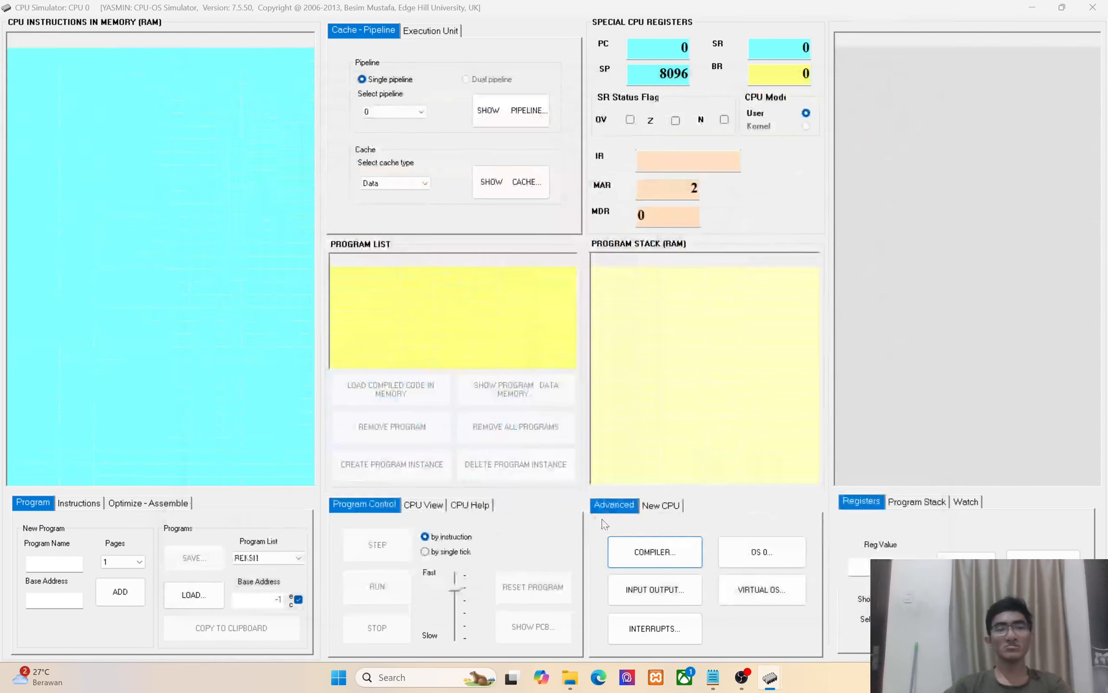
{"action": "left_click", "coordinate": [625, 385]}
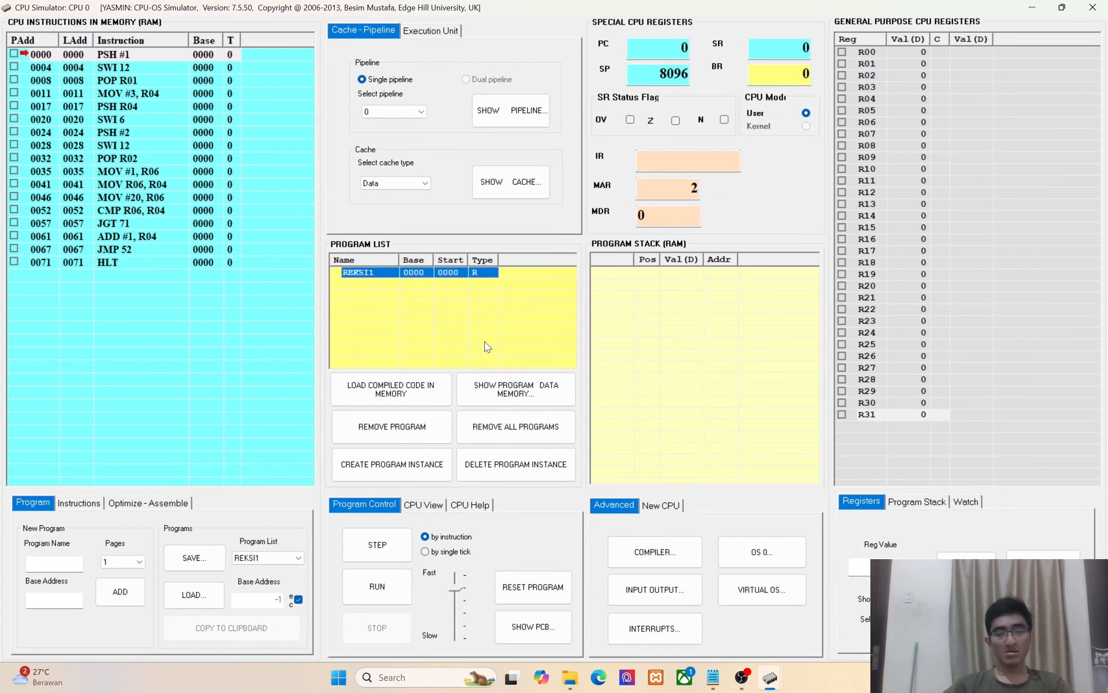
- Replace the compiler's source with the first reksi2 program copied from the Notepad document
{"action": "left_click", "coordinate": [622, 539]}
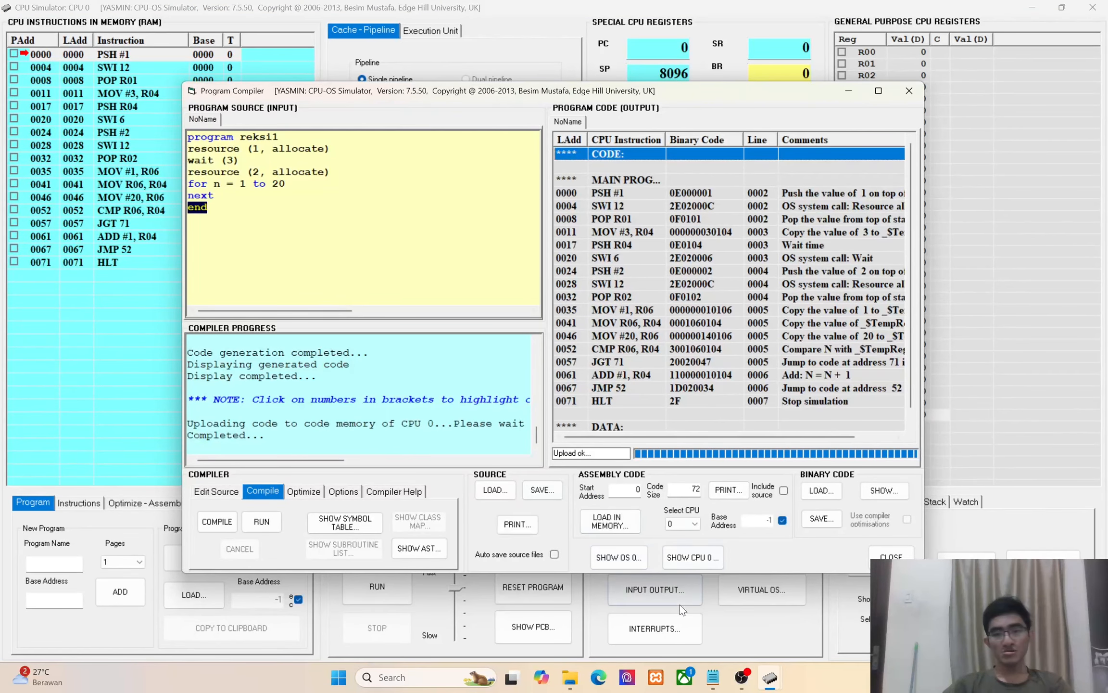
{"action": "left_click", "coordinate": [713, 677]}
{"action": "left_click_drag", "start_coordinate": [284, 299], "coordinate": [208, 230]}
{"action": "key", "text": "ctrl+c"}
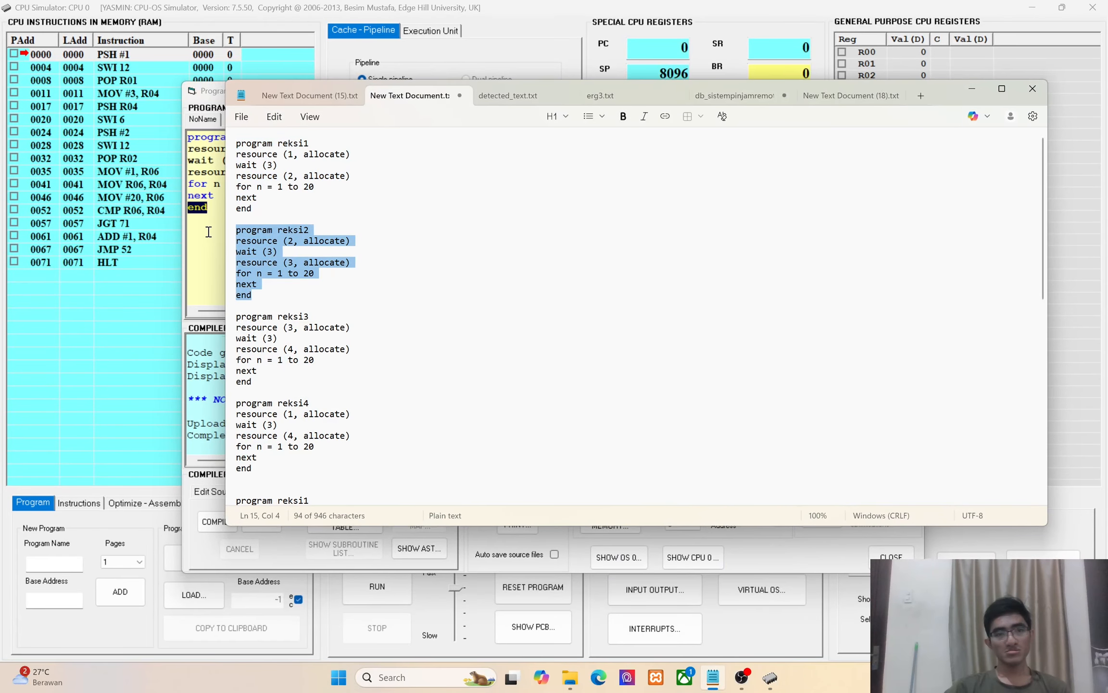
{"action": "left_click", "coordinate": [293, 544]}
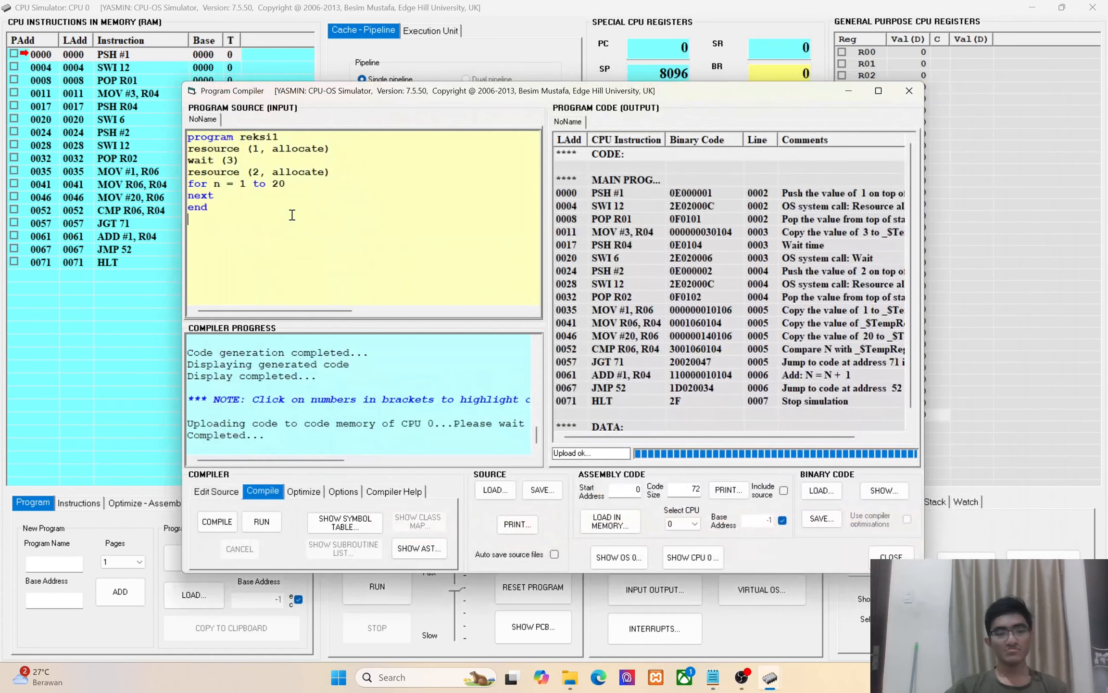
{"action": "key", "text": "ctrl+a"}
{"action": "key", "text": "ctrl+v"}
- Compile the reksi2 source and load its code into the memory of CPU 0
{"action": "left_click", "coordinate": [217, 521]}
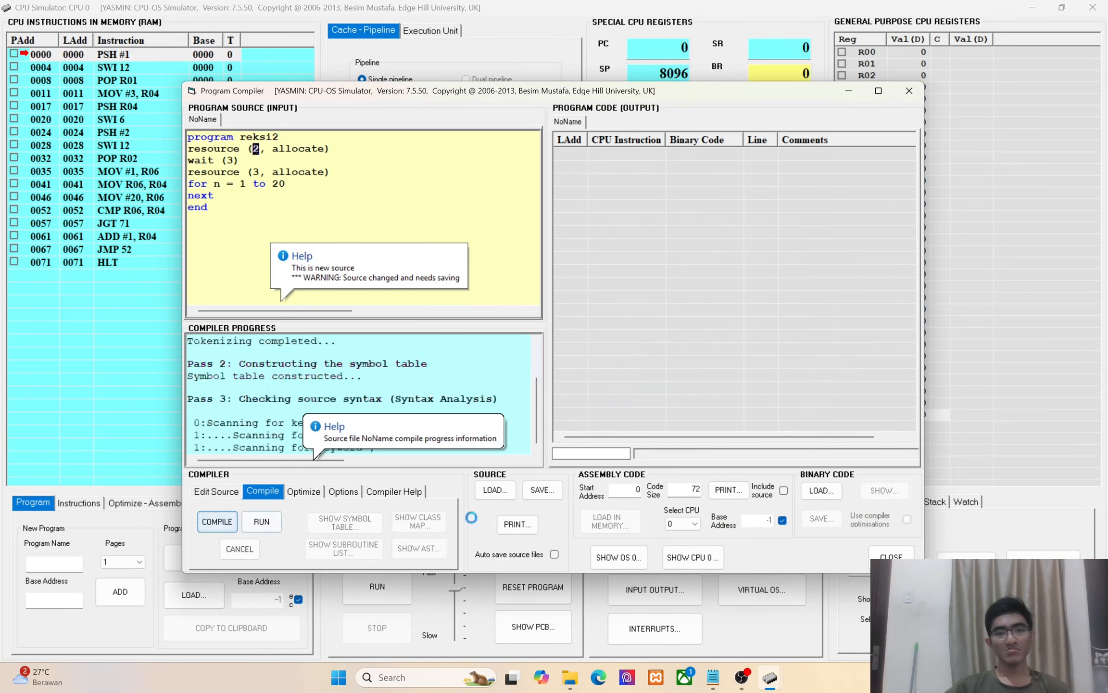
{"action": "left_click", "coordinate": [610, 521]}
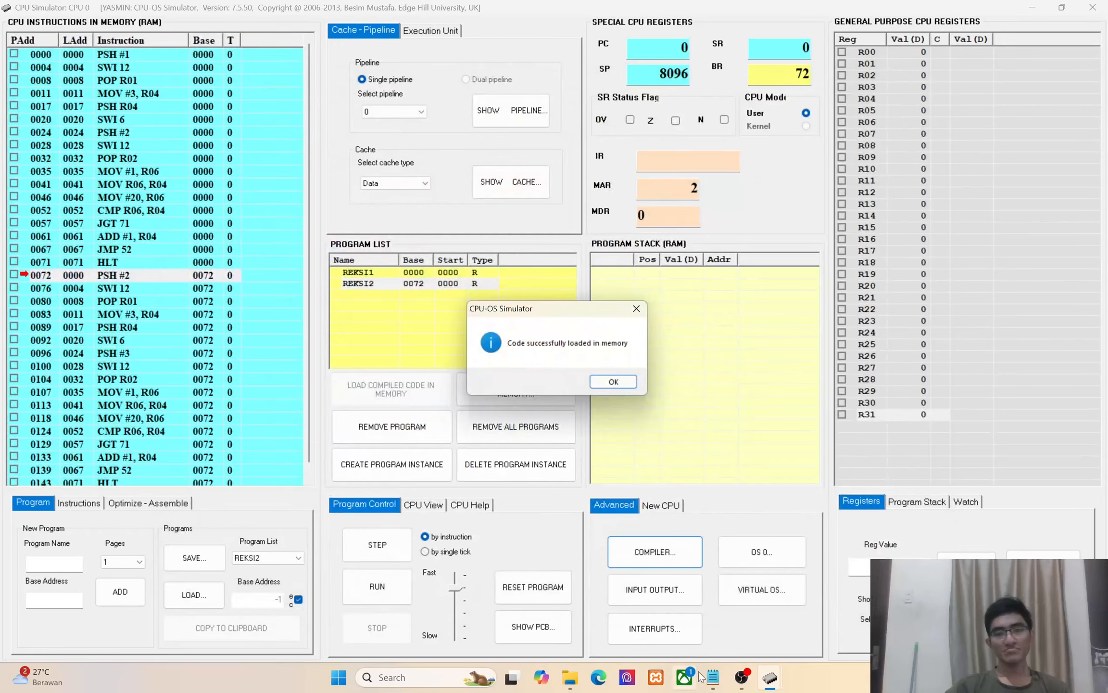
{"action": "left_click", "coordinate": [613, 382]}
- Replace the compiler's source with the reksi3 program that allocates resources 3 and 4, copied from Notepad
{"action": "left_click", "coordinate": [712, 678]}
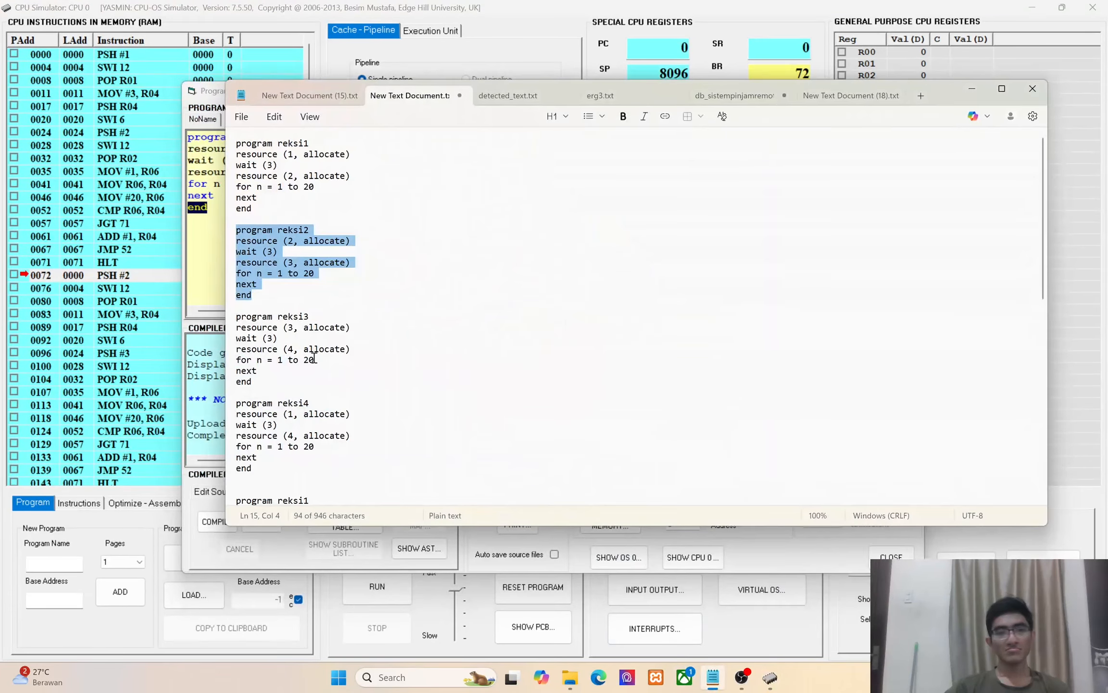
{"action": "left_click_drag", "start_coordinate": [254, 383], "coordinate": [235, 316]}
{"action": "key", "text": "ctrl+c"}
{"action": "left_click", "coordinate": [206, 267]}
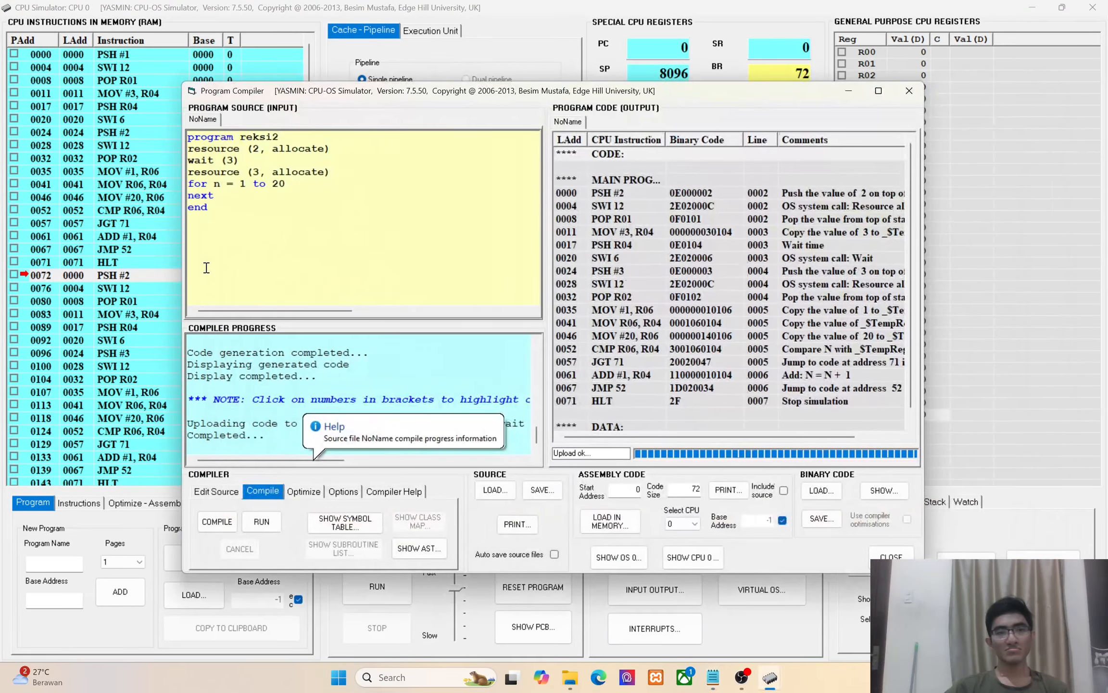
{"action": "key", "text": "ctrl+a"}
{"action": "key", "text": "ctrl+v"}
- Compile the reksi3 source, load its code into the memory of CPU 0 and return to the CPU window
{"action": "left_click", "coordinate": [288, 437]}
{"action": "left_click", "coordinate": [217, 522]}
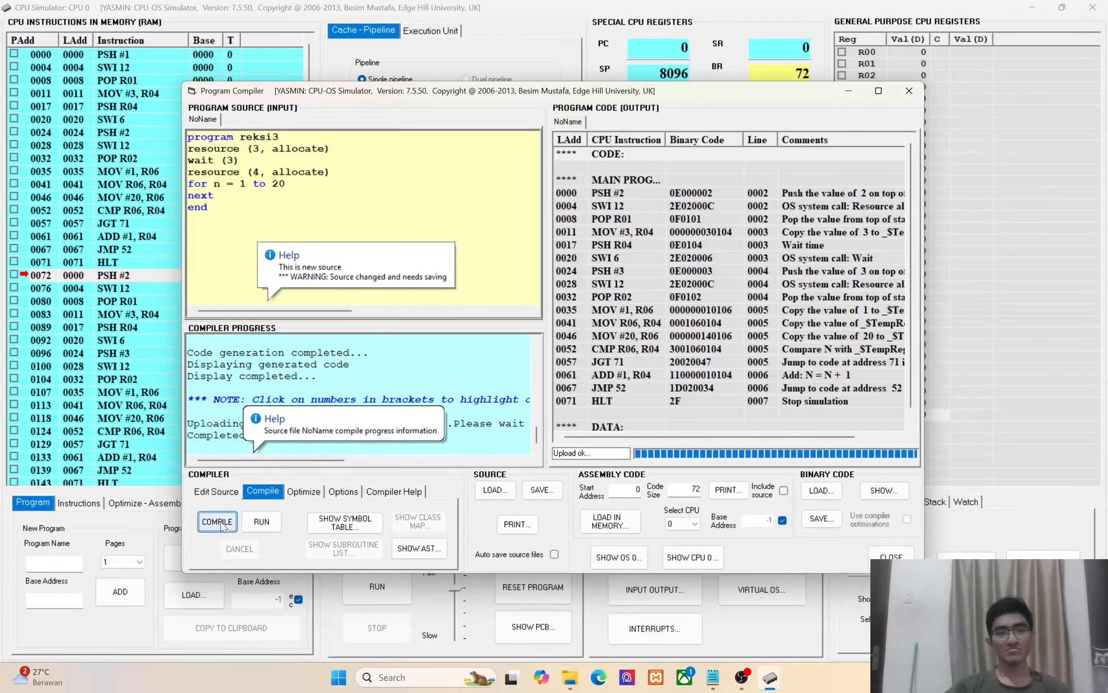
{"action": "left_click", "coordinate": [609, 522]}
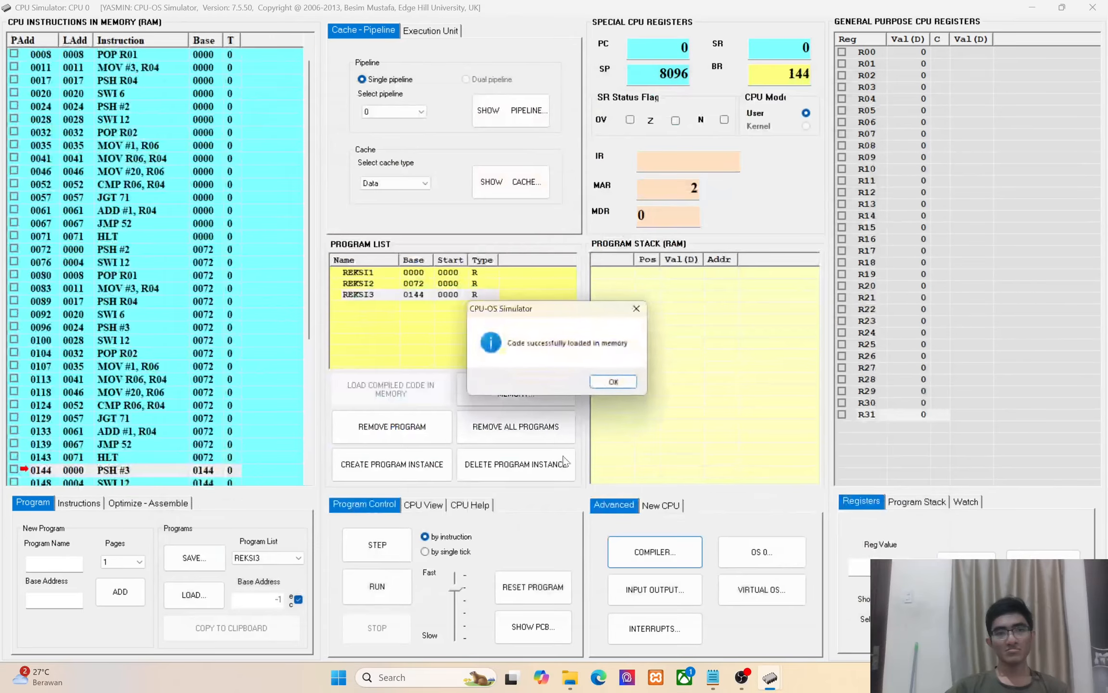
{"action": "left_click", "coordinate": [605, 385]}
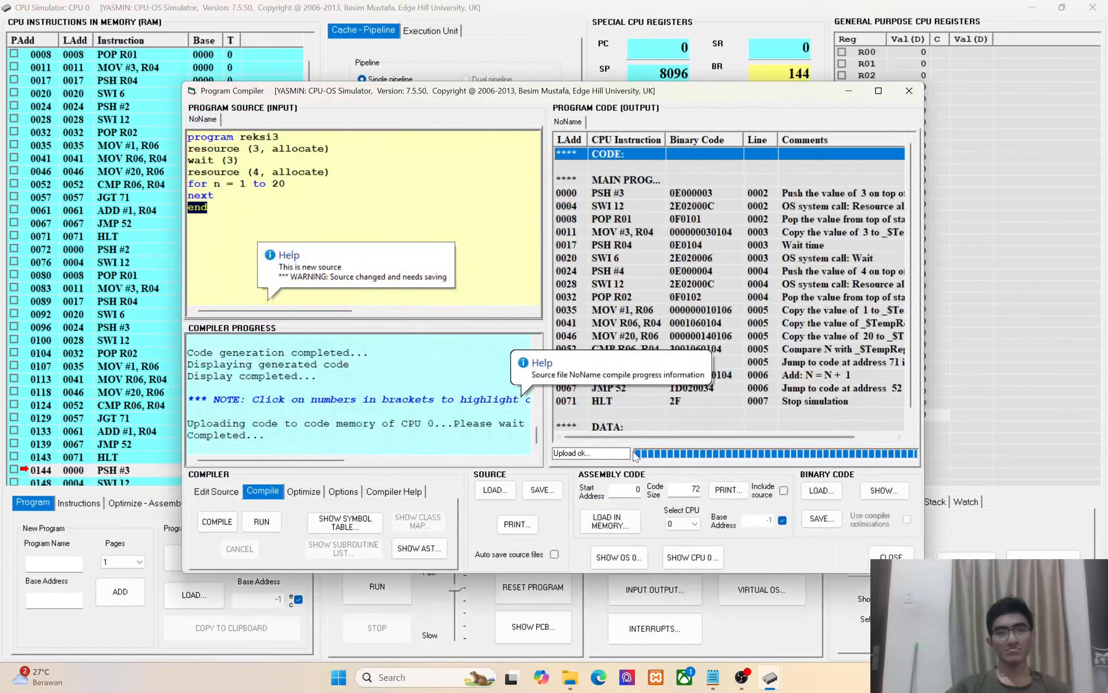
{"action": "left_click", "coordinate": [688, 558]}
- In Notepad, edit the first reksi4 program so that it allocates resource 4 before the wait and resource 1 after it
{"action": "left_click", "coordinate": [712, 678]}
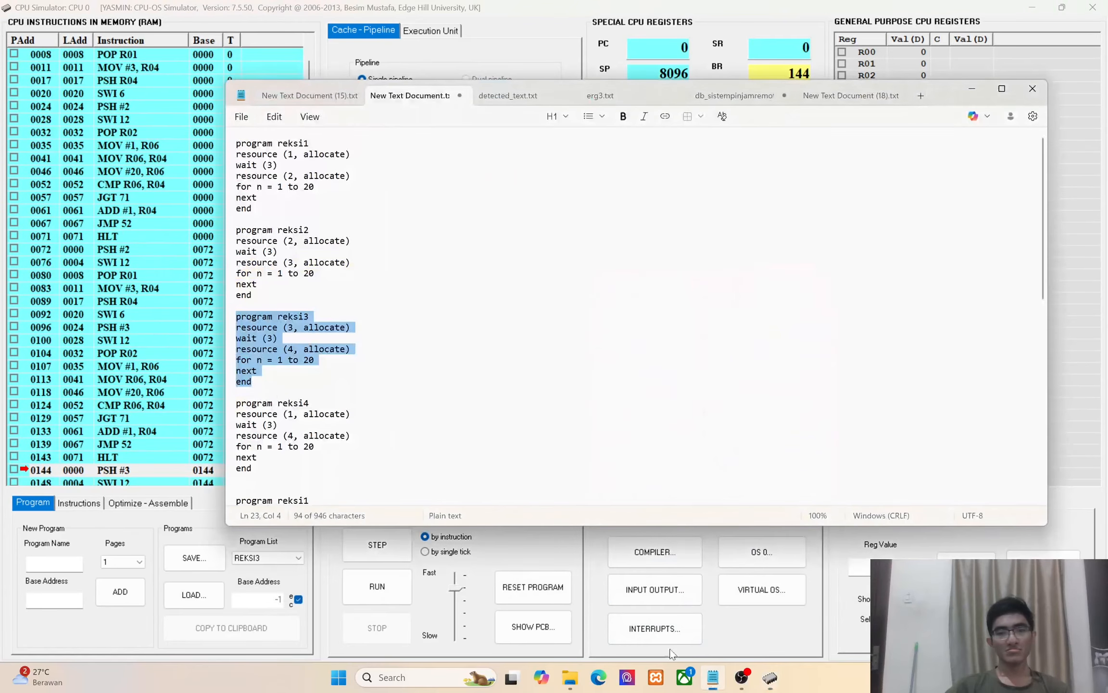
{"action": "left_click", "coordinate": [297, 419]}
{"action": "key", "text": "BackSpace"}
{"action": "type", "text": "4"}
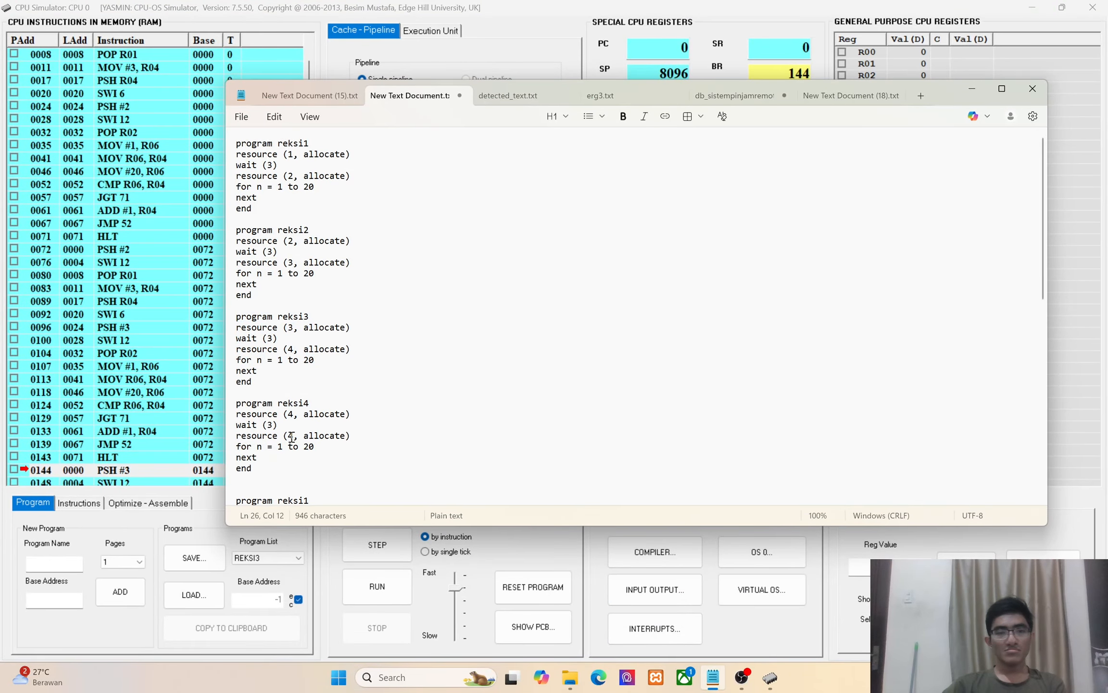
{"action": "key", "text": "BackSpace"}
{"action": "type", "text": "1"}
- Copy the edited reksi4 program from Notepad and replace the compiler's source with it
{"action": "left_click_drag", "start_coordinate": [275, 477], "coordinate": [232, 404]}
{"action": "key", "text": "ctrl+c"}
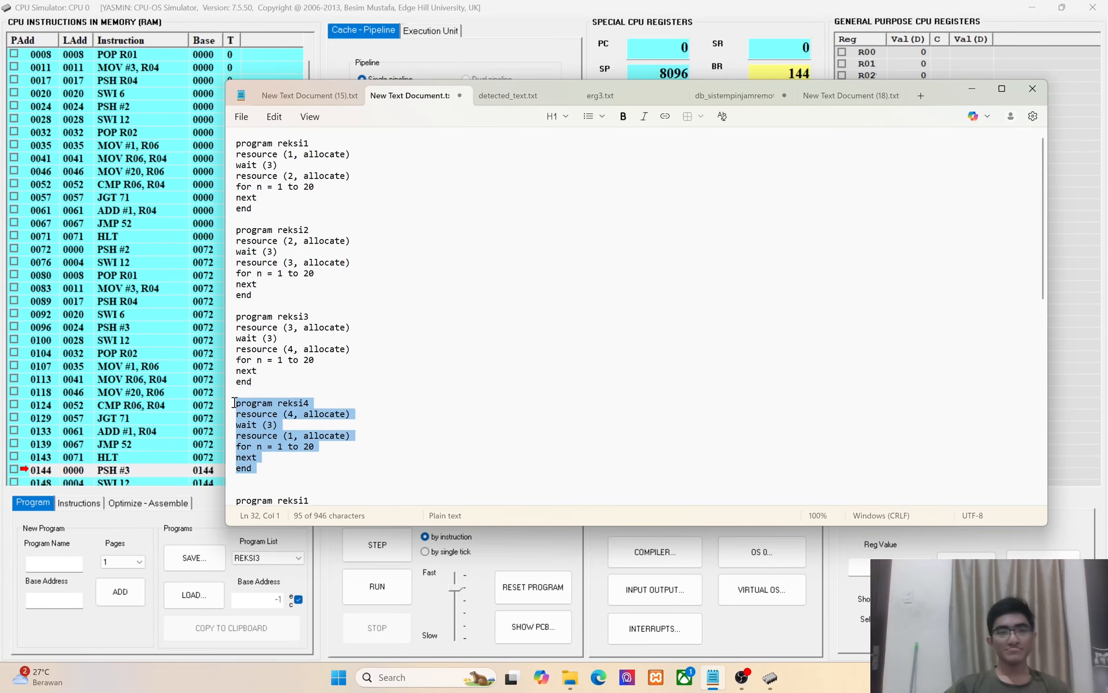
{"action": "left_click", "coordinate": [501, 543]}
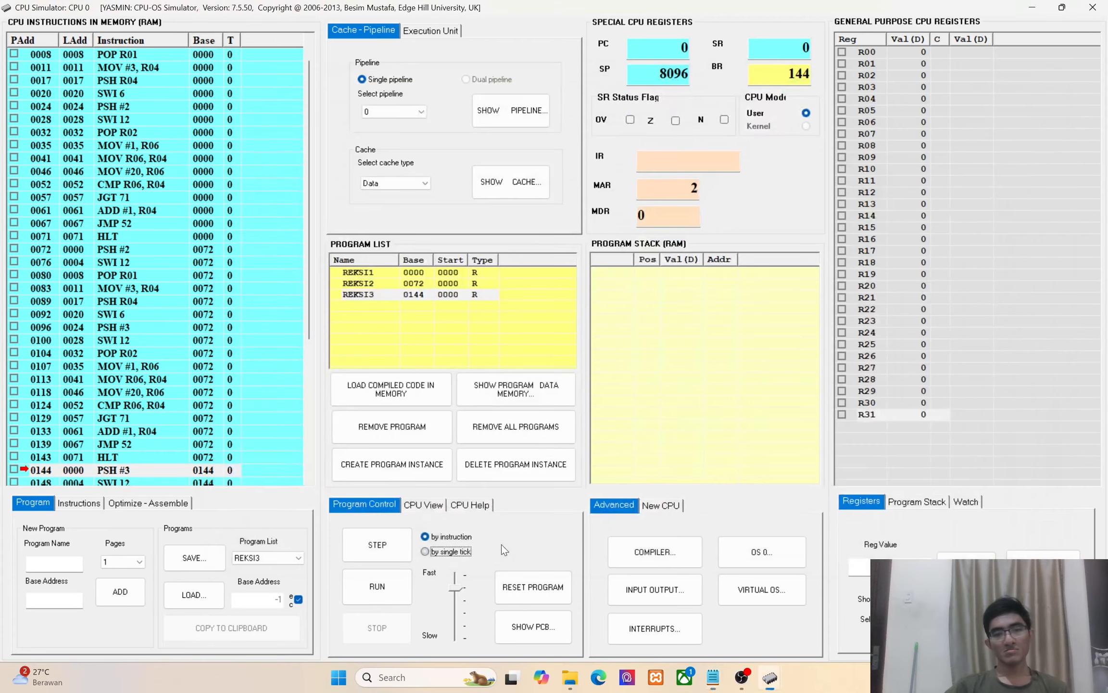
{"action": "left_click", "coordinate": [650, 552]}
{"action": "key", "text": "ctrl+a"}
{"action": "key", "text": "ctrl+v"}
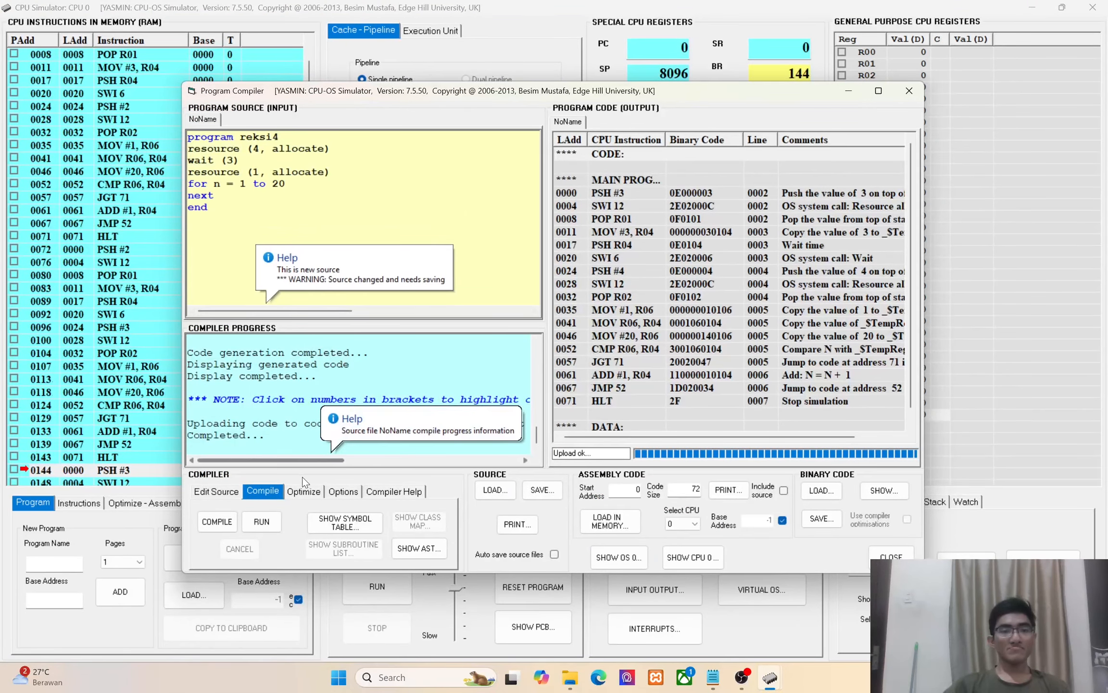
- Compile the reksi4 source and load its code into the memory of CPU 0
{"action": "left_click", "coordinate": [216, 520]}
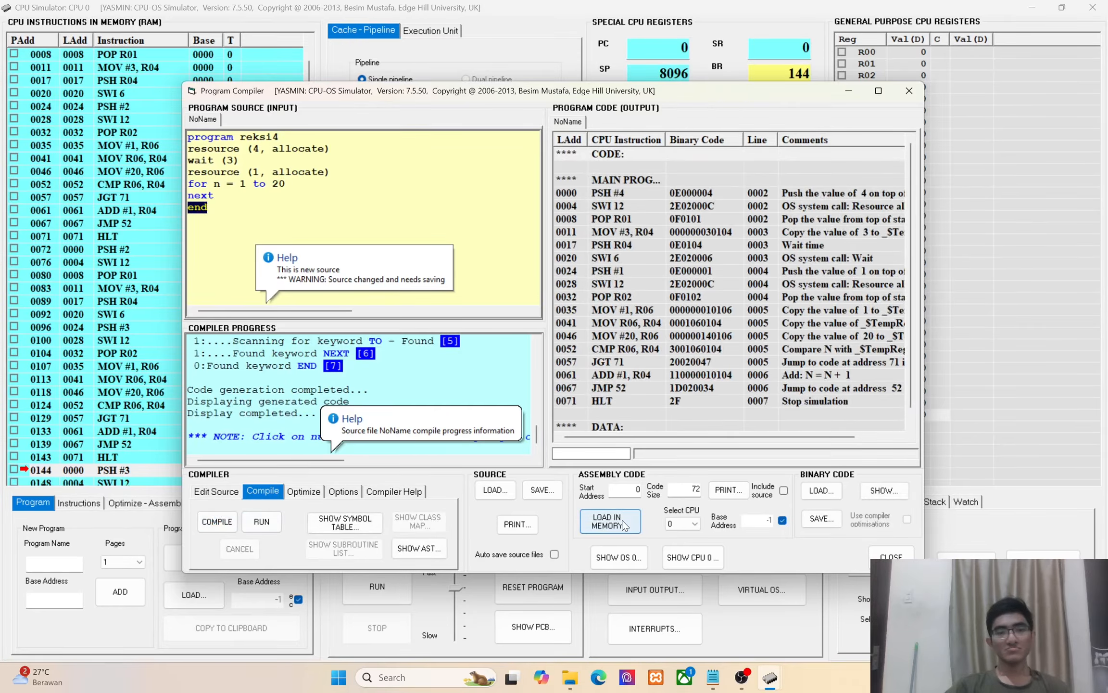
{"action": "left_click", "coordinate": [605, 522]}
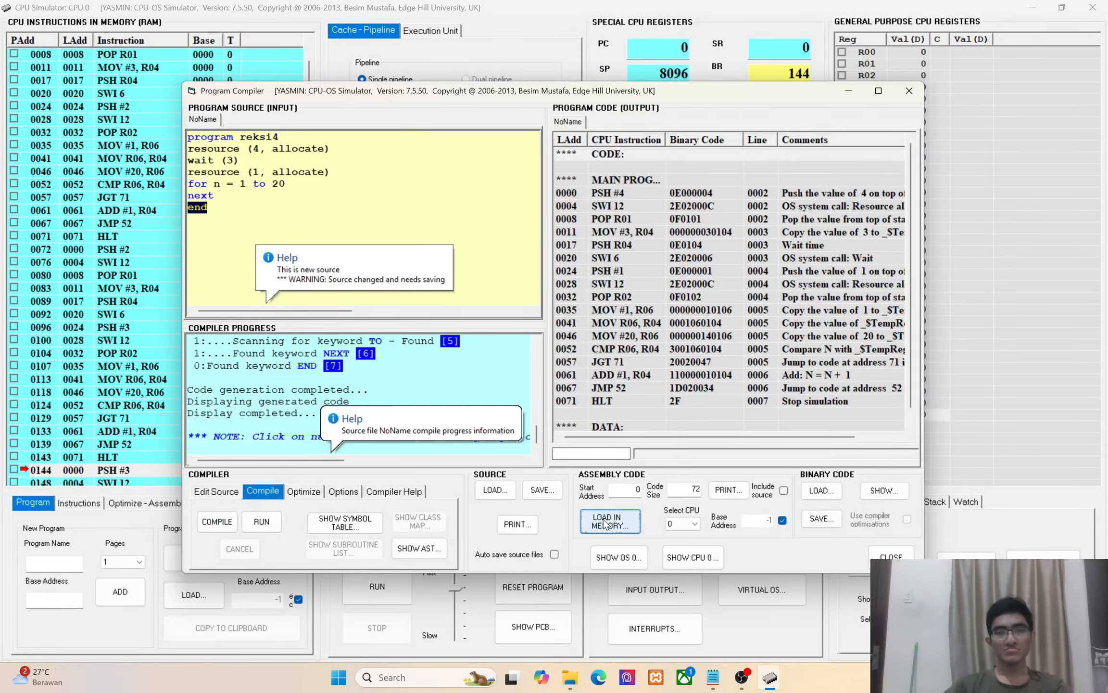
{"action": "left_click", "coordinate": [612, 382]}
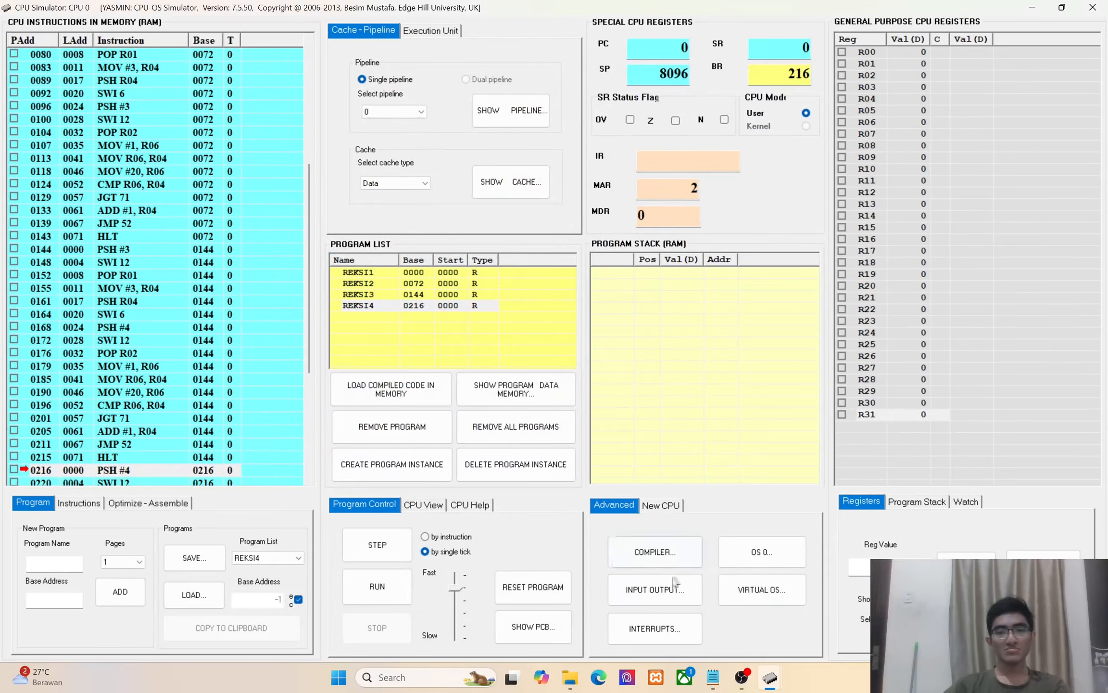
- Review the reksi1 program in the Notepad source file, checking its resource 1 allocation, wait and resource 2 allocation lines
{"action": "left_click", "coordinate": [713, 677]}
{"action": "left_click", "coordinate": [361, 301]}
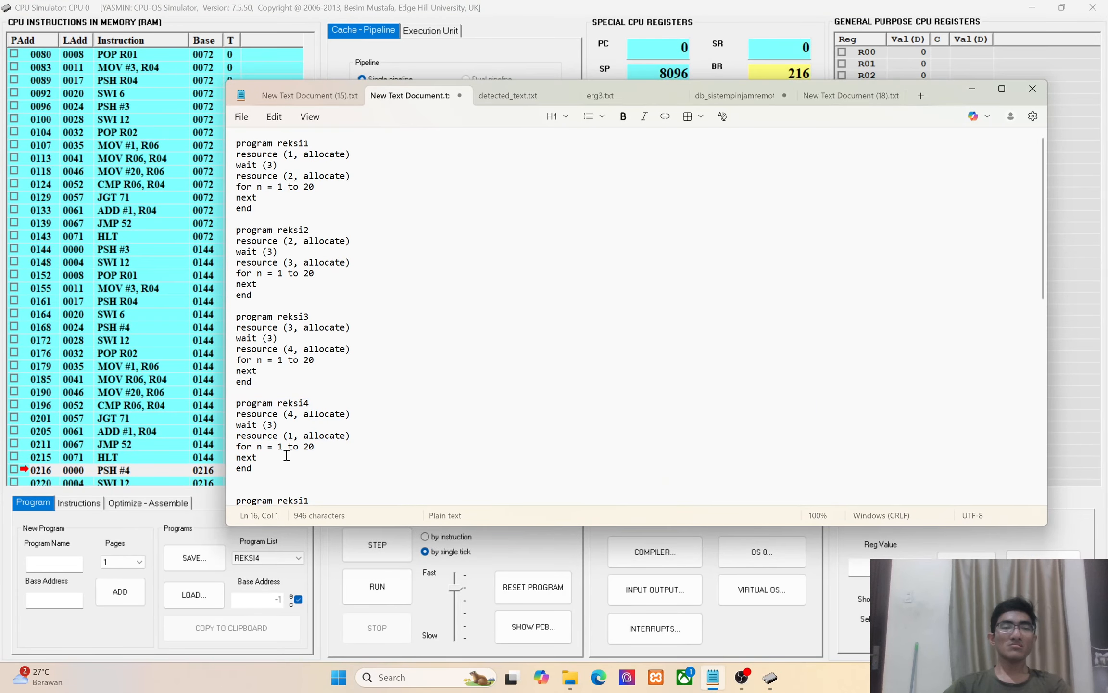
{"action": "left_click_drag", "start_coordinate": [263, 468], "coordinate": [195, 144]}
{"action": "left_click", "coordinate": [392, 203]}
{"action": "left_click_drag", "start_coordinate": [266, 208], "coordinate": [245, 153]}
{"action": "left_click", "coordinate": [336, 176]}
{"action": "left_click", "coordinate": [283, 140]}
{"action": "left_click", "coordinate": [319, 163]}
{"action": "left_click", "coordinate": [378, 160]}
{"action": "left_click_drag", "start_coordinate": [377, 156], "coordinate": [216, 157]}
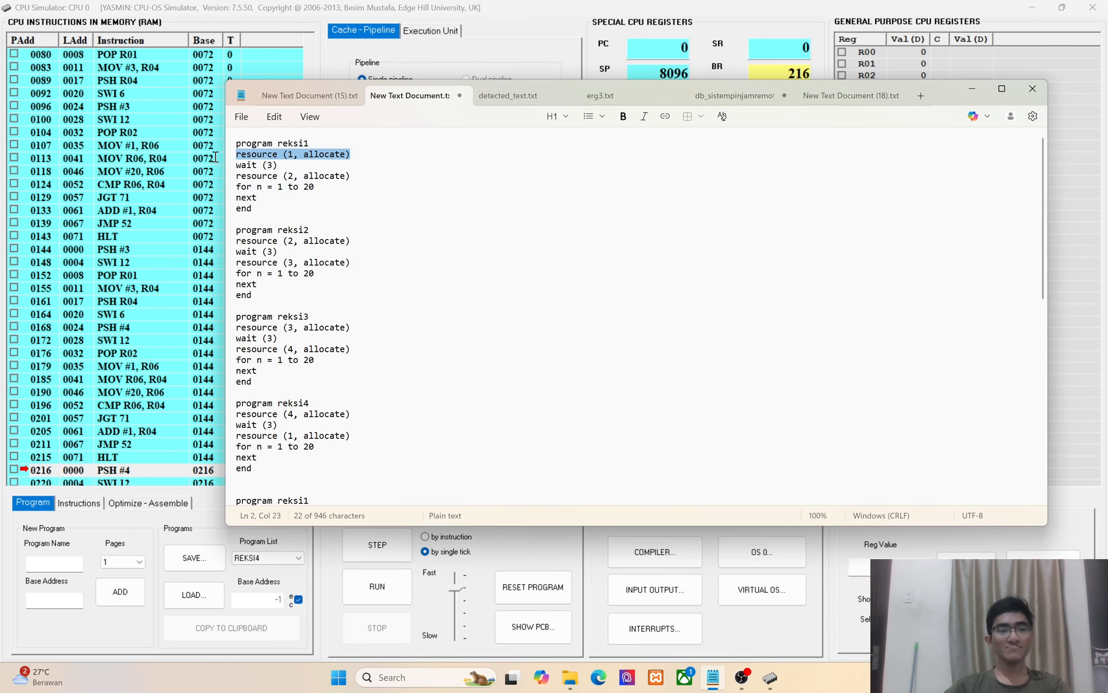
{"action": "left_click_drag", "start_coordinate": [285, 166], "coordinate": [235, 165]}
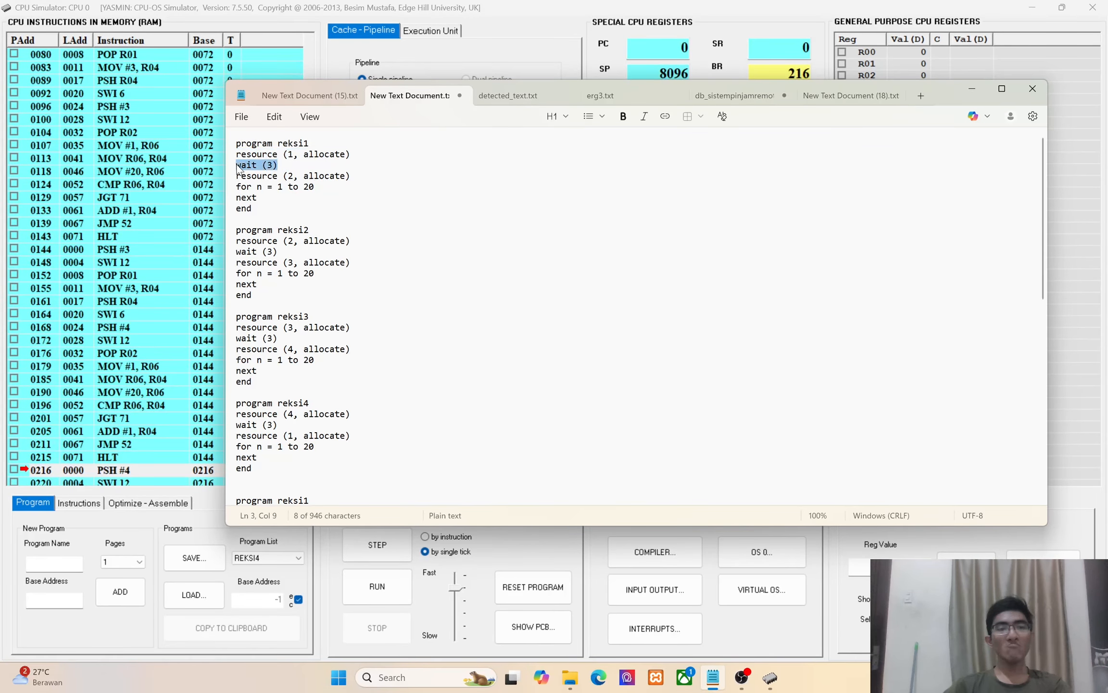
{"action": "left_click", "coordinate": [325, 180]}
- Examine the reksi2 program's resource 2 allocation, wait and resource 3 allocation lines in Notepad
{"action": "left_click", "coordinate": [322, 222]}
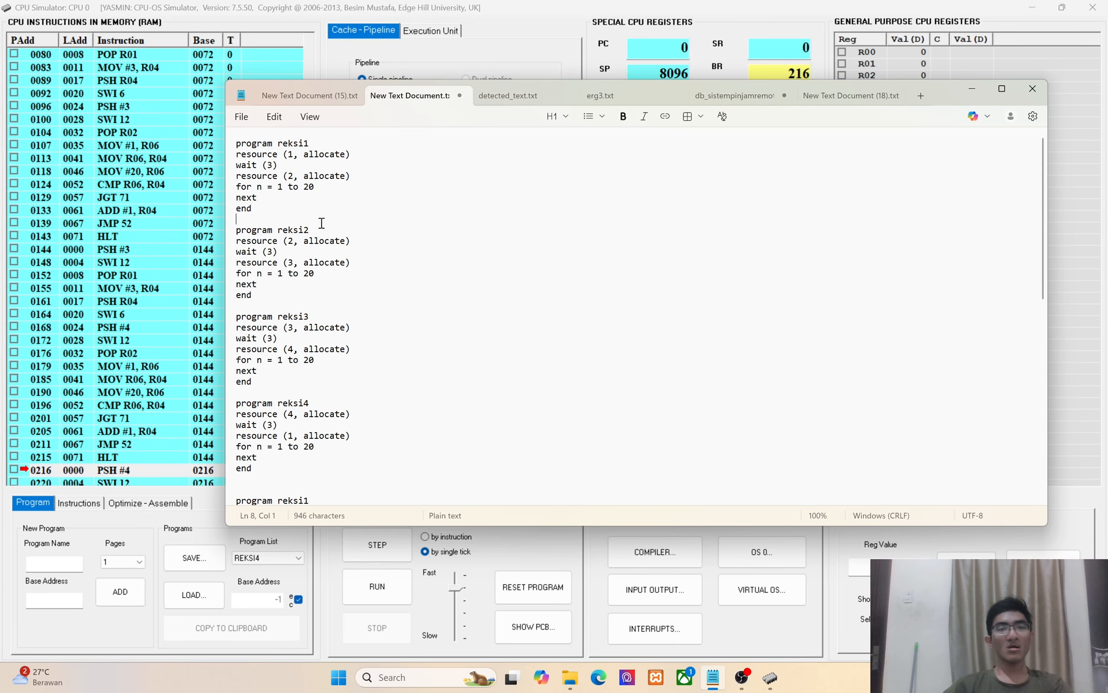
{"action": "left_click_drag", "start_coordinate": [313, 231], "coordinate": [312, 225]}
{"action": "left_click_drag", "start_coordinate": [267, 293], "coordinate": [226, 224]}
{"action": "left_click", "coordinate": [325, 248]}
{"action": "left_click", "coordinate": [364, 242]}
{"action": "left_click_drag", "start_coordinate": [353, 240], "coordinate": [236, 242]}
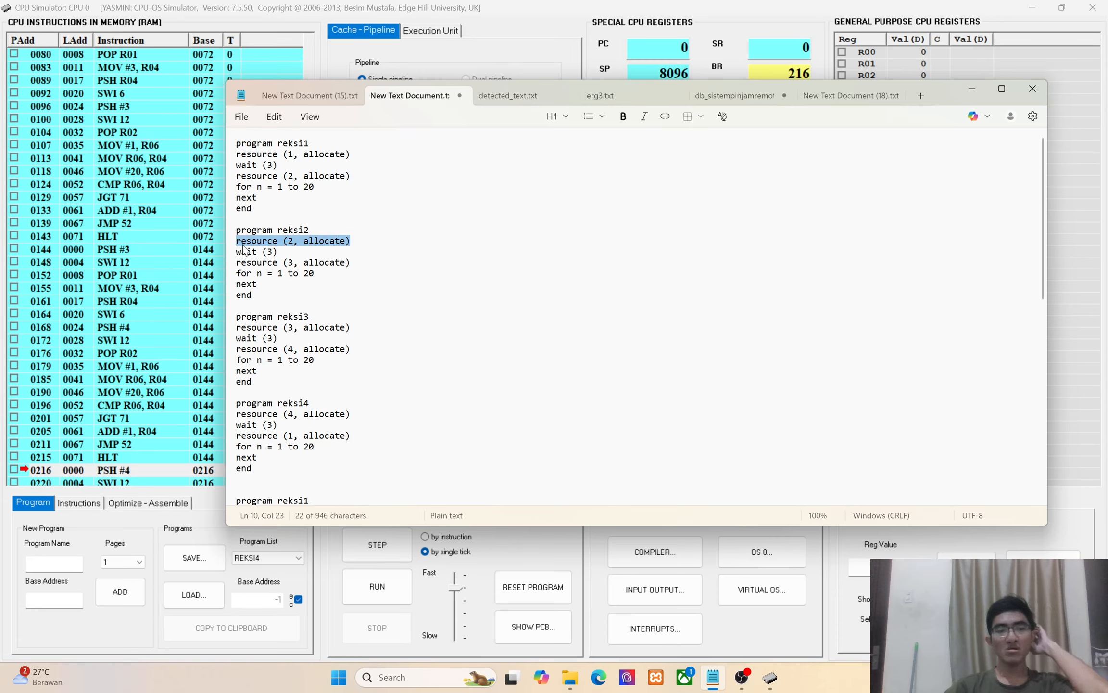
{"action": "left_click_drag", "start_coordinate": [278, 252], "coordinate": [235, 252]}
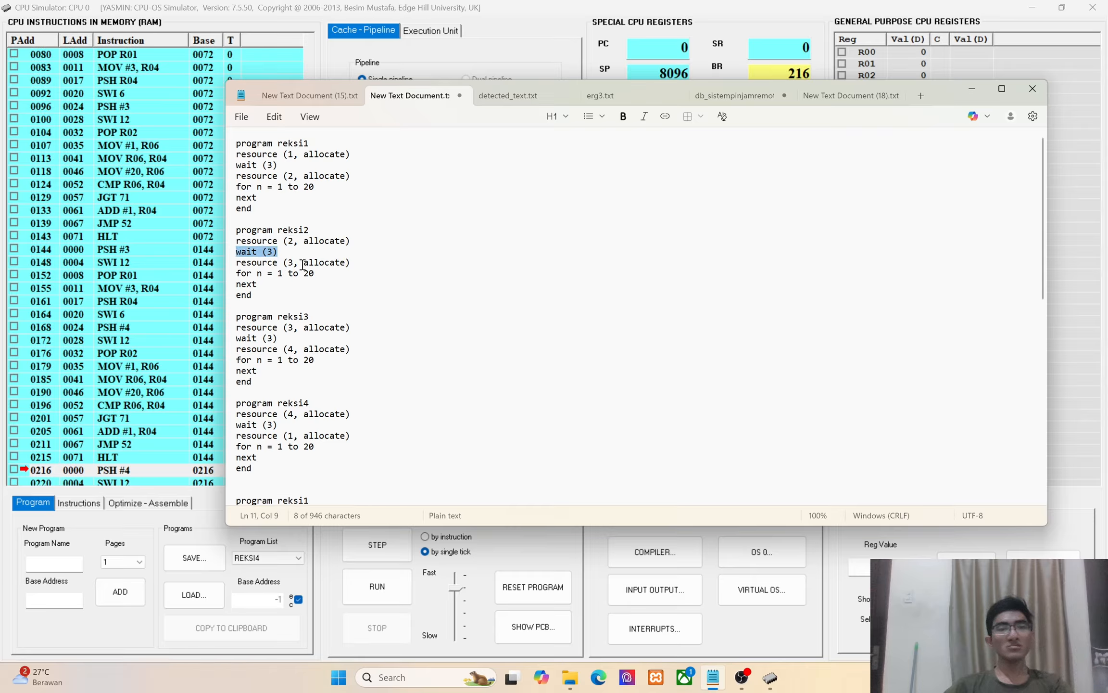
{"action": "left_click_drag", "start_coordinate": [365, 260], "coordinate": [238, 266]}
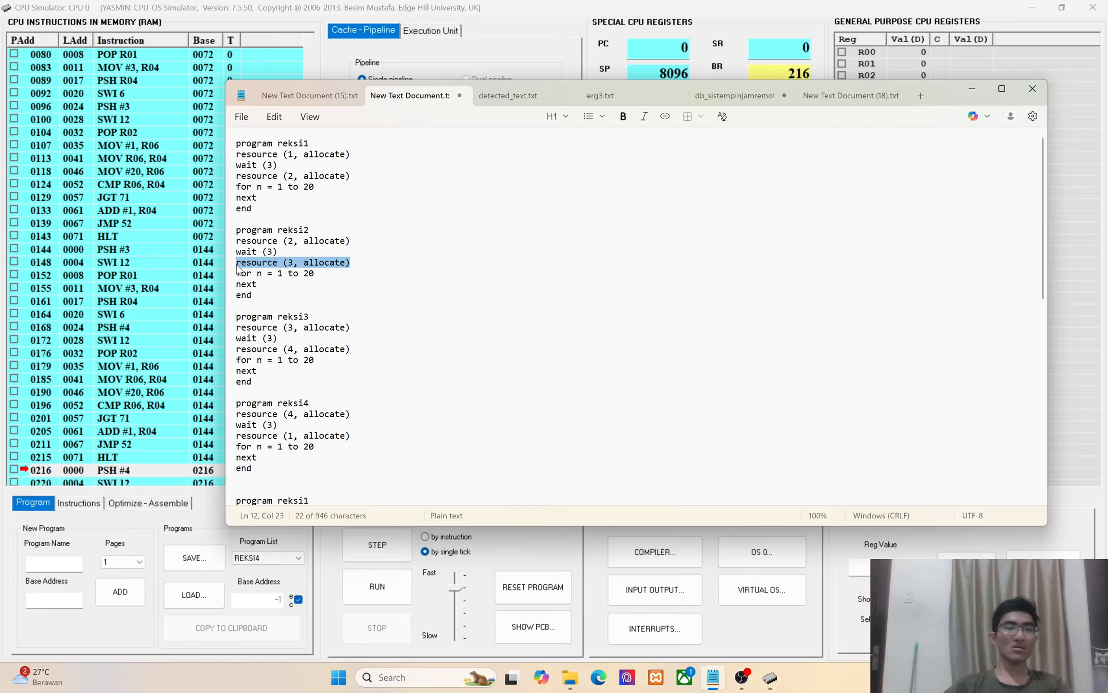
{"action": "left_click", "coordinate": [277, 284]}
- Examine the reksi3 and reksi4 programs in Notepad, comparing which resources each allocates before and after its wait
{"action": "left_click_drag", "start_coordinate": [272, 377], "coordinate": [226, 317]}
{"action": "left_click_drag", "start_coordinate": [358, 325], "coordinate": [242, 344]}
{"action": "left_click", "coordinate": [298, 339]}
{"action": "left_click_drag", "start_coordinate": [370, 351], "coordinate": [236, 356]}
{"action": "left_click", "coordinate": [313, 400]}
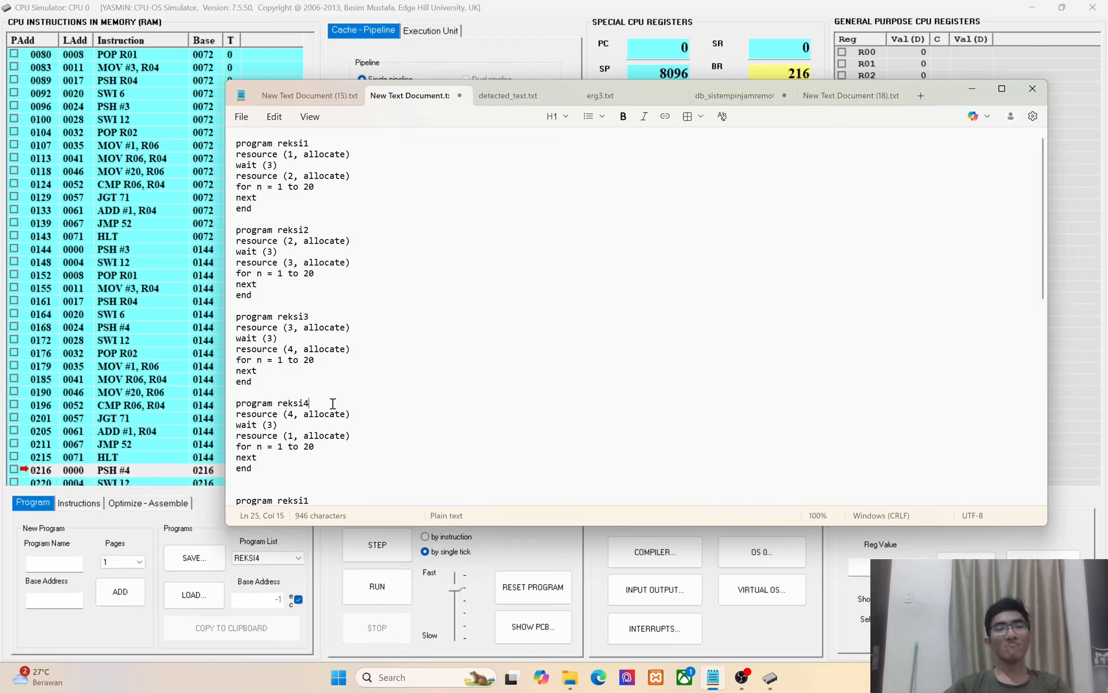
{"action": "left_click_drag", "start_coordinate": [355, 414], "coordinate": [227, 414]}
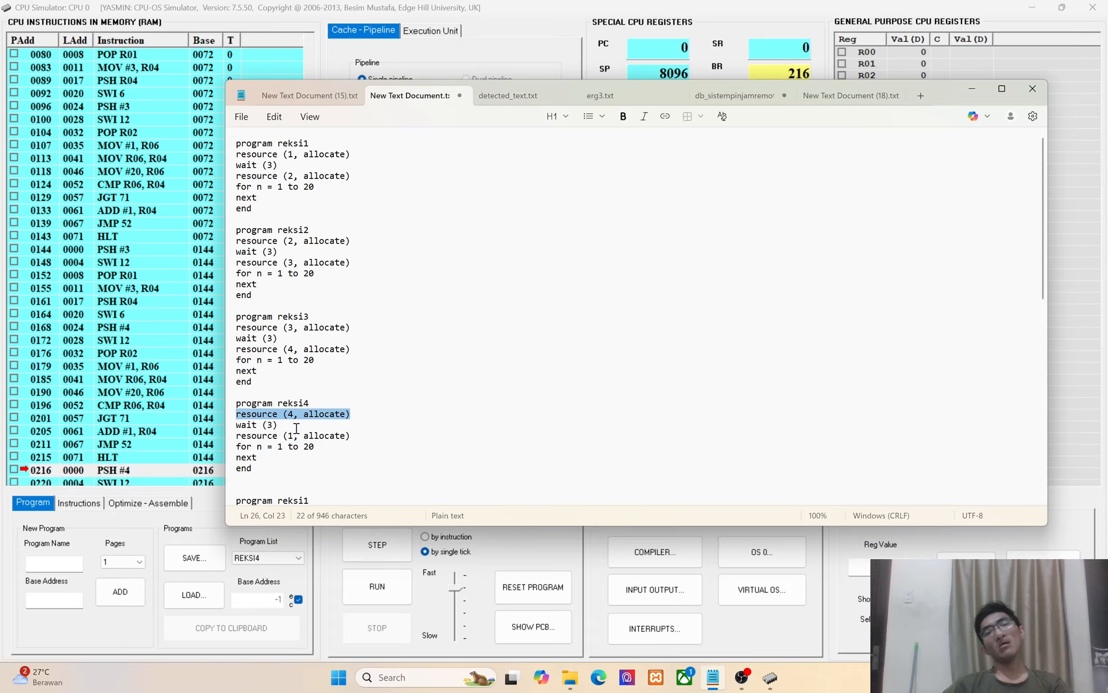
{"action": "left_click_drag", "start_coordinate": [297, 428], "coordinate": [248, 429]}
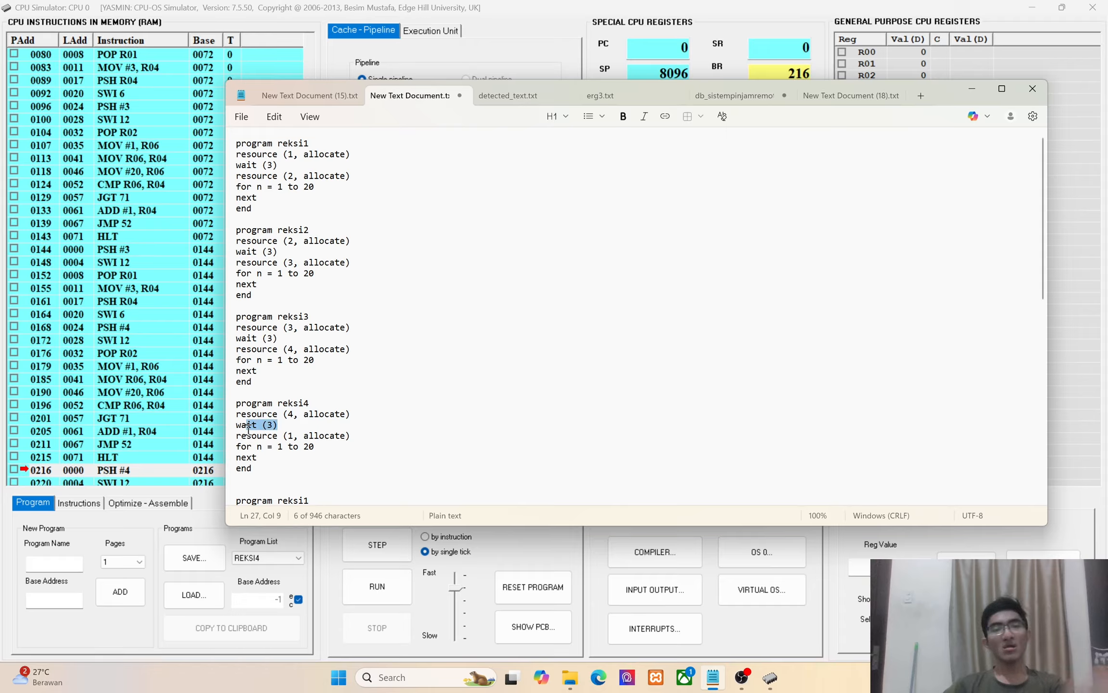
{"action": "left_click", "coordinate": [366, 442]}
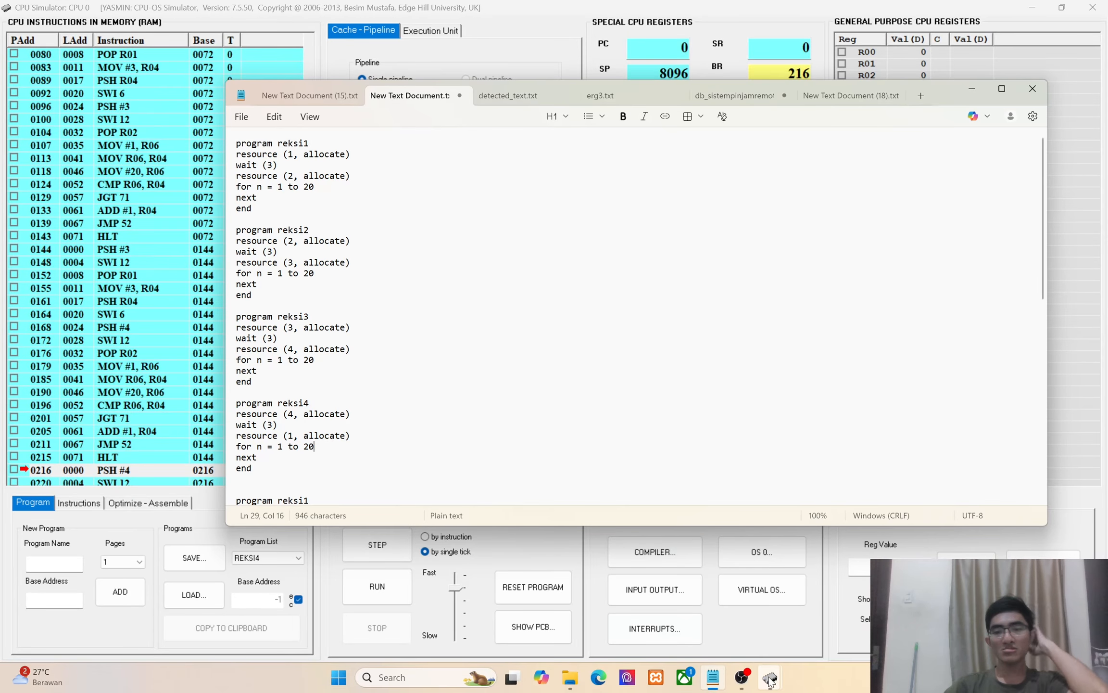
- Switch back to the CPU simulator, open the OS simulator window for CPU 0 and move it clear of the instruction list
{"action": "left_click", "coordinate": [744, 679]}
{"action": "left_click", "coordinate": [744, 679]}
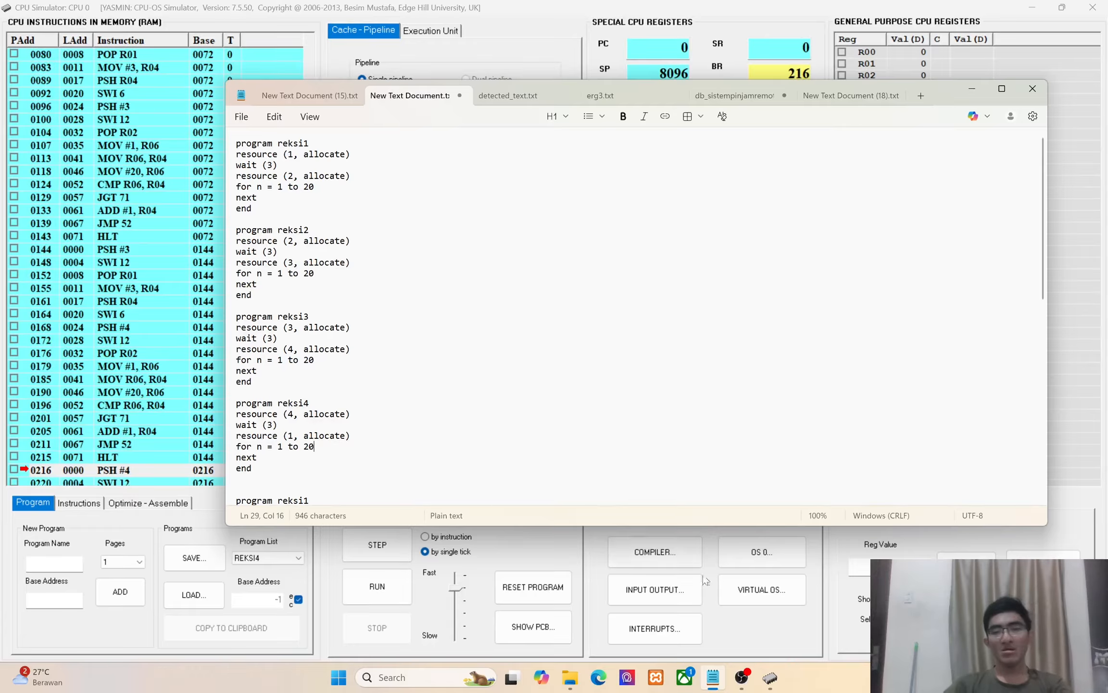
{"action": "left_click", "coordinate": [765, 621]}
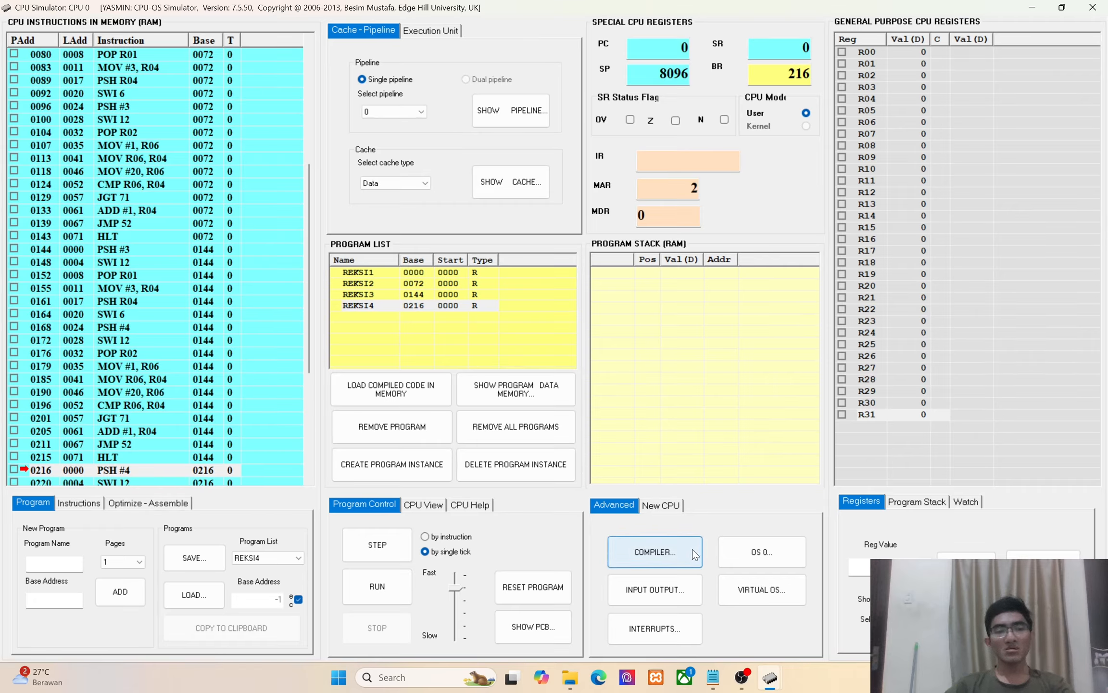
{"action": "left_click", "coordinate": [744, 556]}
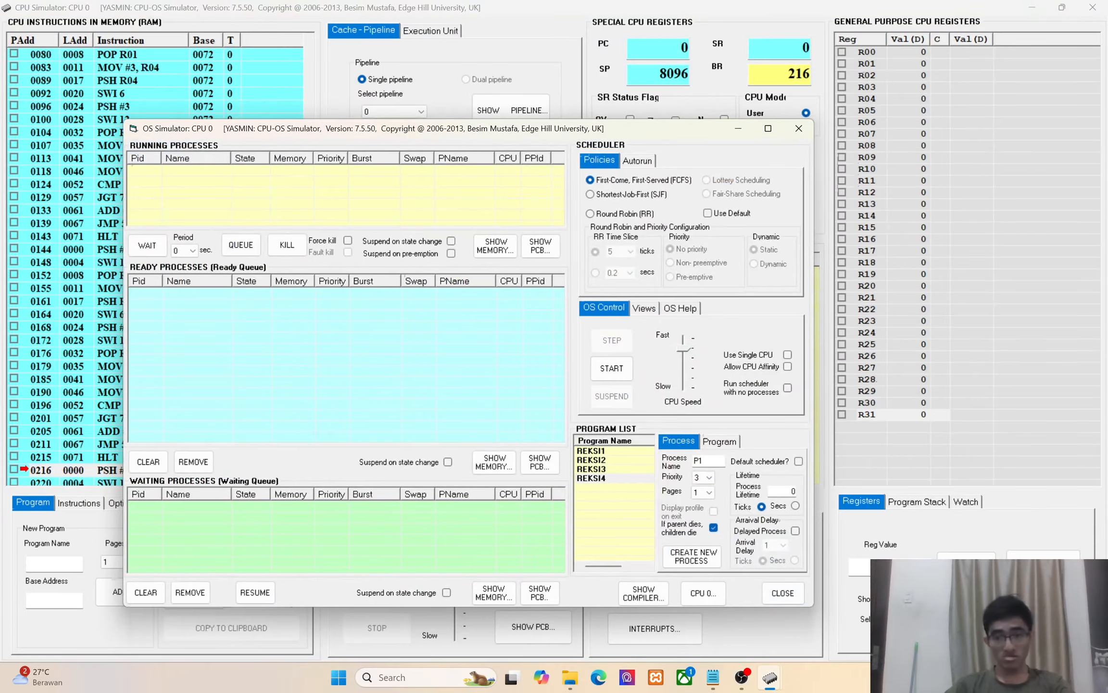
{"action": "left_click", "coordinate": [783, 593]}
{"action": "left_click", "coordinate": [744, 555]}
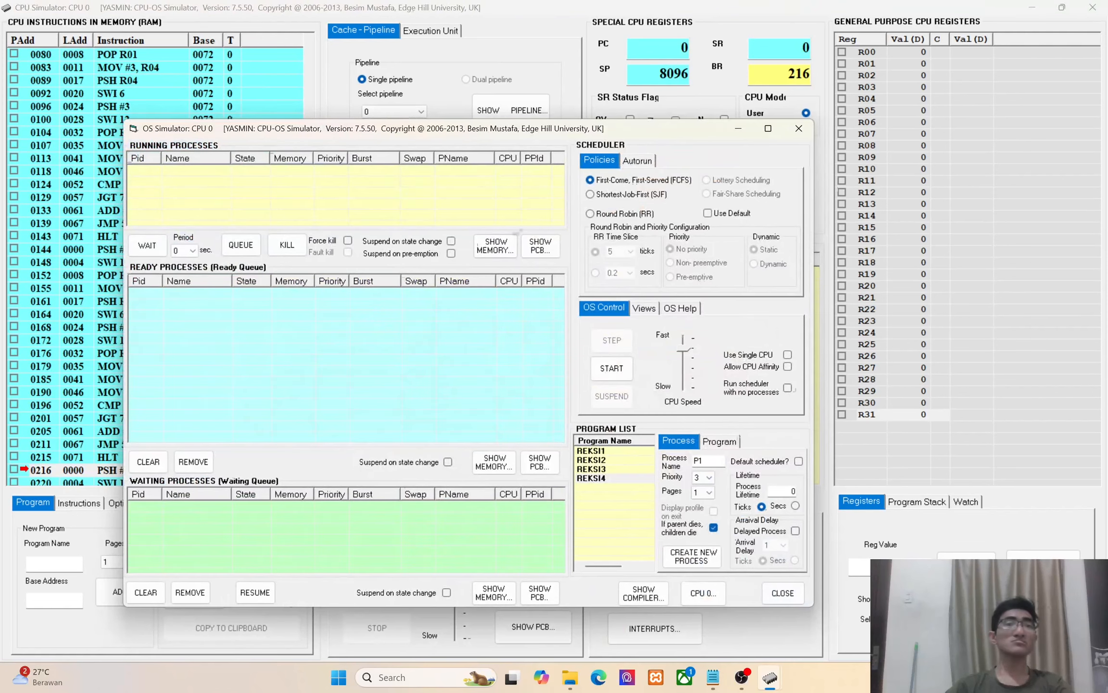
{"action": "left_click_drag", "start_coordinate": [679, 137], "coordinate": [782, 113]}
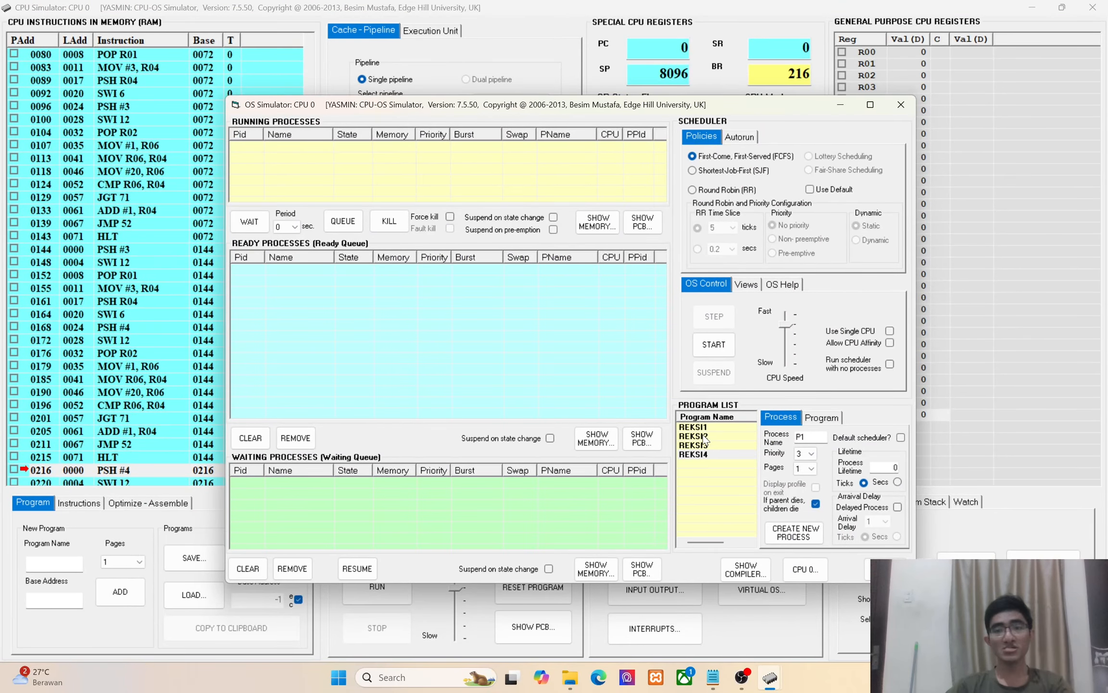
{"action": "left_click", "coordinate": [702, 429]}
{"action": "left_click", "coordinate": [696, 453]}
{"action": "left_click", "coordinate": [701, 427]}
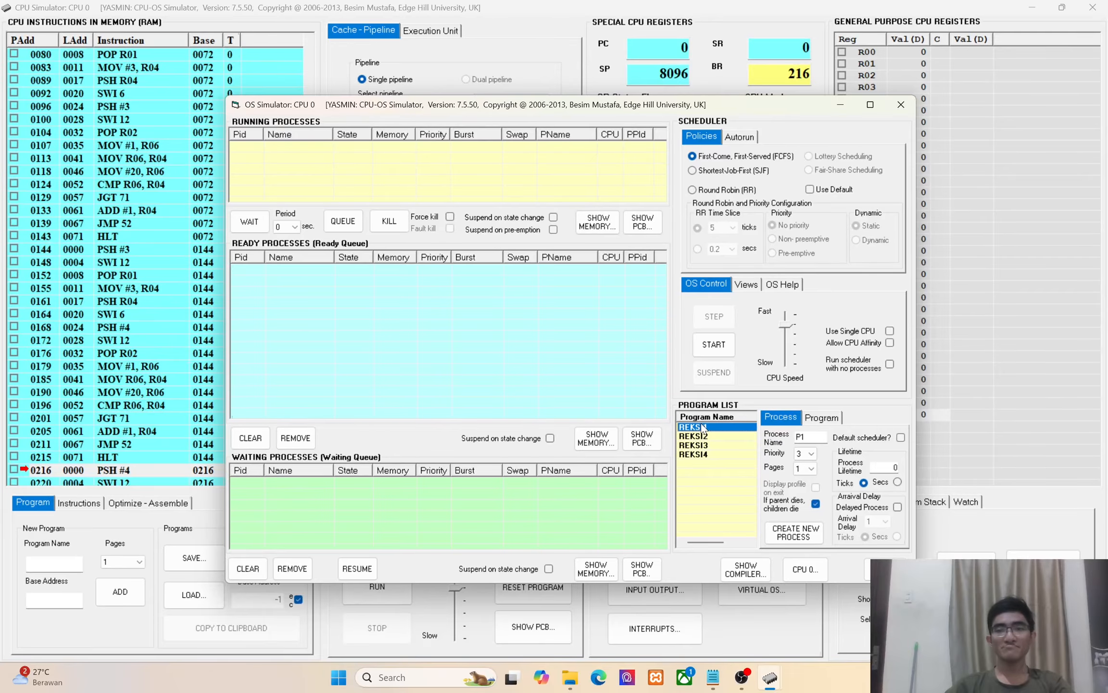
{"action": "left_click", "coordinate": [625, 292]}
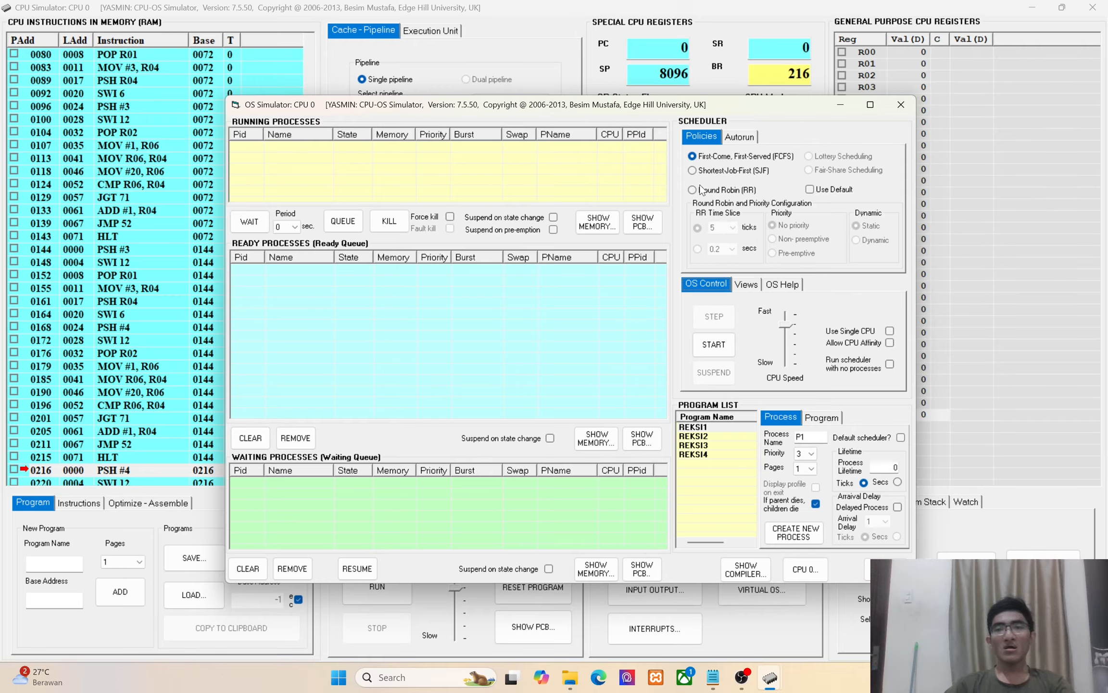
{"action": "left_click", "coordinate": [712, 427]}
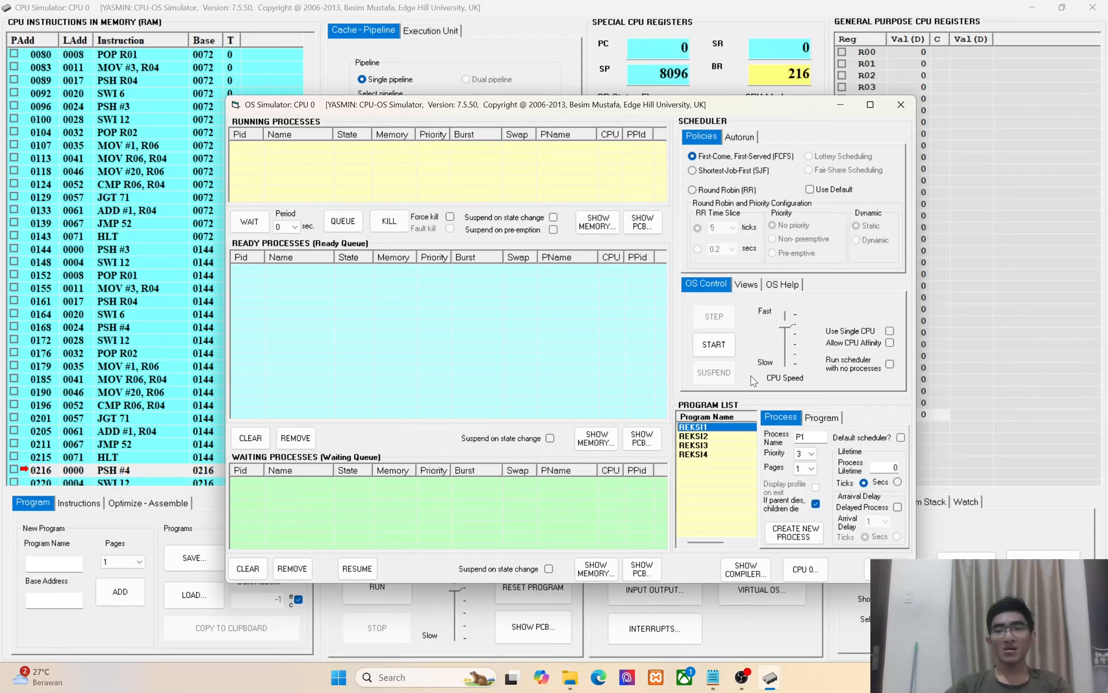
{"action": "left_click", "coordinate": [430, 323]}
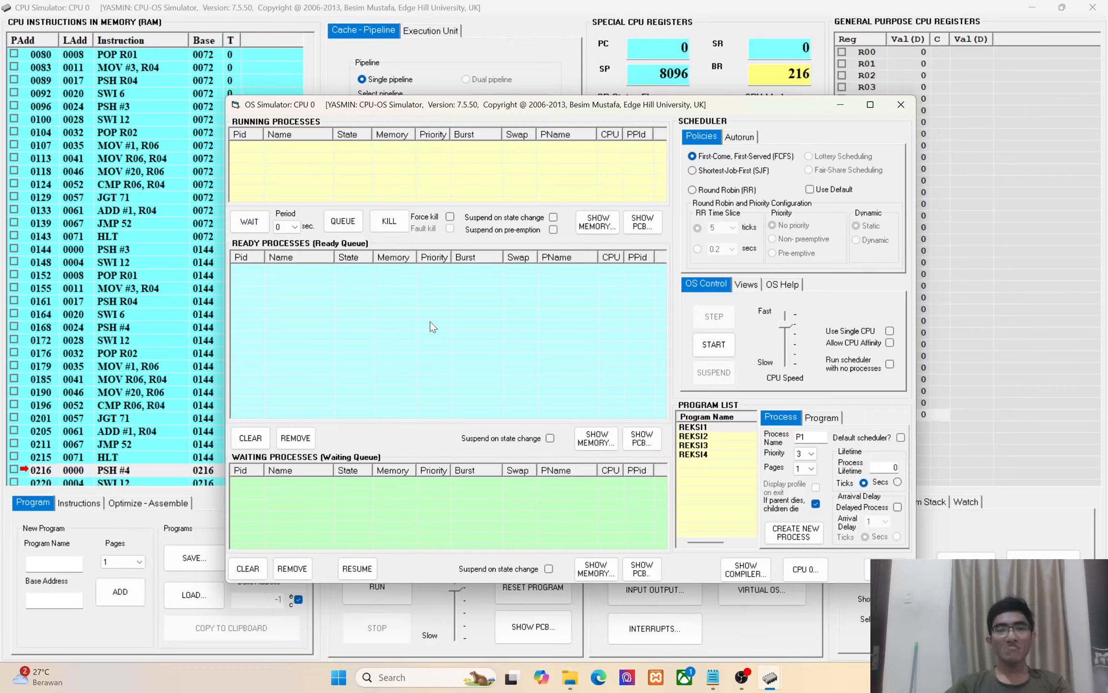
{"action": "left_click", "coordinate": [704, 429]}
{"action": "left_click", "coordinate": [288, 294]}
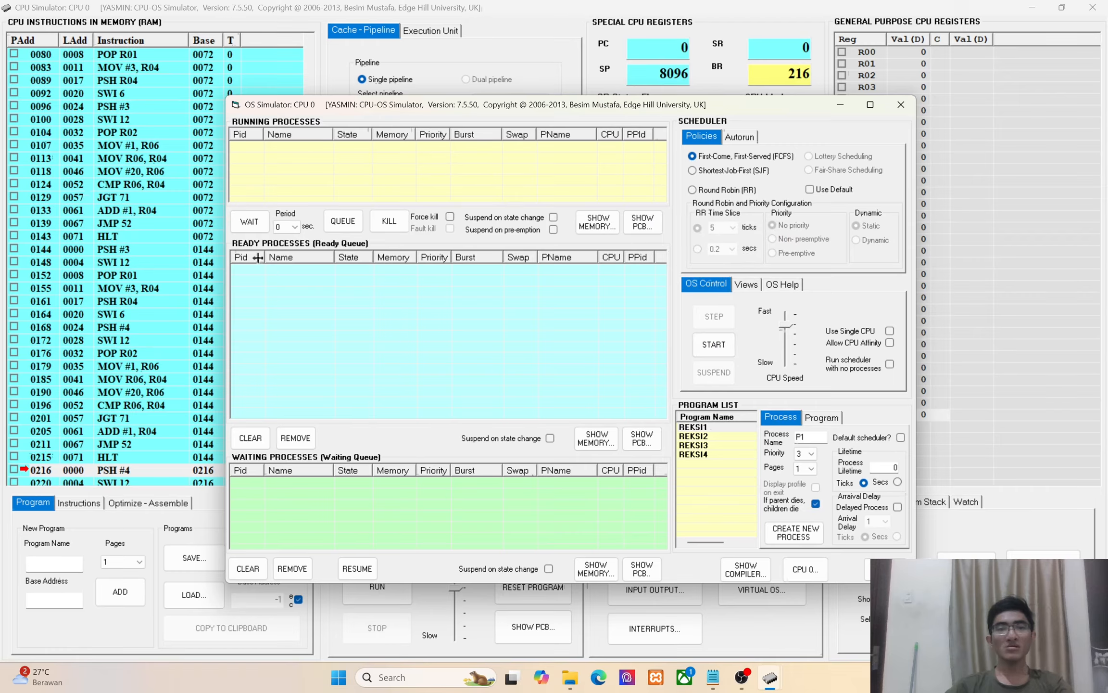
- Create one process from each of the programs REKSI1, REKSI2, REKSI3 and REKSI4 in the ready queue
{"action": "double_click", "coordinate": [708, 427]}
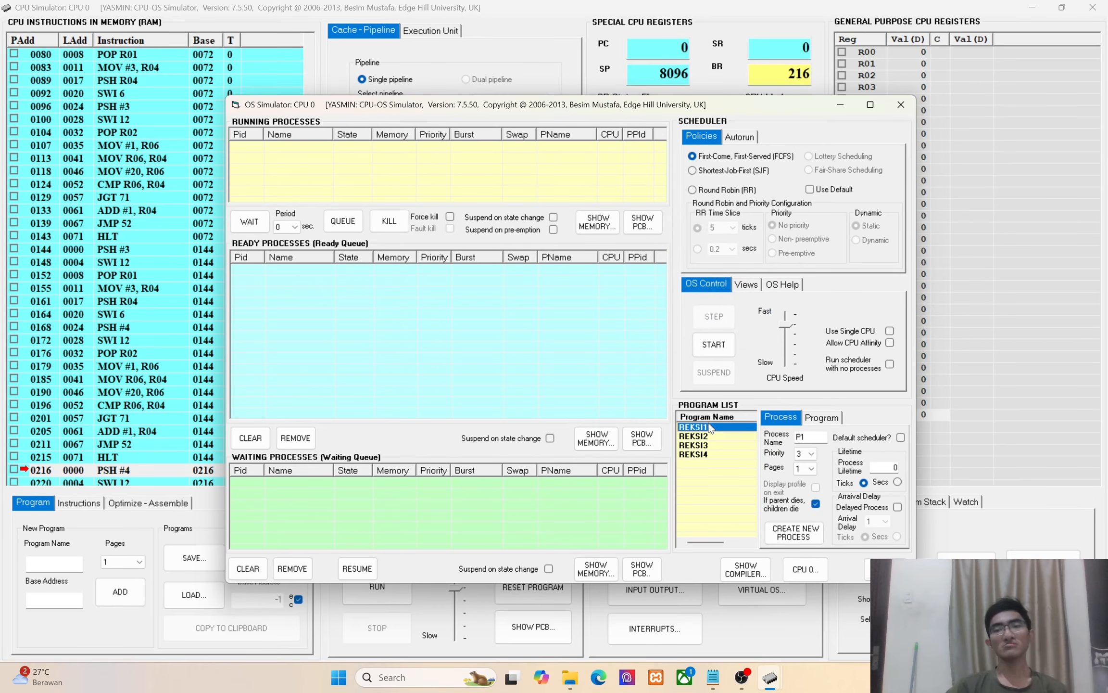
{"action": "double_click", "coordinate": [707, 435]}
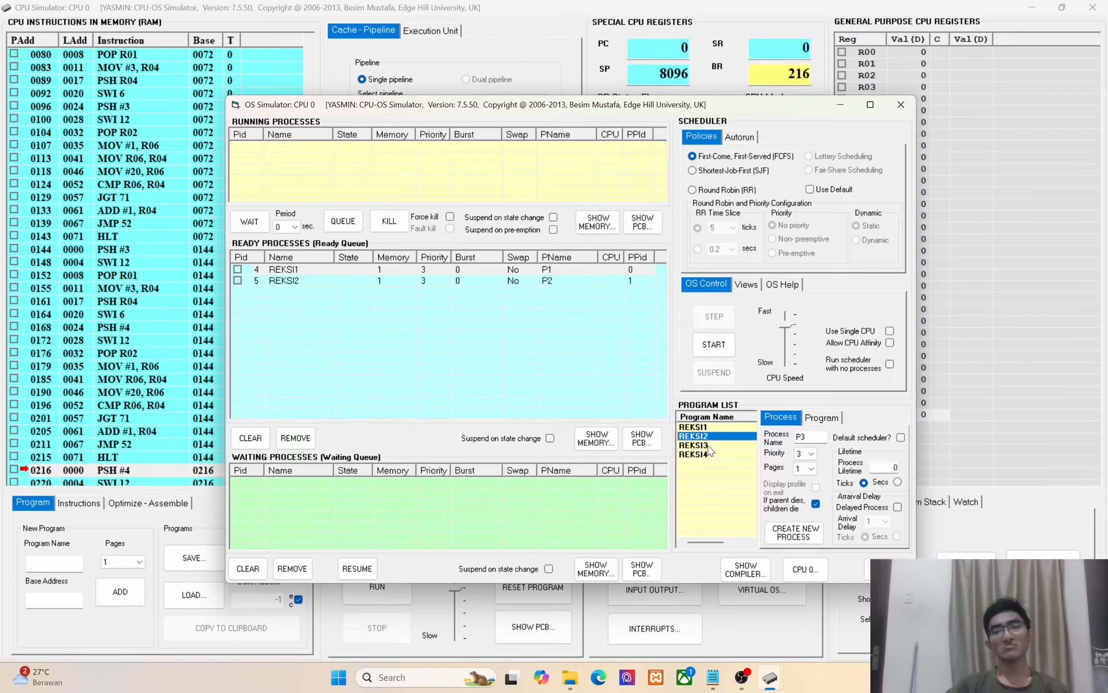
{"action": "double_click", "coordinate": [708, 445]}
{"action": "double_click", "coordinate": [709, 453]}
{"action": "double_click", "coordinate": [709, 454]}
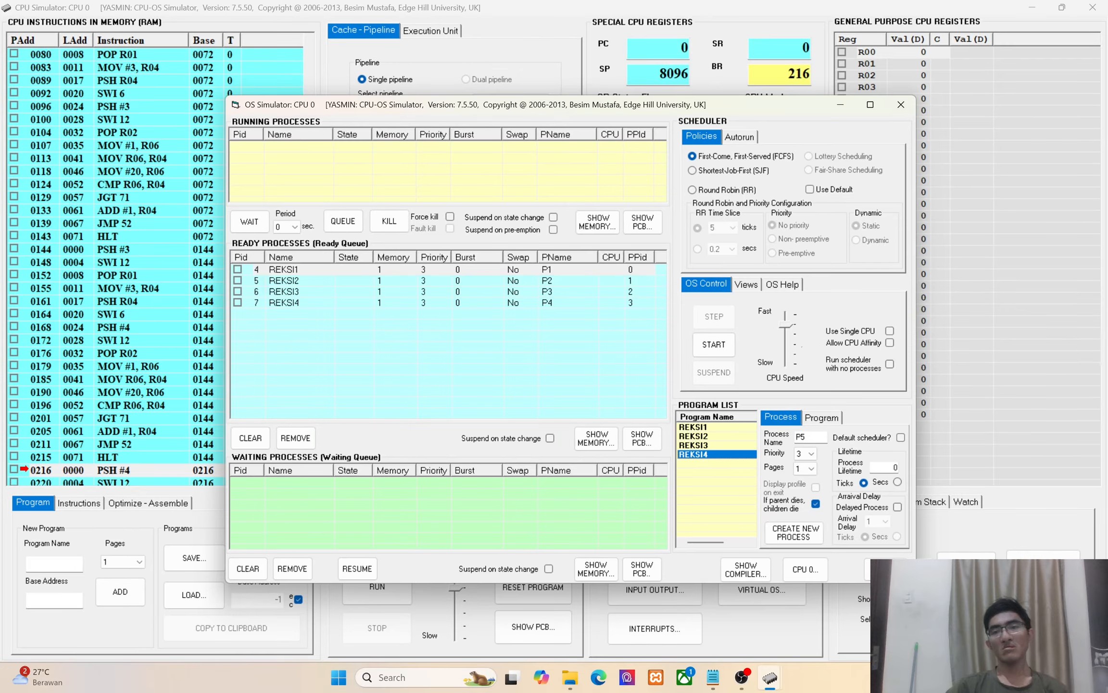
{"action": "left_click", "coordinate": [860, 293]}
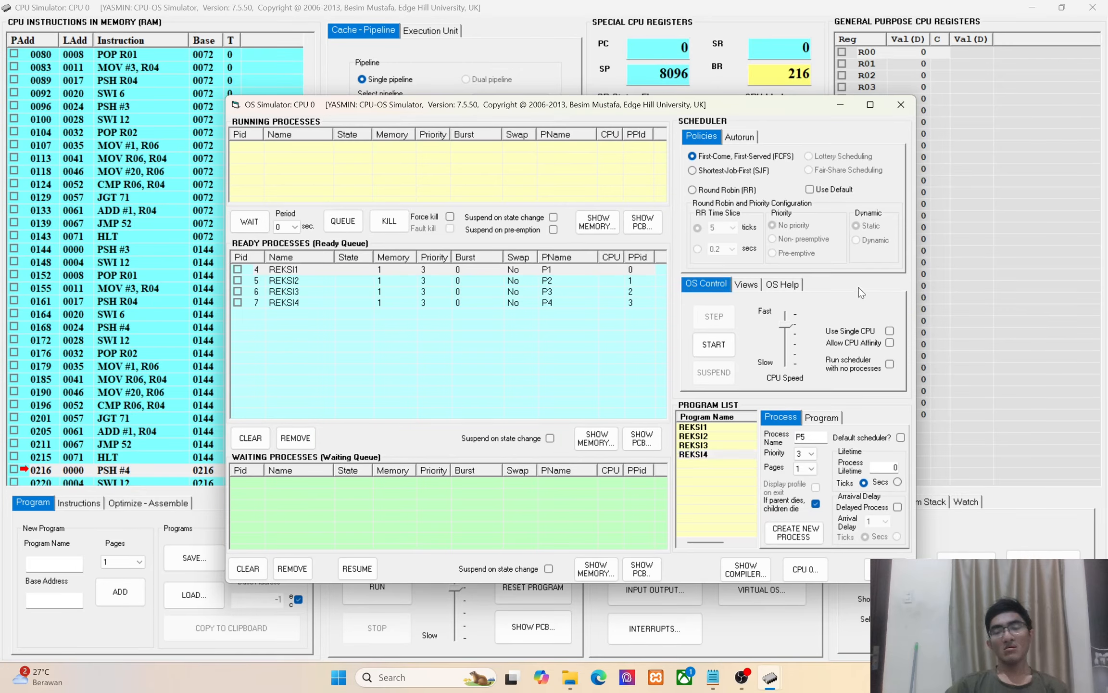
- Set the scheduling policy to Round Robin and raise the OS simulator's CPU speed to the fastest setting
{"action": "left_click", "coordinate": [693, 191]}
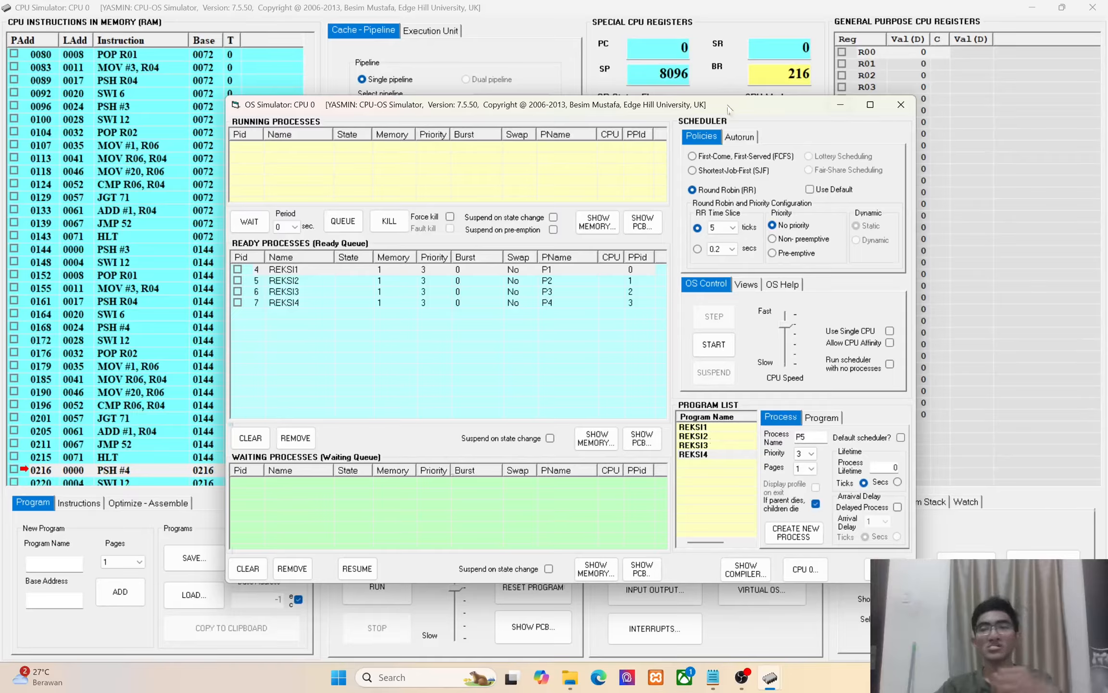
{"action": "mouse_move", "coordinate": [590, 150]}
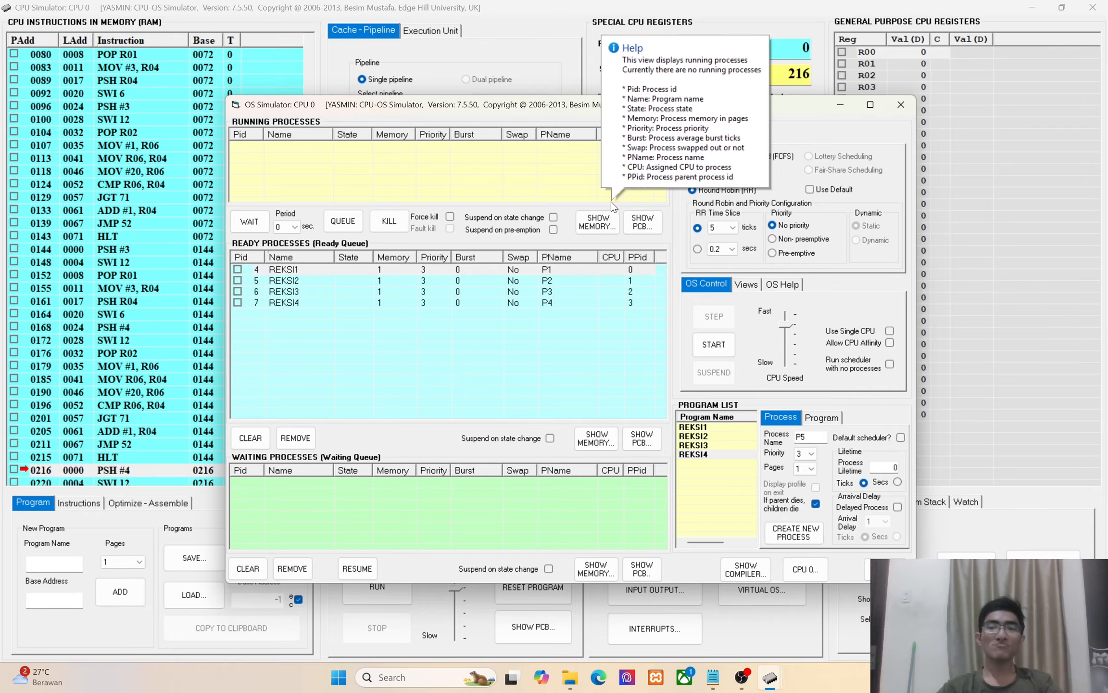
{"action": "left_click", "coordinate": [625, 271]}
{"action": "mouse_move", "coordinate": [675, 323]}
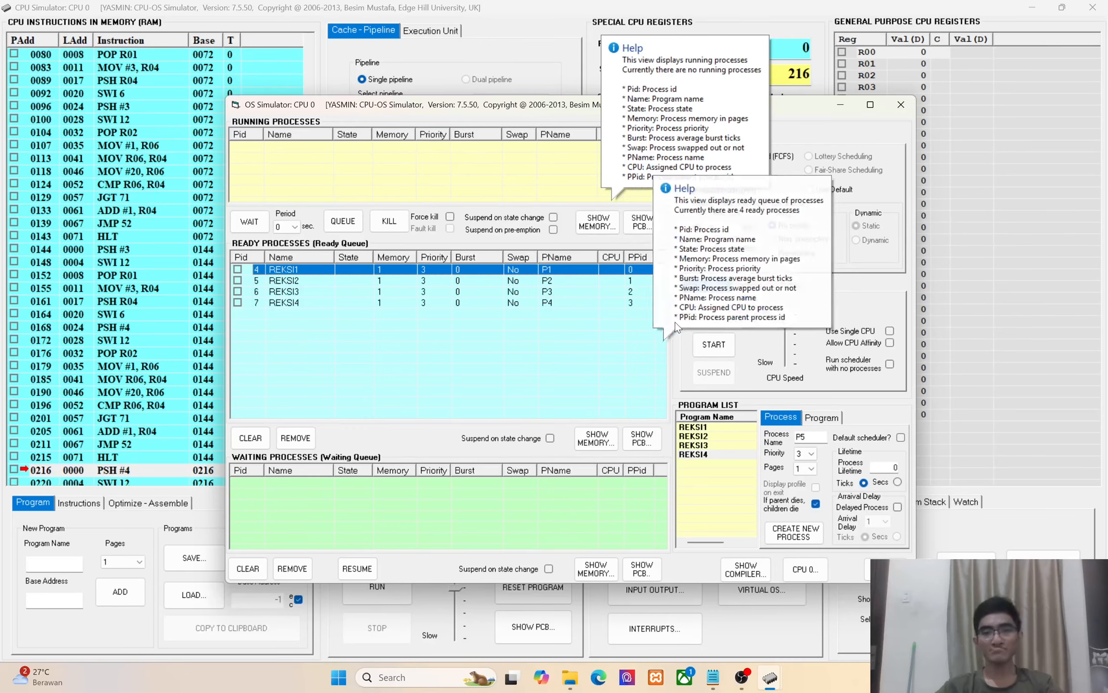
{"action": "left_click_drag", "start_coordinate": [788, 329], "coordinate": [794, 298]}
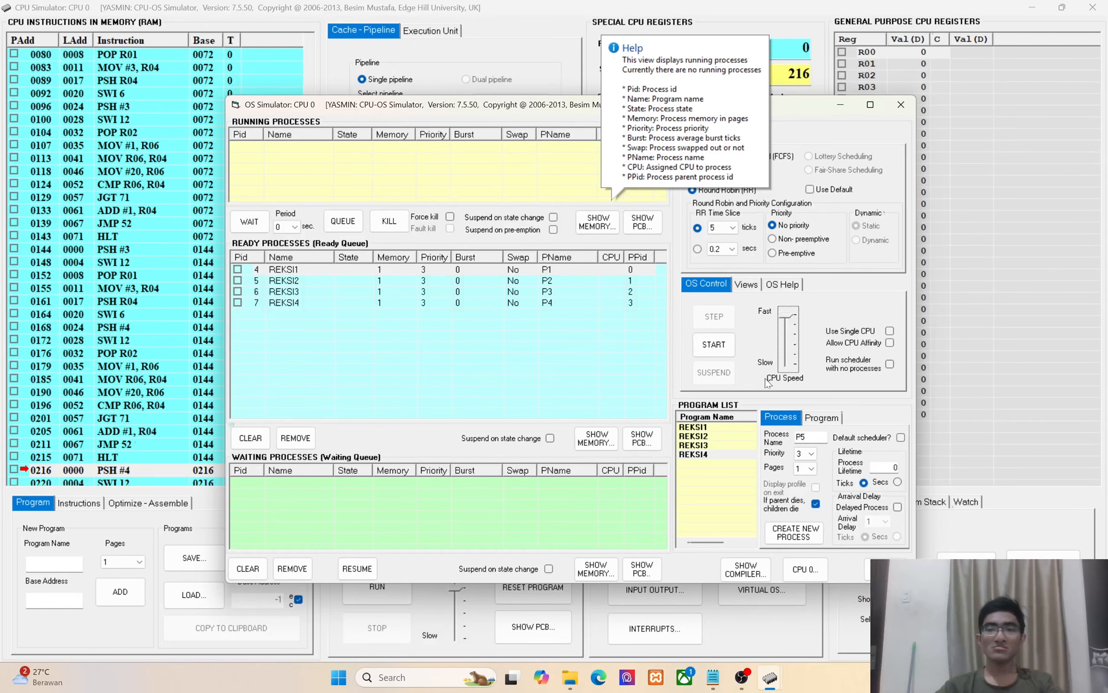
{"action": "left_click", "coordinate": [615, 268]}
{"action": "left_click", "coordinate": [526, 291]}
- Open the System Resources, Process List and OS Activity Log views, moving the Process List clear of the process queues
{"action": "left_click_drag", "start_coordinate": [748, 105], "coordinate": [750, 98]}
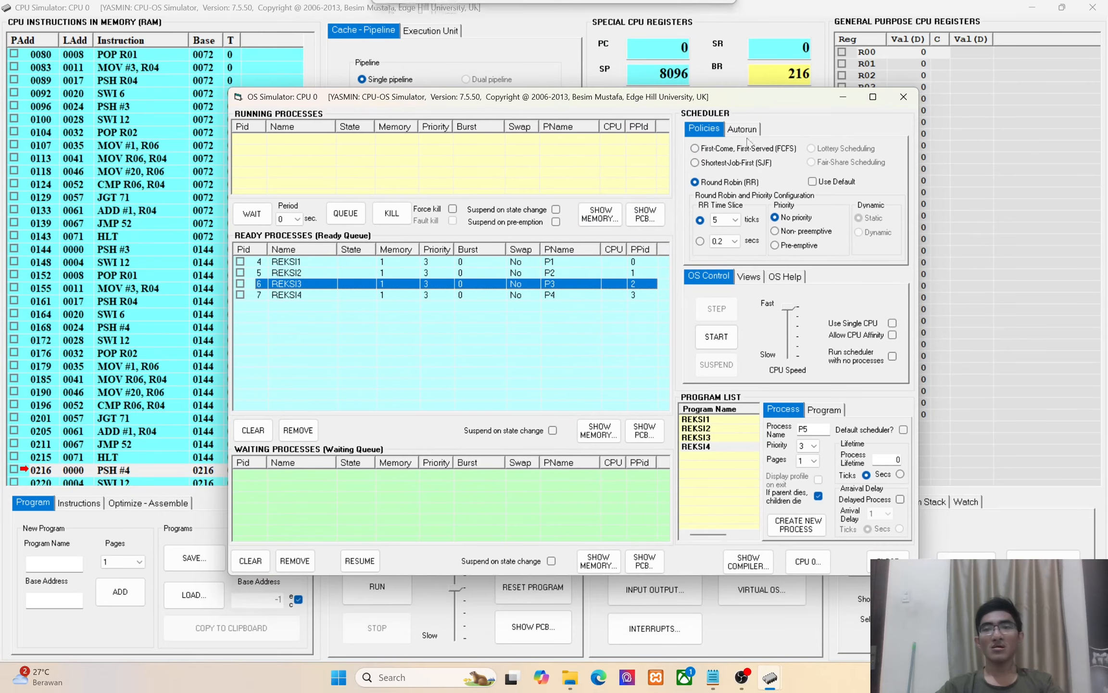
{"action": "left_click", "coordinate": [754, 280]}
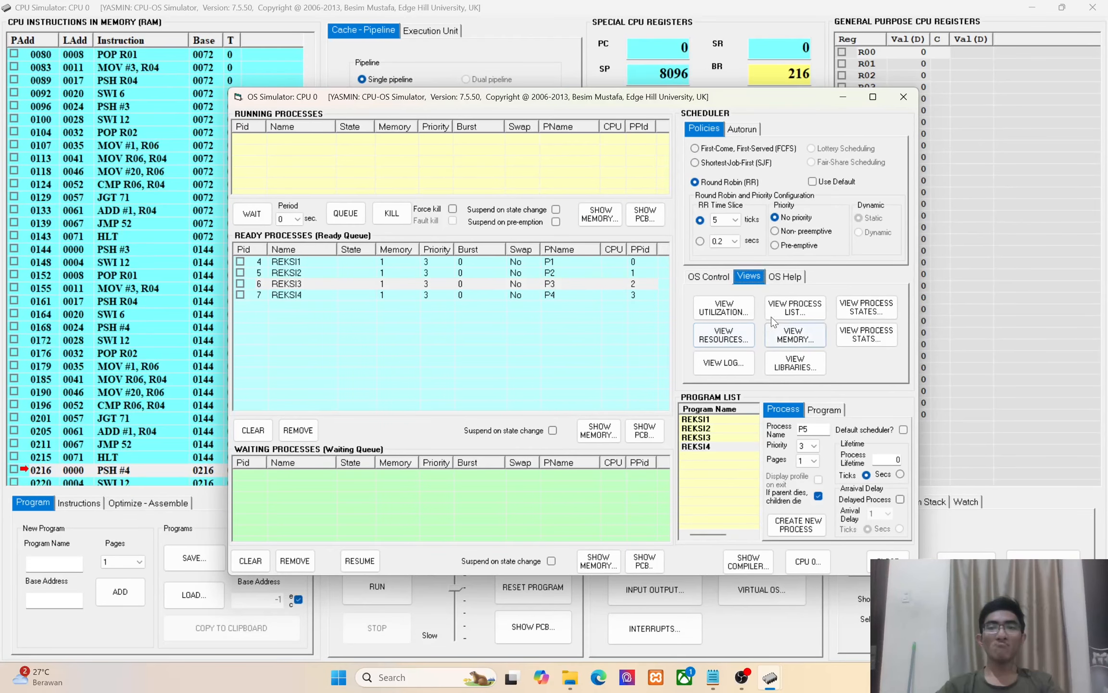
{"action": "left_click", "coordinate": [725, 335]}
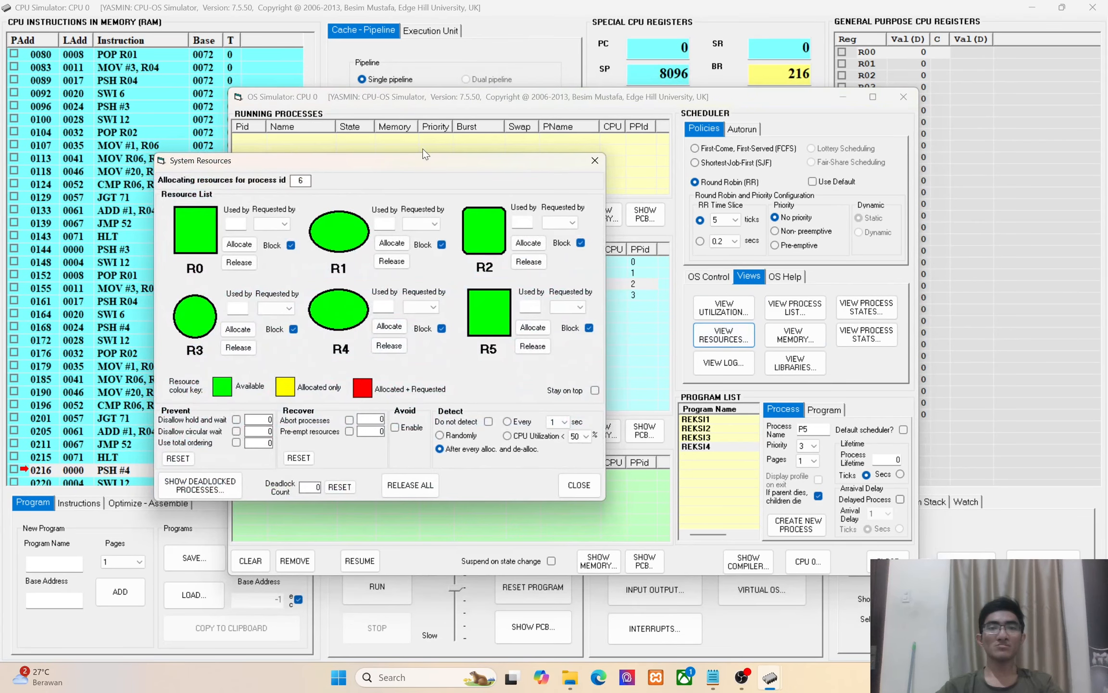
{"action": "left_click", "coordinate": [795, 307]}
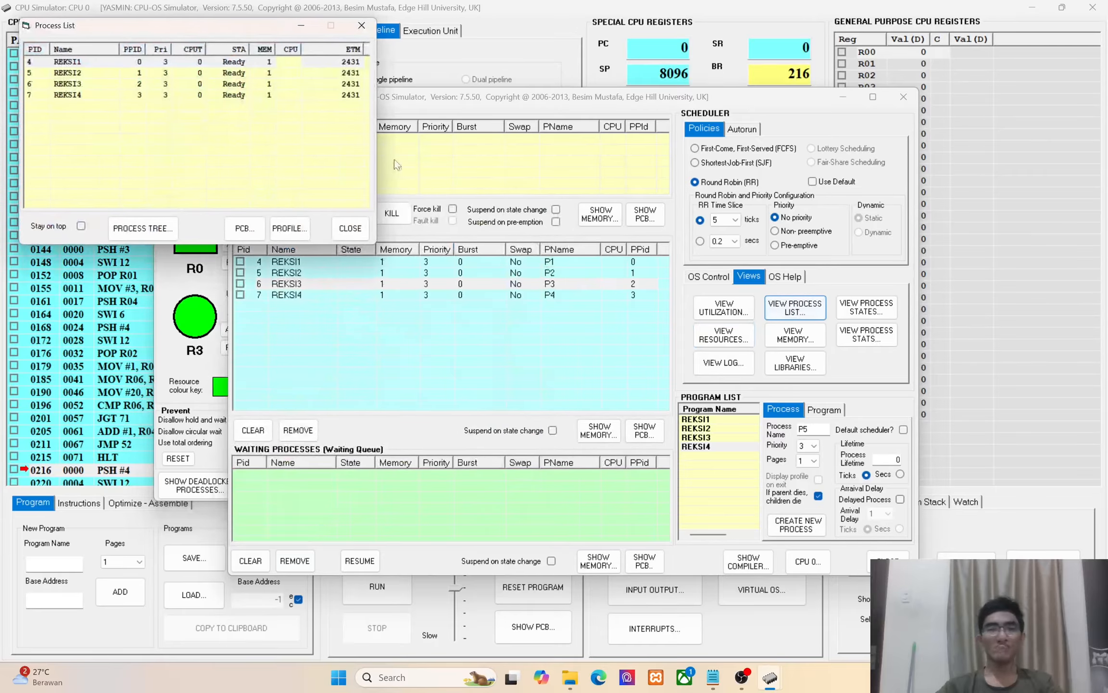
{"action": "left_click_drag", "start_coordinate": [236, 29], "coordinate": [899, 70]}
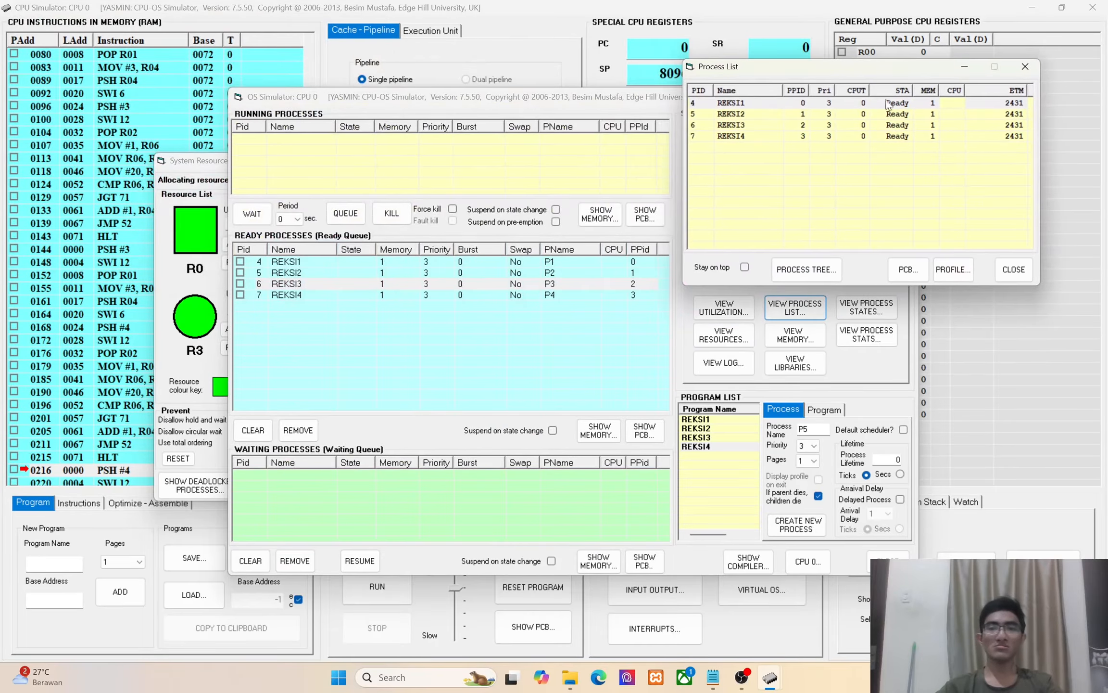
{"action": "left_click", "coordinate": [723, 362]}
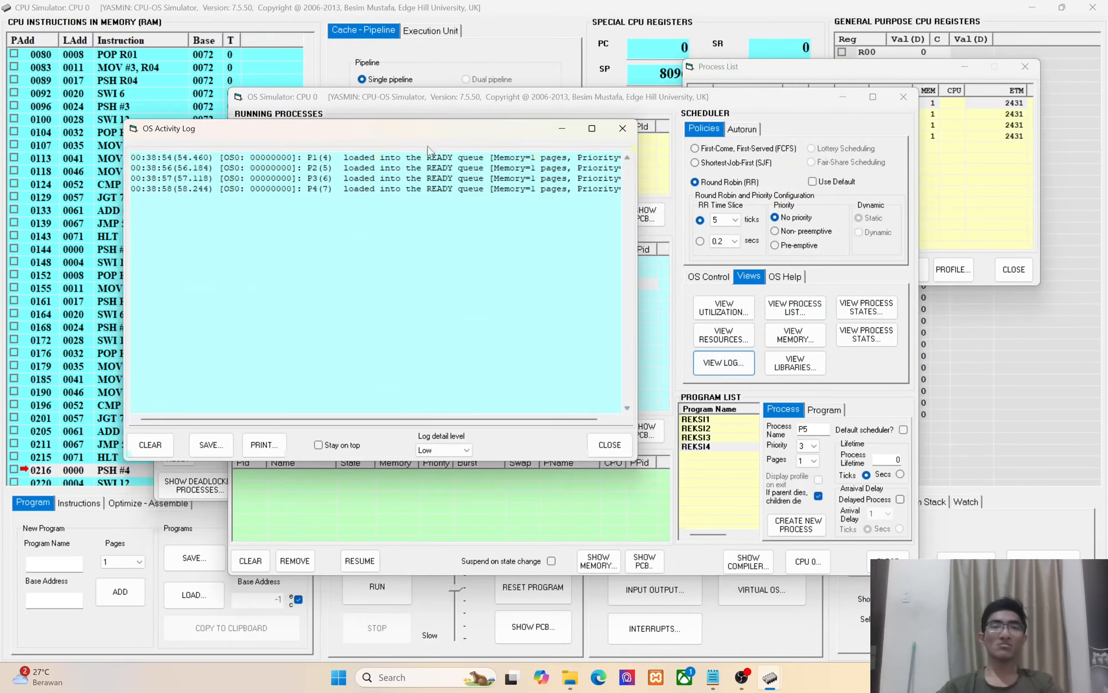
- Arrange the System Resources, Process List and OS Activity Log windows so all three can be read side by side without covering each other
{"action": "left_click_drag", "start_coordinate": [425, 131], "coordinate": [618, 353]}
{"action": "left_click_drag", "start_coordinate": [195, 160], "coordinate": [117, 61]}
{"action": "left_click_drag", "start_coordinate": [834, 71], "coordinate": [752, 51]}
{"action": "left_click_drag", "start_coordinate": [605, 359], "coordinate": [662, 351]}
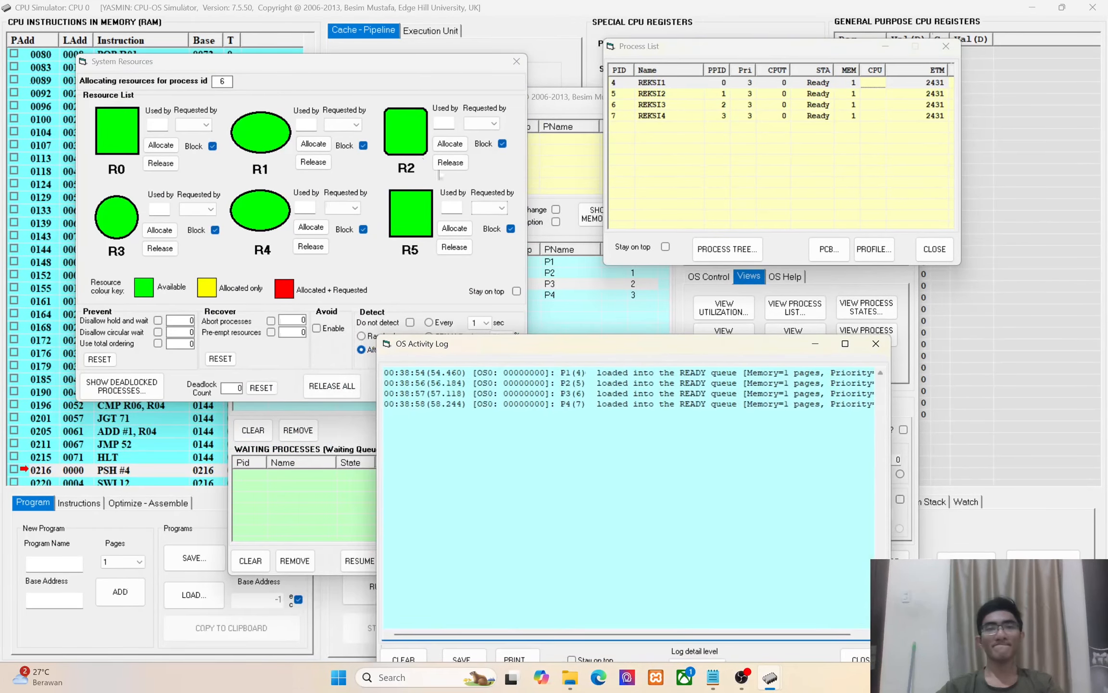
{"action": "left_click_drag", "start_coordinate": [280, 66], "coordinate": [258, 16]}
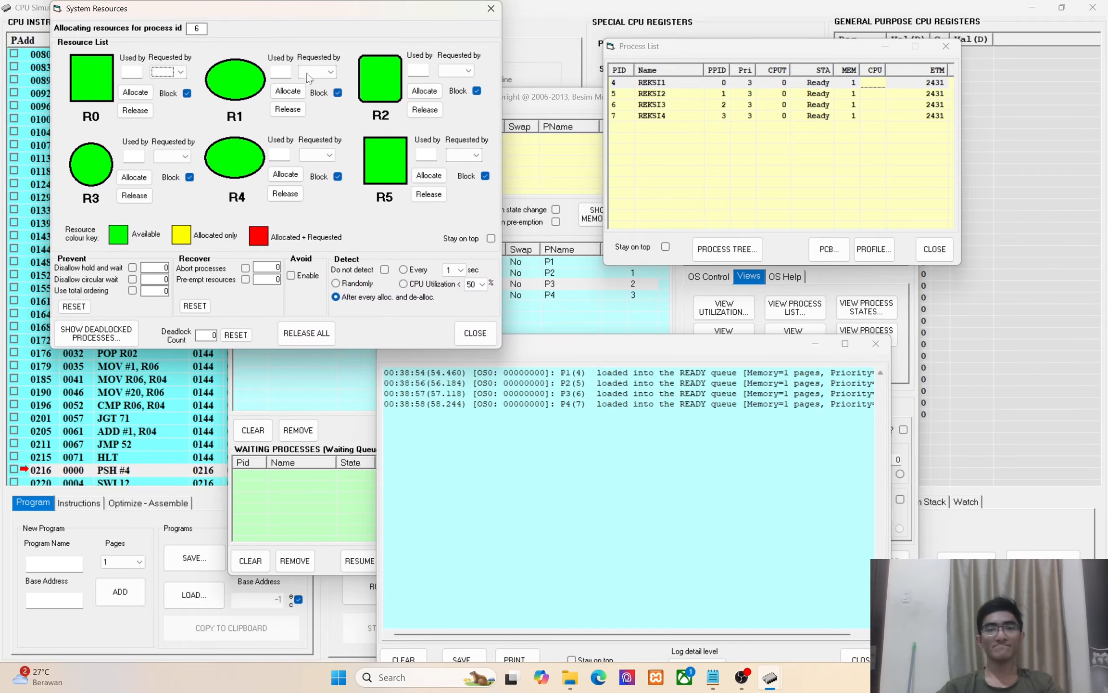
{"action": "mouse_move", "coordinate": [573, 344]}
{"action": "left_mouse_down"}
{"action": "mouse_move", "coordinate": [595, 342]}
{"action": "mouse_move", "coordinate": [587, 337]}
{"action": "left_mouse_up"}
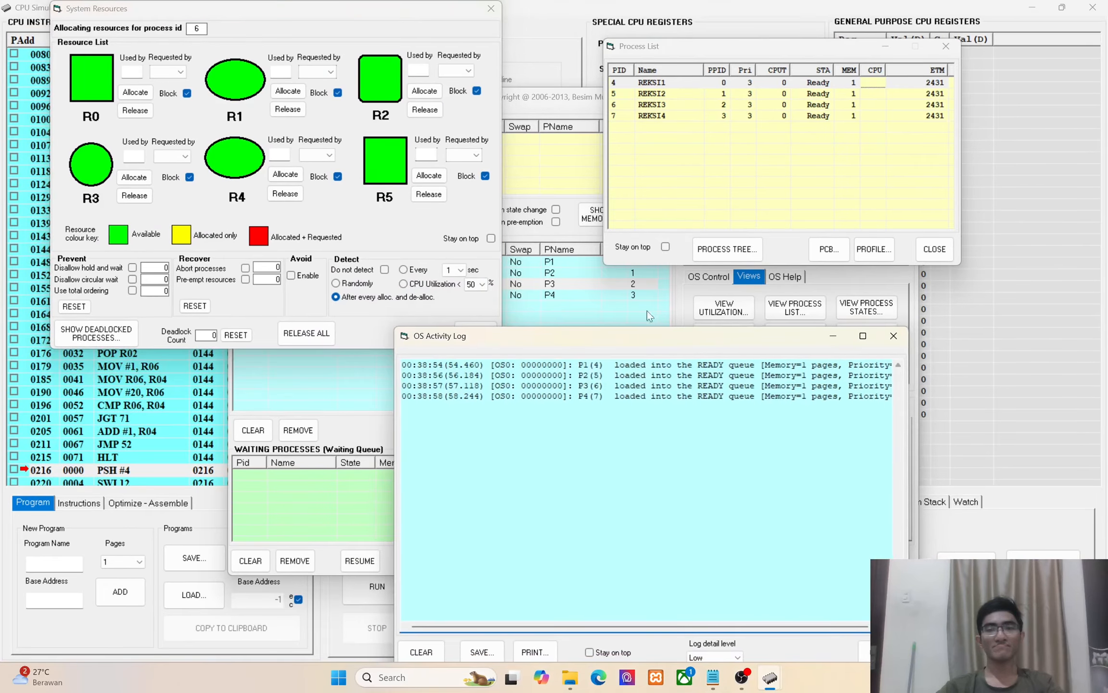
- Start the scheduler in the OS simulator with the CPU speed at the fastest setting
{"action": "left_click", "coordinate": [686, 298]}
{"action": "left_click", "coordinate": [712, 275]}
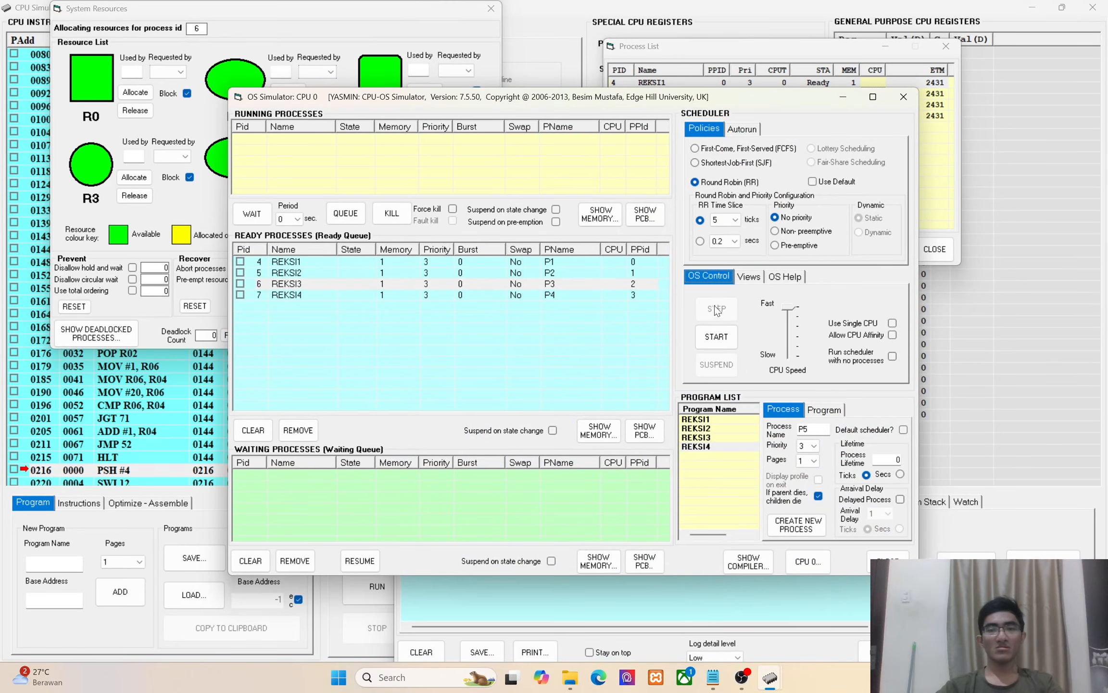
{"action": "left_click", "coordinate": [791, 305]}
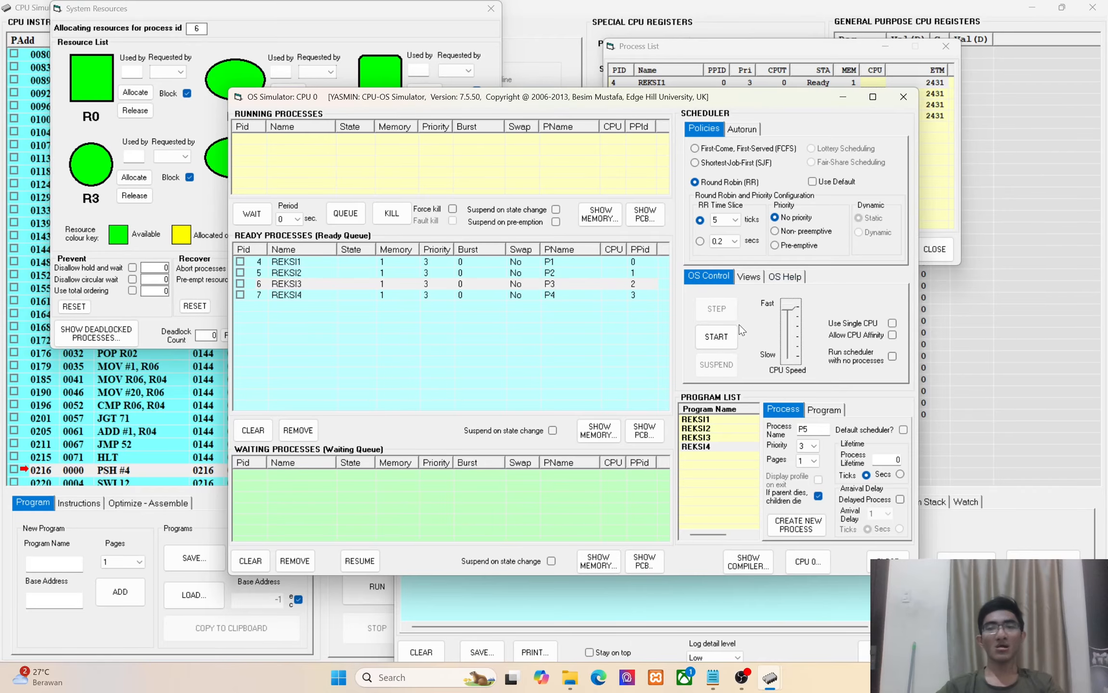
{"action": "left_click", "coordinate": [717, 337]}
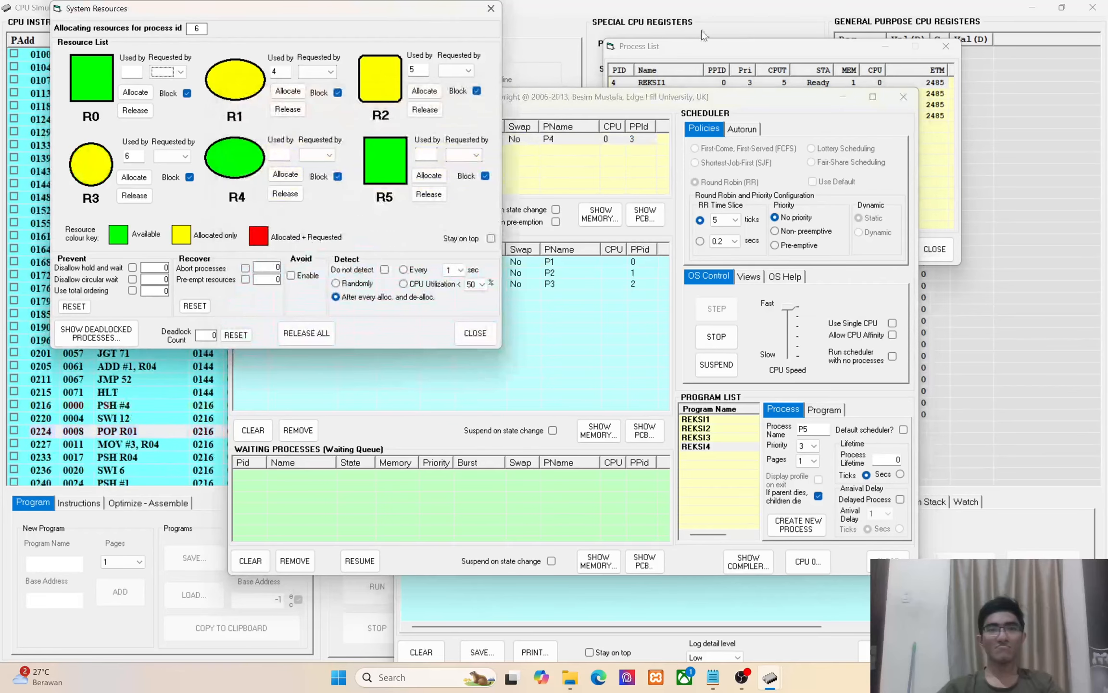
- Bring the Process List and OS Activity Log to the front and shift the log clear of the waiting queue
{"action": "left_click", "coordinate": [757, 52]}
{"action": "left_click", "coordinate": [620, 597]}
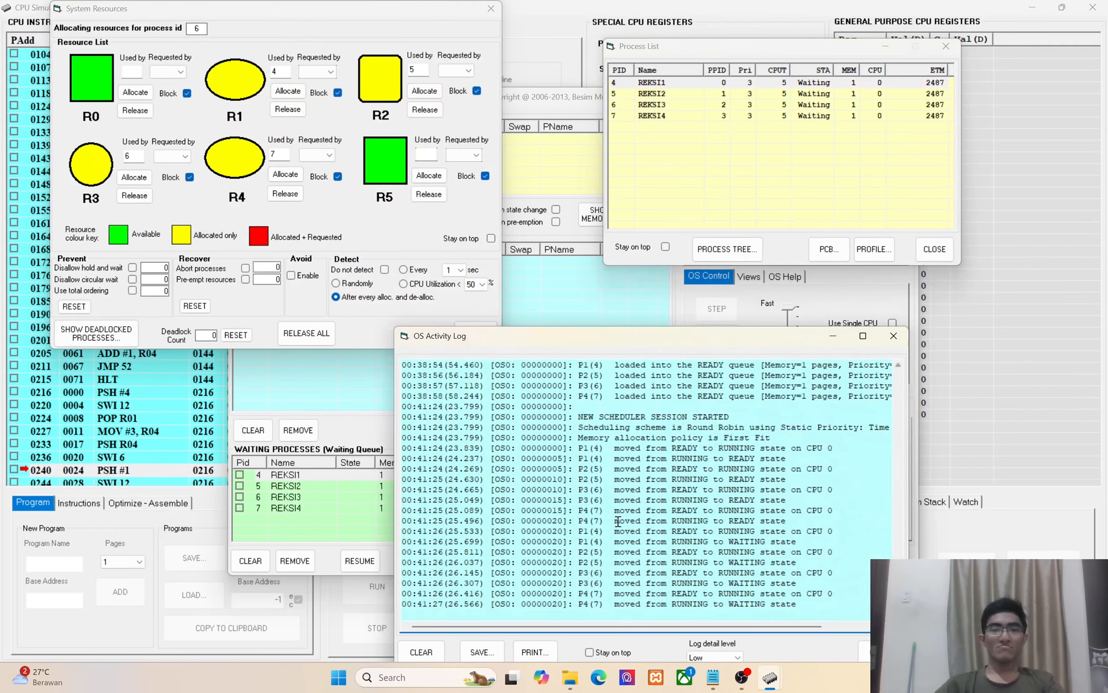
{"action": "left_click_drag", "start_coordinate": [574, 341], "coordinate": [603, 325]}
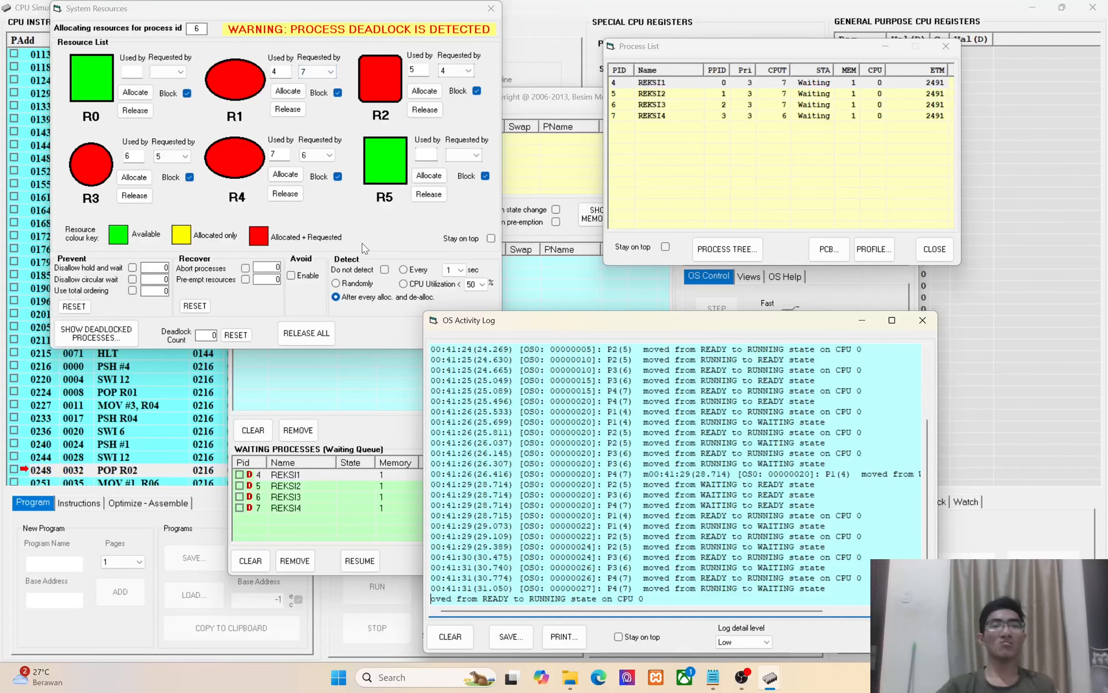
- Show the cyclic resource allocation graph of the deadlocked processes, examine it, and clear its text before closing it
{"action": "left_click", "coordinate": [134, 342]}
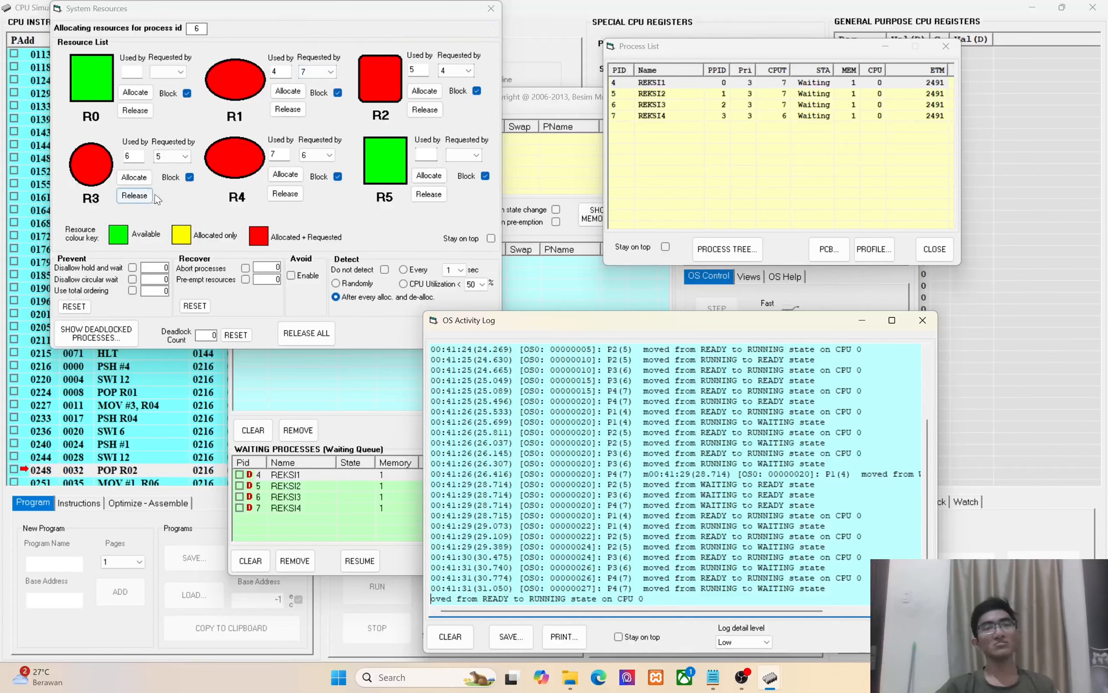
{"action": "left_click", "coordinate": [115, 331]}
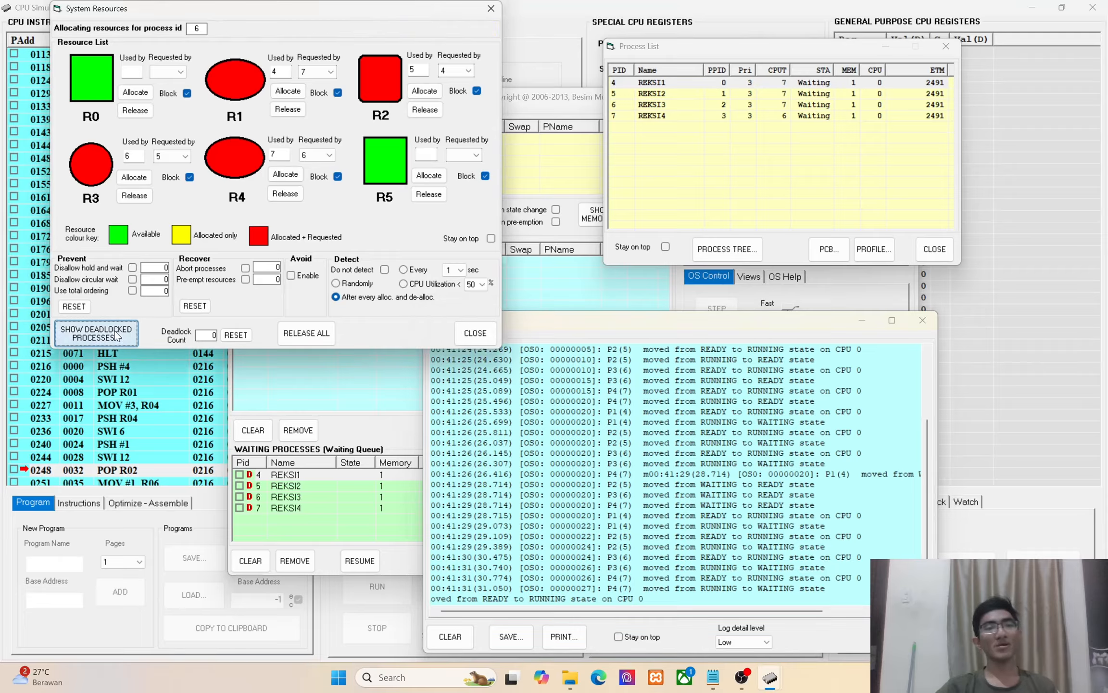
{"action": "left_click_drag", "start_coordinate": [317, 160], "coordinate": [423, 134]}
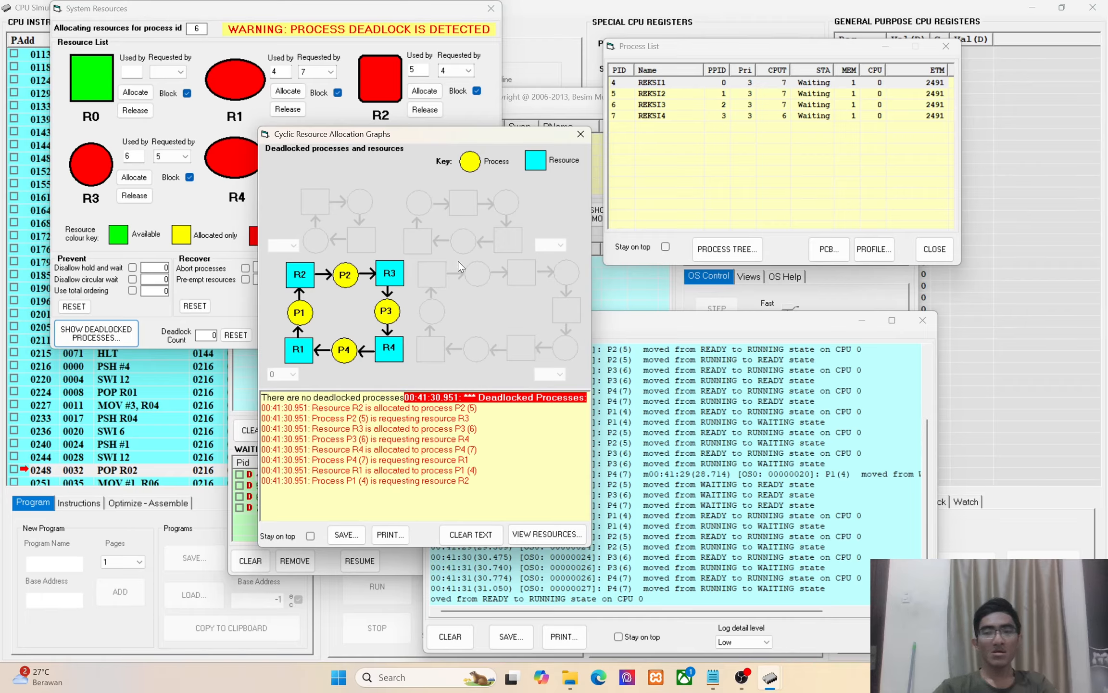
{"action": "left_click_drag", "start_coordinate": [459, 139], "coordinate": [442, 126]}
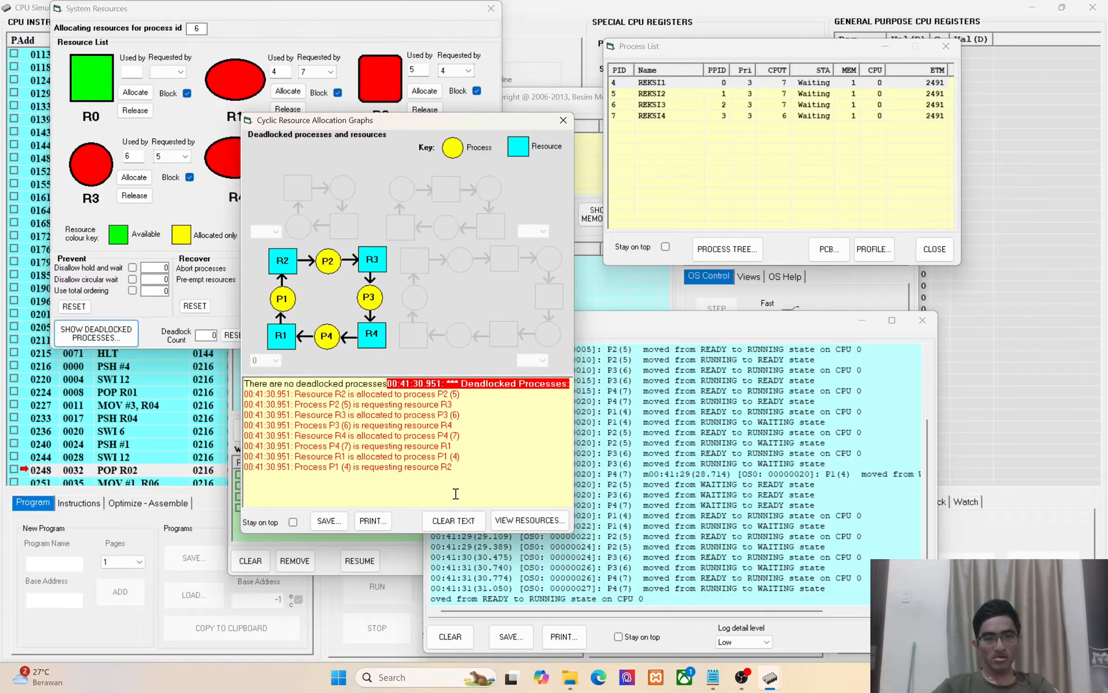
{"action": "left_click", "coordinate": [453, 520]}
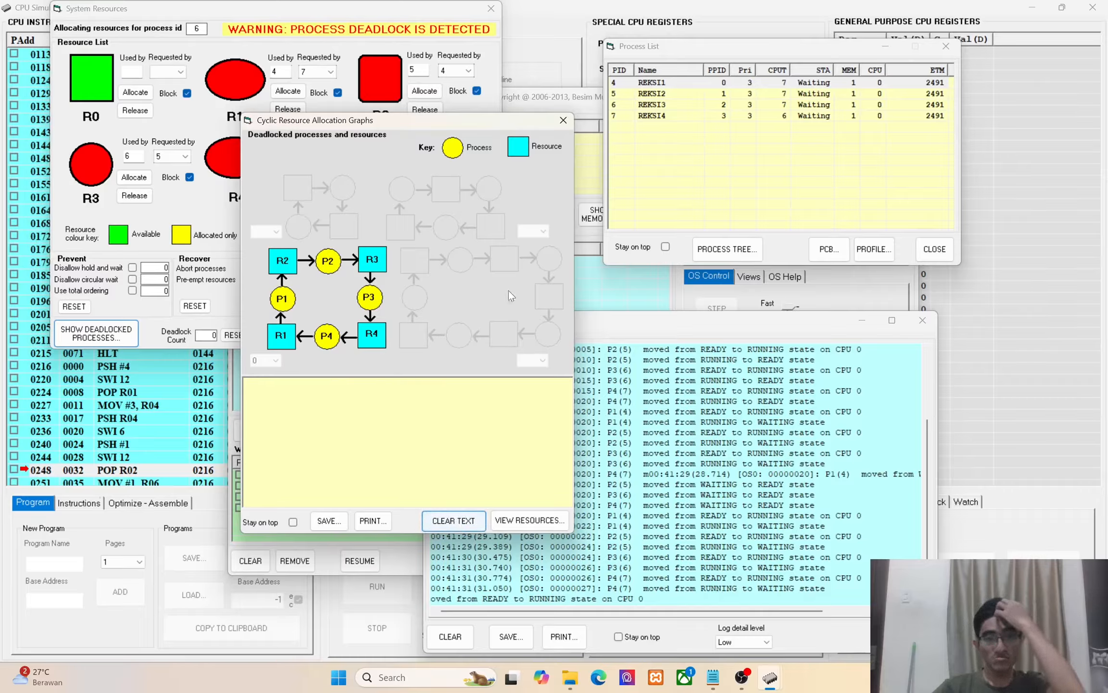
{"action": "left_click", "coordinate": [563, 120]}
- Release all allocated system resources and stop the scheduler
{"action": "left_click", "coordinate": [306, 333]}
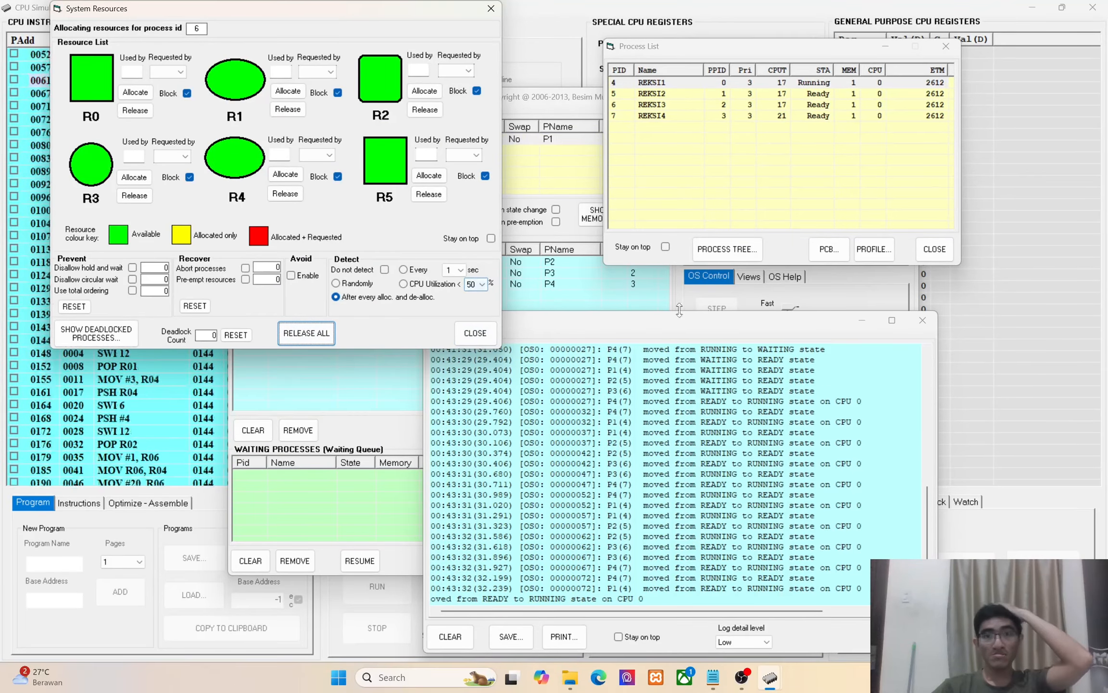
{"action": "left_click", "coordinate": [841, 292]}
{"action": "left_click", "coordinate": [713, 338]}
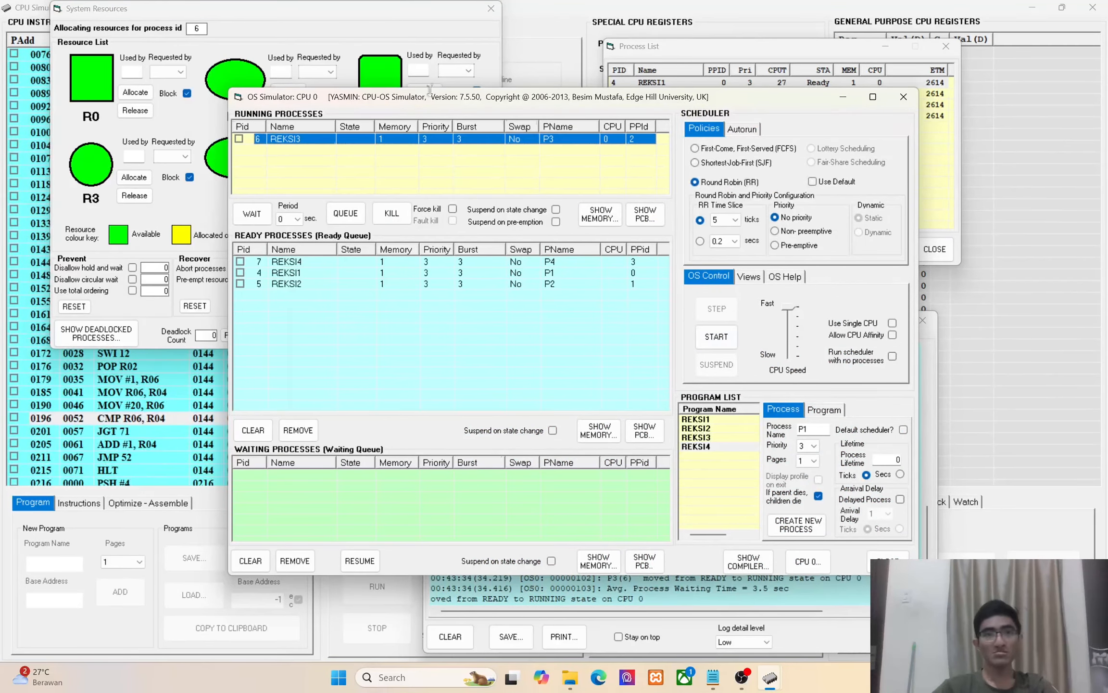
- Bring the System Resources and Process List windows forward and clear the OS Activity Log
{"action": "left_click", "coordinate": [451, 42]}
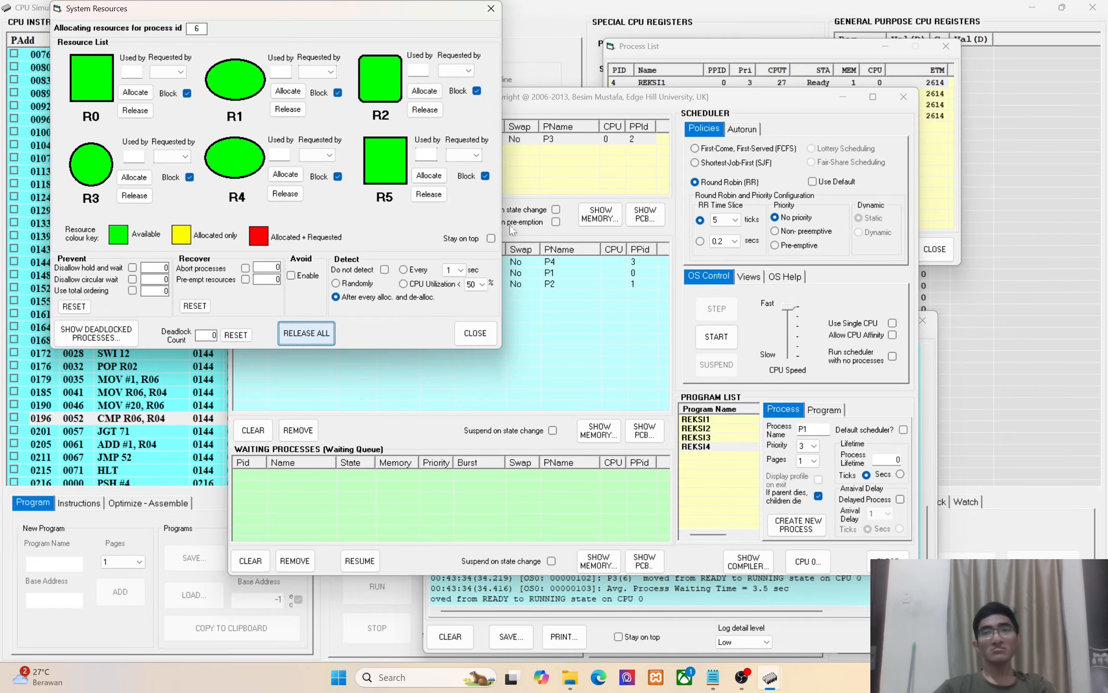
{"action": "left_click", "coordinate": [749, 69]}
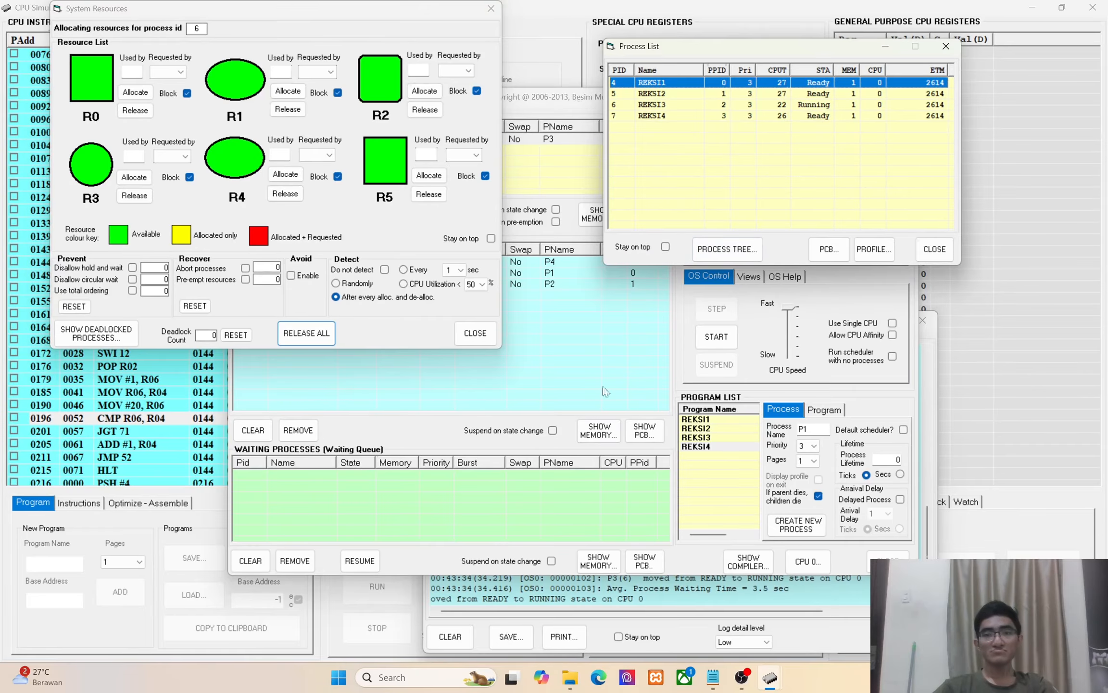
{"action": "left_click", "coordinate": [481, 610]}
{"action": "left_click", "coordinate": [450, 636]}
{"action": "left_click", "coordinate": [663, 364]}
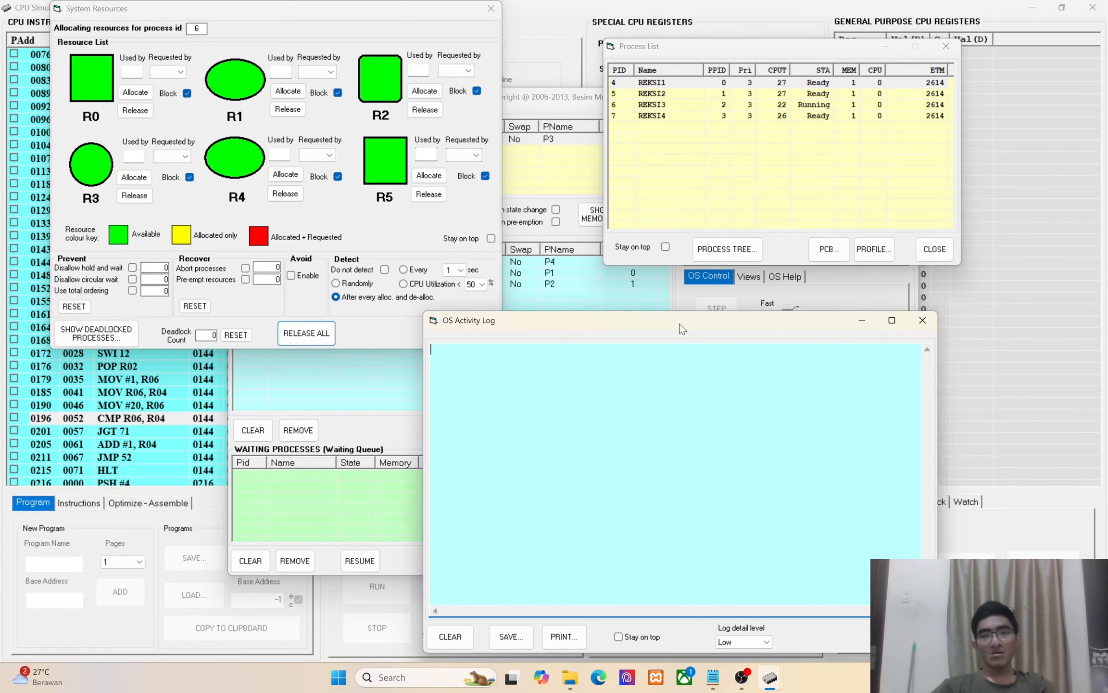
- Close the OS simulator window and bring the CPU simulator in front of the remaining view windows
{"action": "left_click", "coordinate": [676, 301]}
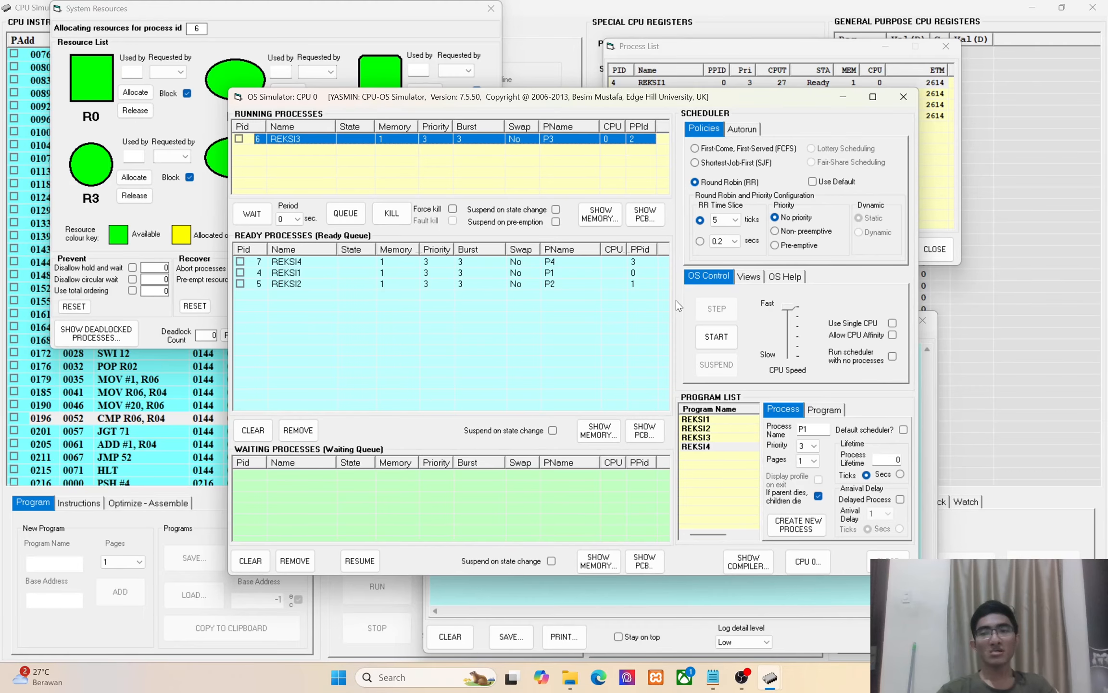
{"action": "left_click", "coordinate": [567, 276]}
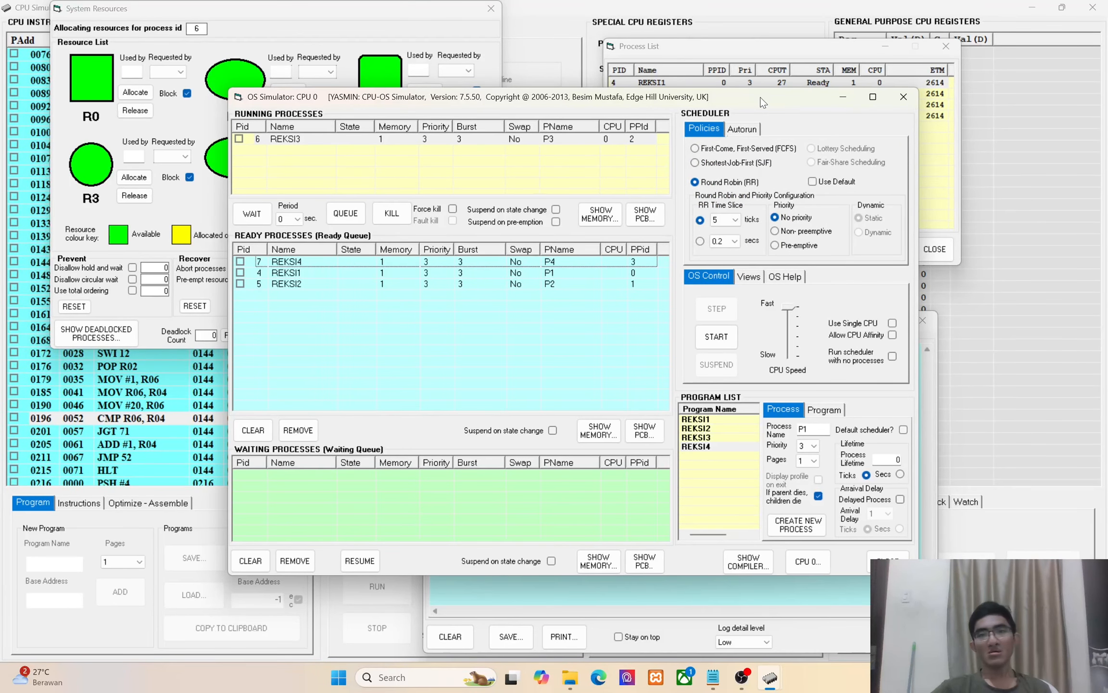
{"action": "left_click_drag", "start_coordinate": [761, 103], "coordinate": [708, 86]}
{"action": "left_click", "coordinate": [657, 431]}
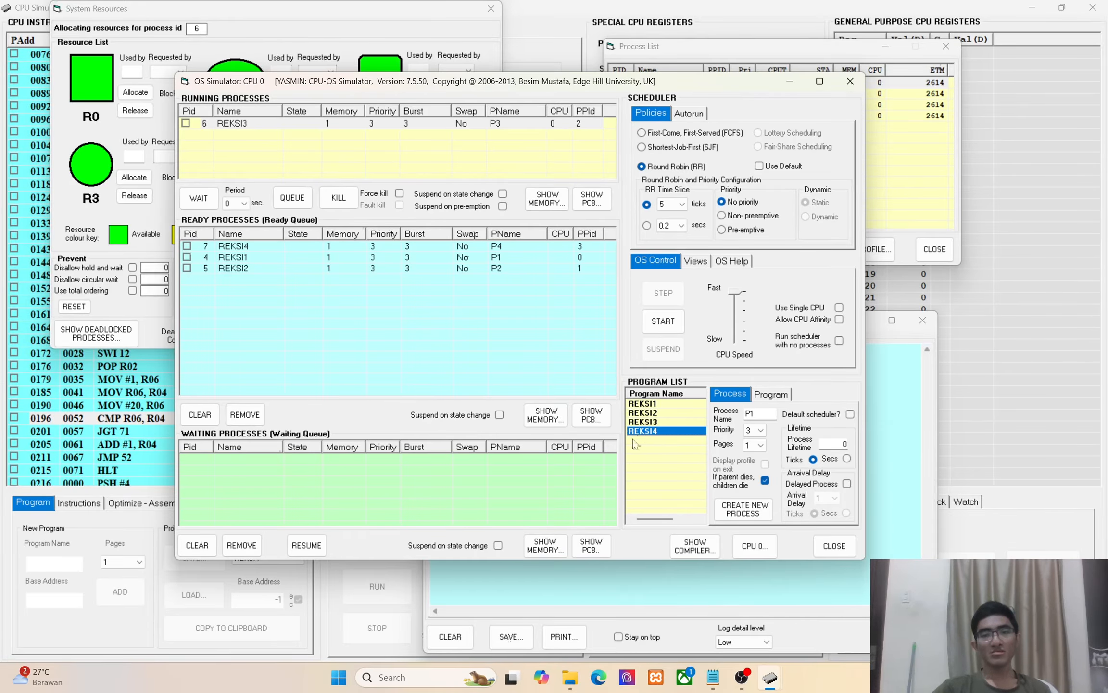
{"action": "left_click", "coordinate": [835, 546]}
{"action": "left_click_drag", "start_coordinate": [621, 327], "coordinate": [576, 332]}
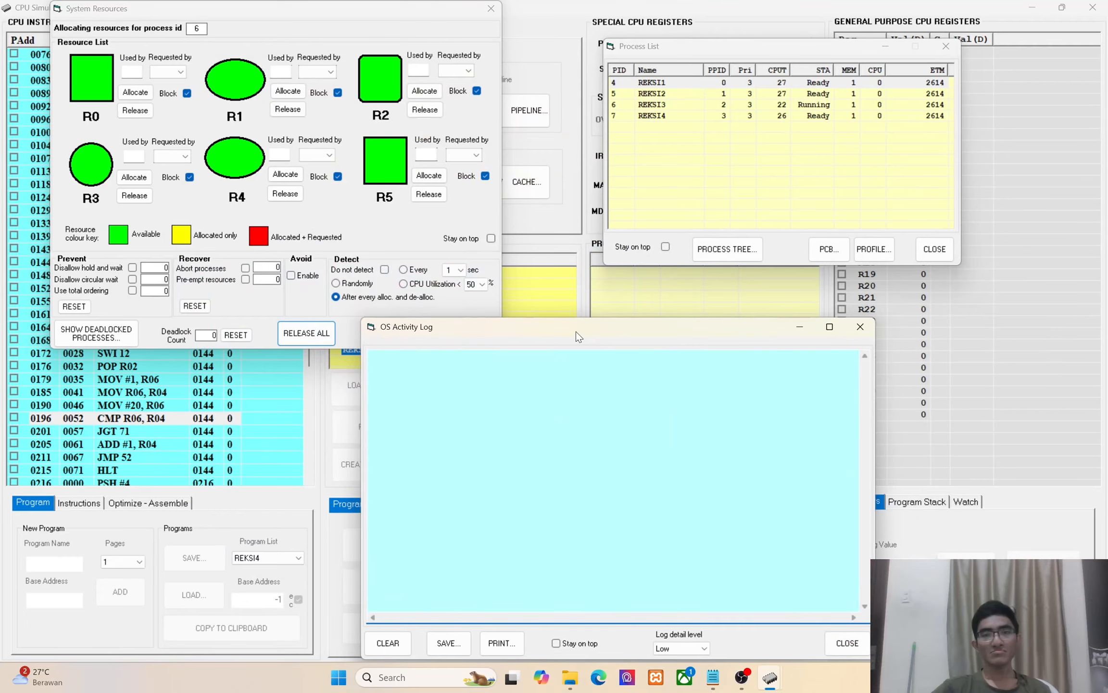
{"action": "left_click", "coordinate": [566, 222]}
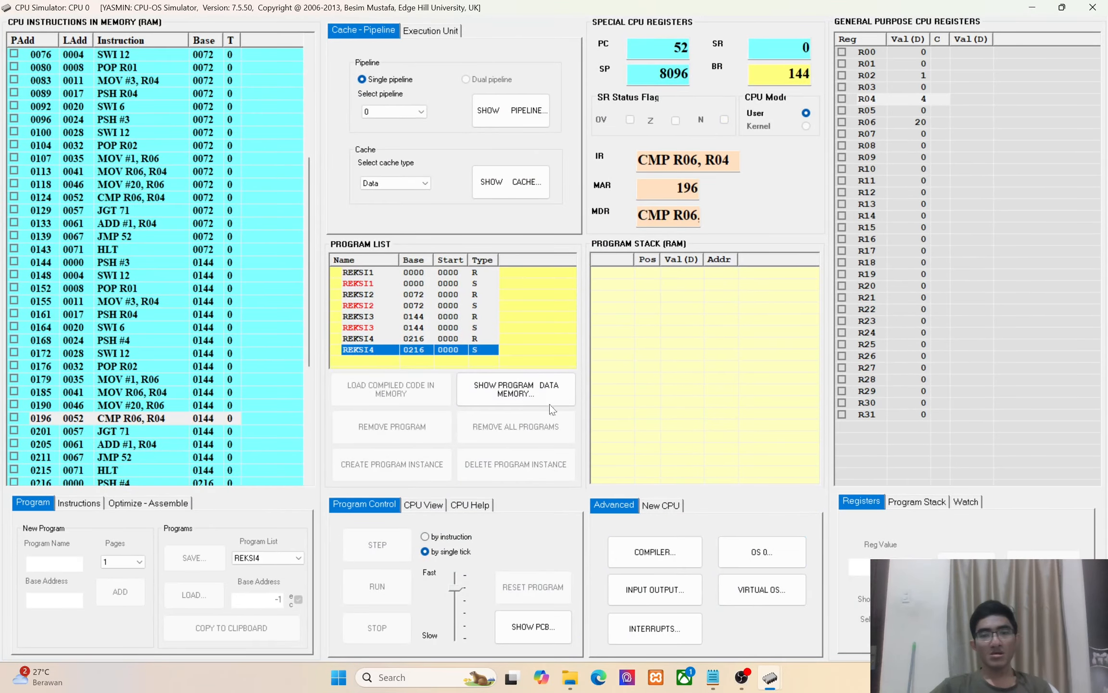
- Open the program compiler and swap the resources in the reksi4 source so it allocates resource 1 first and resource 4 second
{"action": "left_click", "coordinate": [660, 558]}
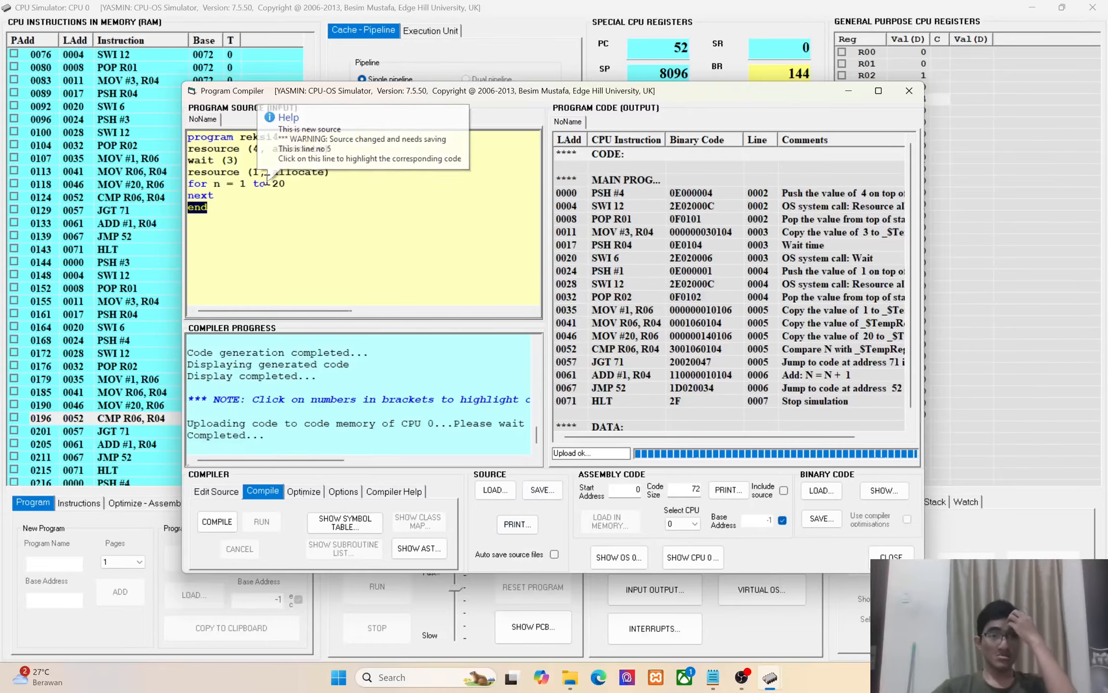
{"action": "left_click", "coordinate": [259, 148]}
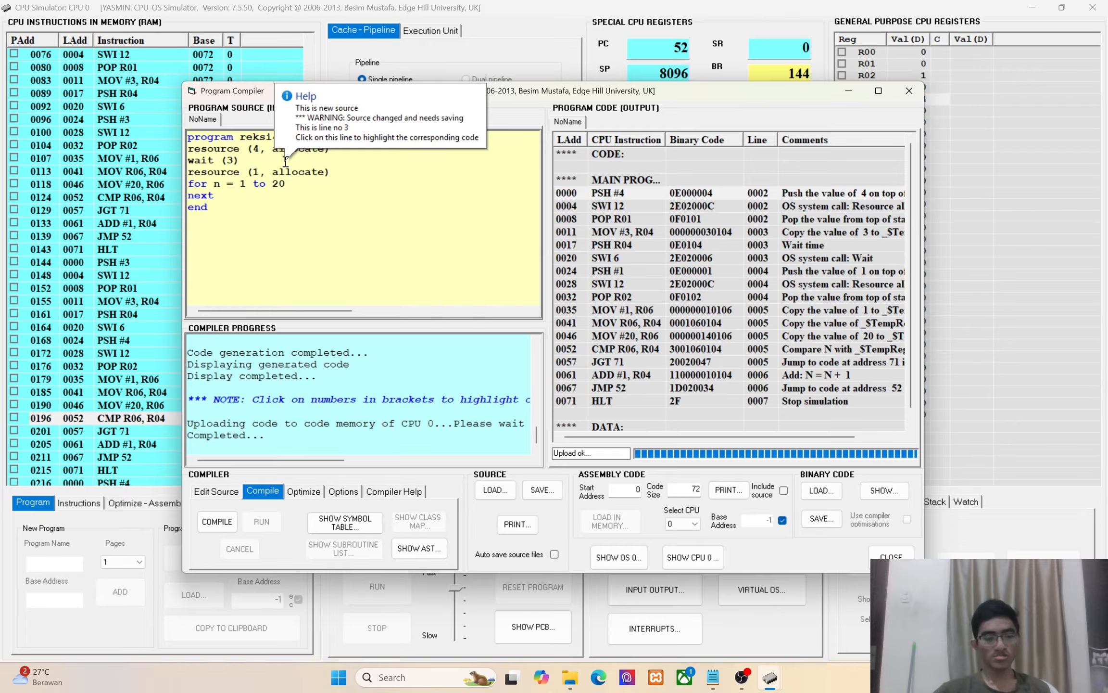
{"action": "key", "text": "BackSpace"}
{"action": "type", "text": "1"}
{"action": "left_click", "coordinate": [265, 161]}
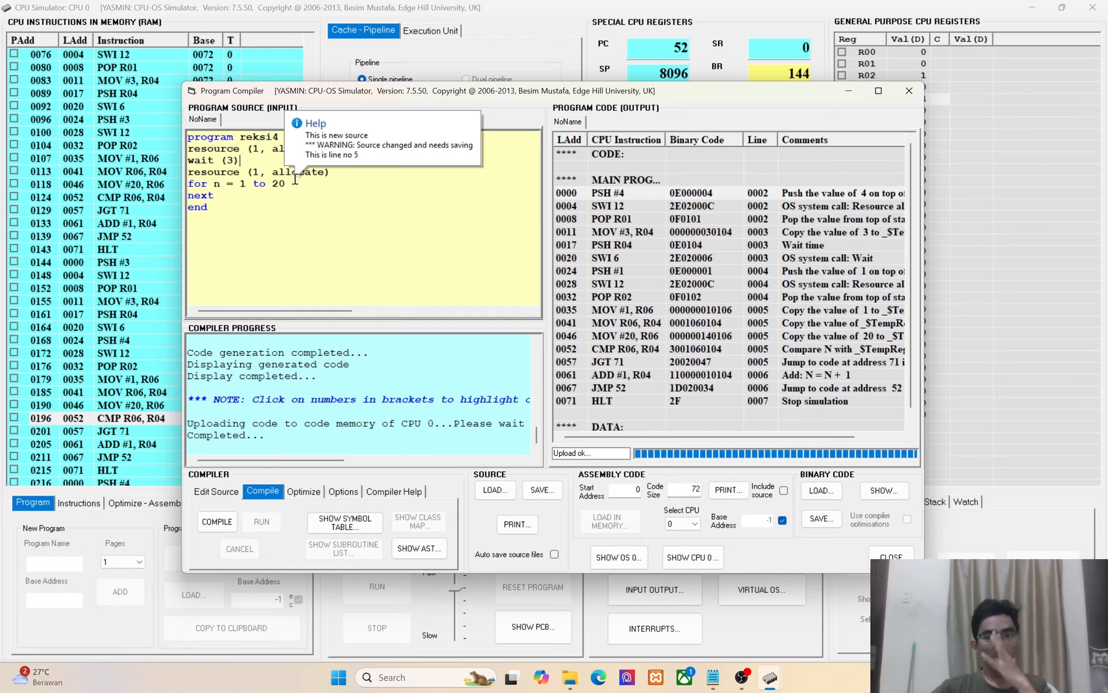
{"action": "double_click", "coordinate": [259, 171]}
{"action": "type", "text": "4"}
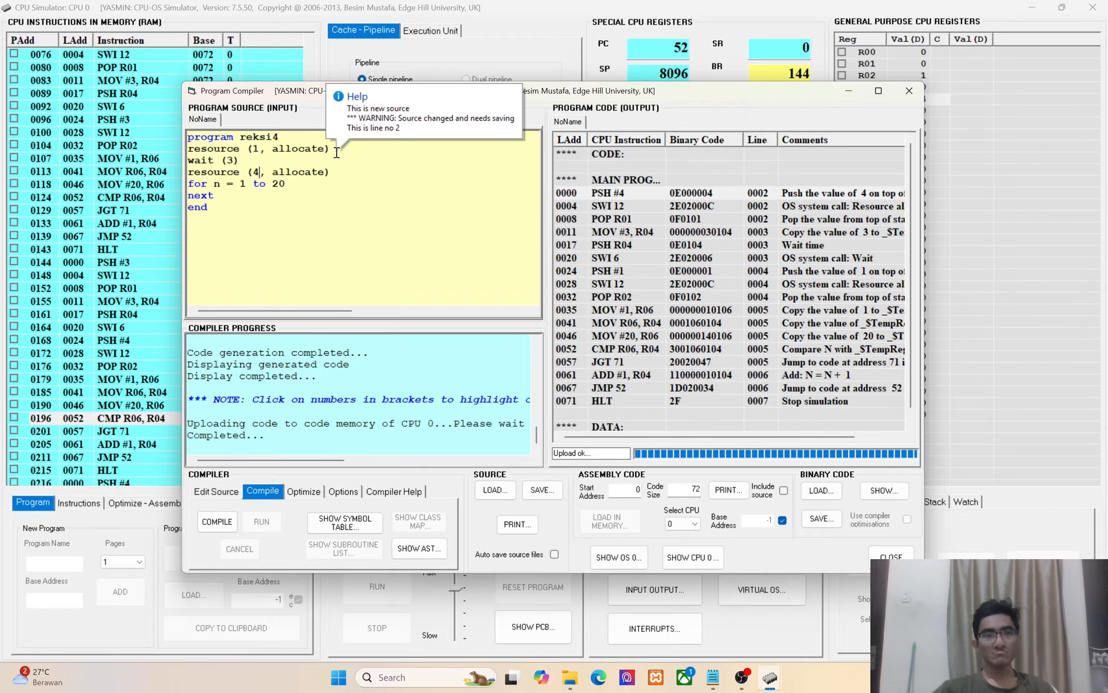
- Rename the program in the source code to reksi4nondeadlock
{"action": "left_click", "coordinate": [291, 136]}
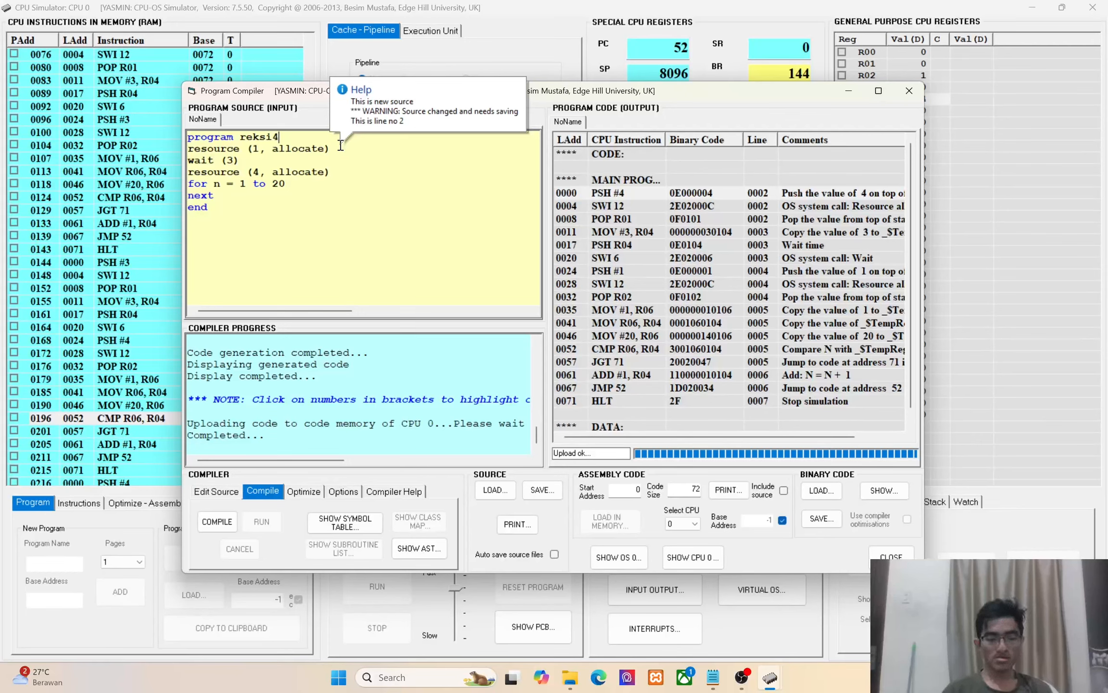
{"action": "type", "text": "perbai"}
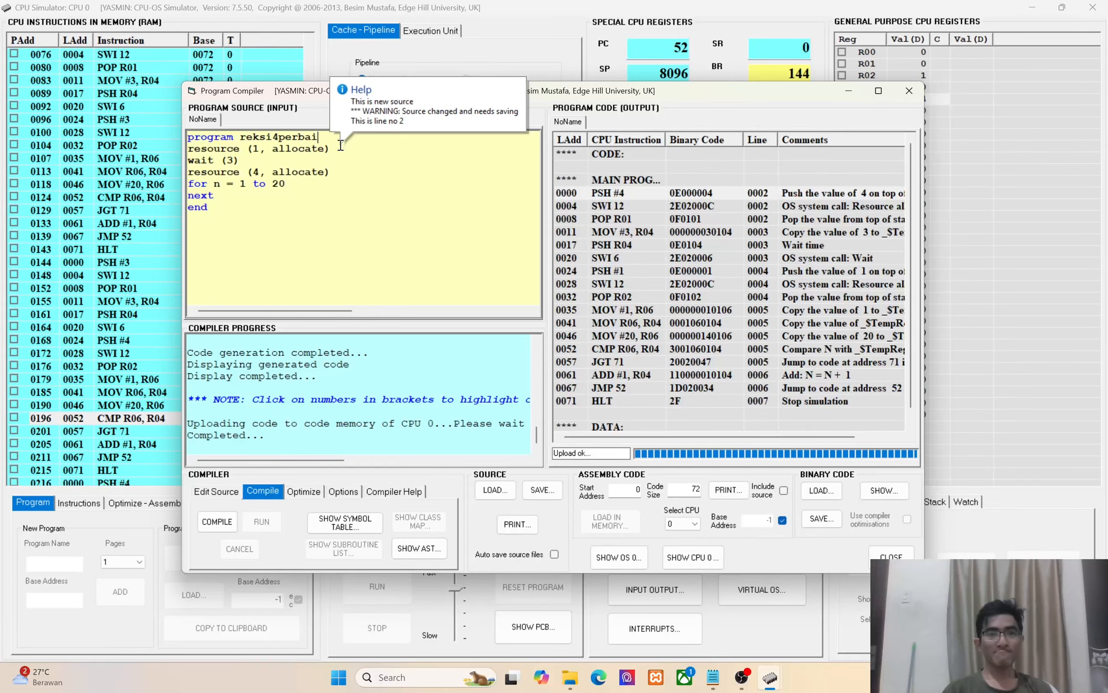
{"action": "type", "text": "k"}
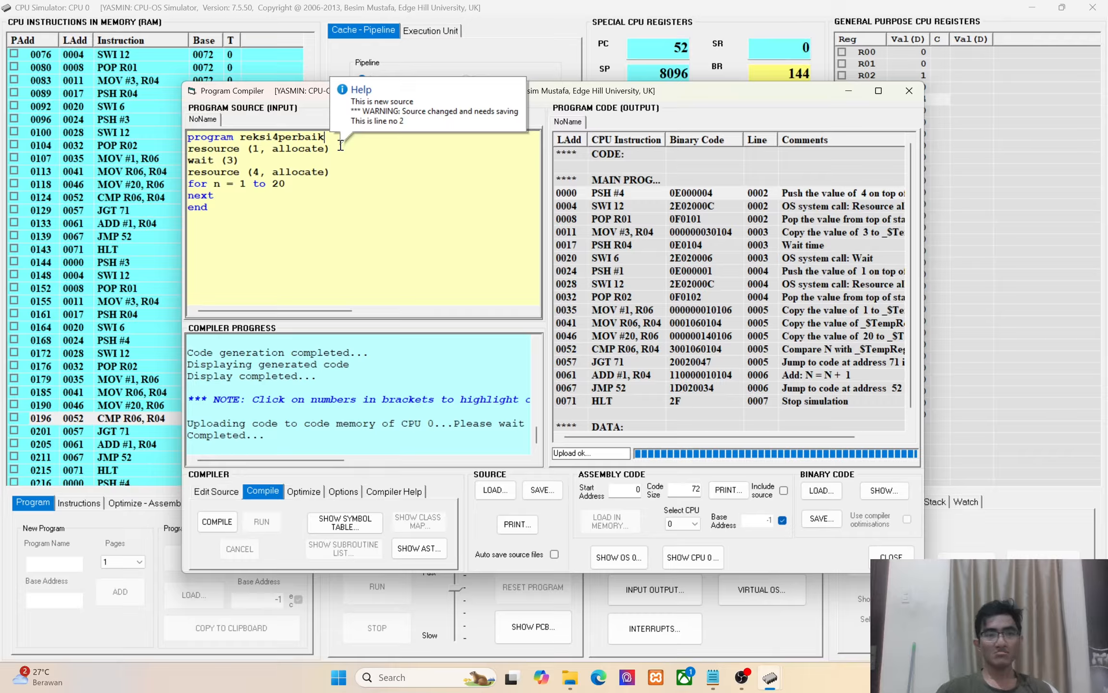
{"action": "type", "text": "annondeadloc"}
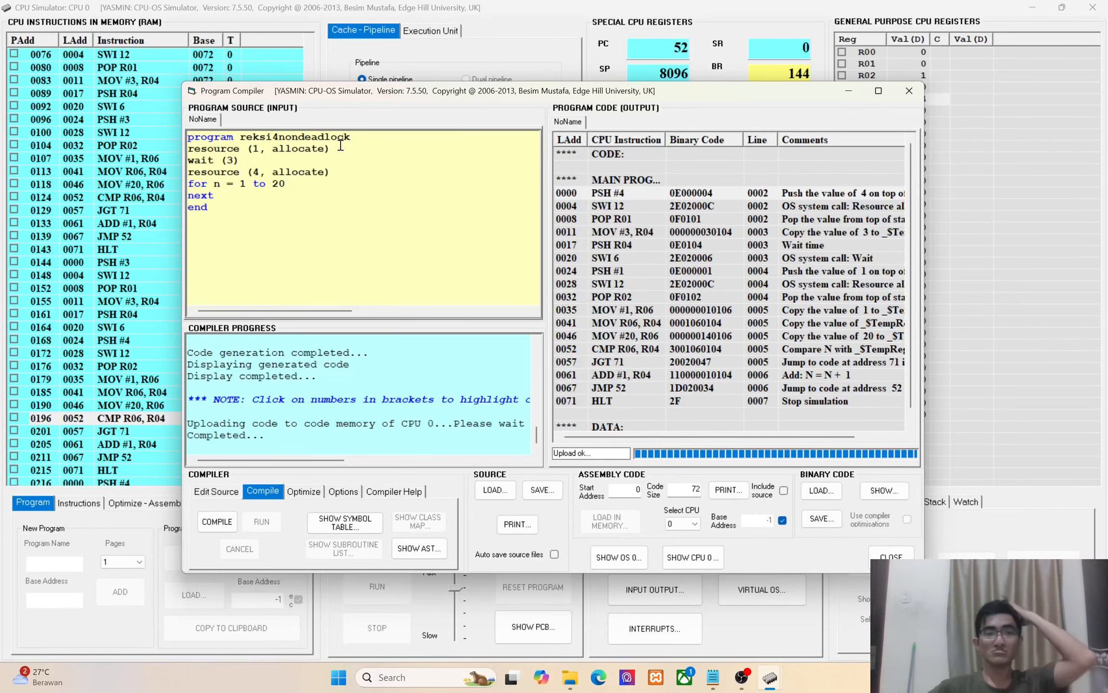
- Compile reksi4nondeadlock, load it into the memory of CPU 0 and close the compiler
{"action": "left_click", "coordinate": [217, 522]}
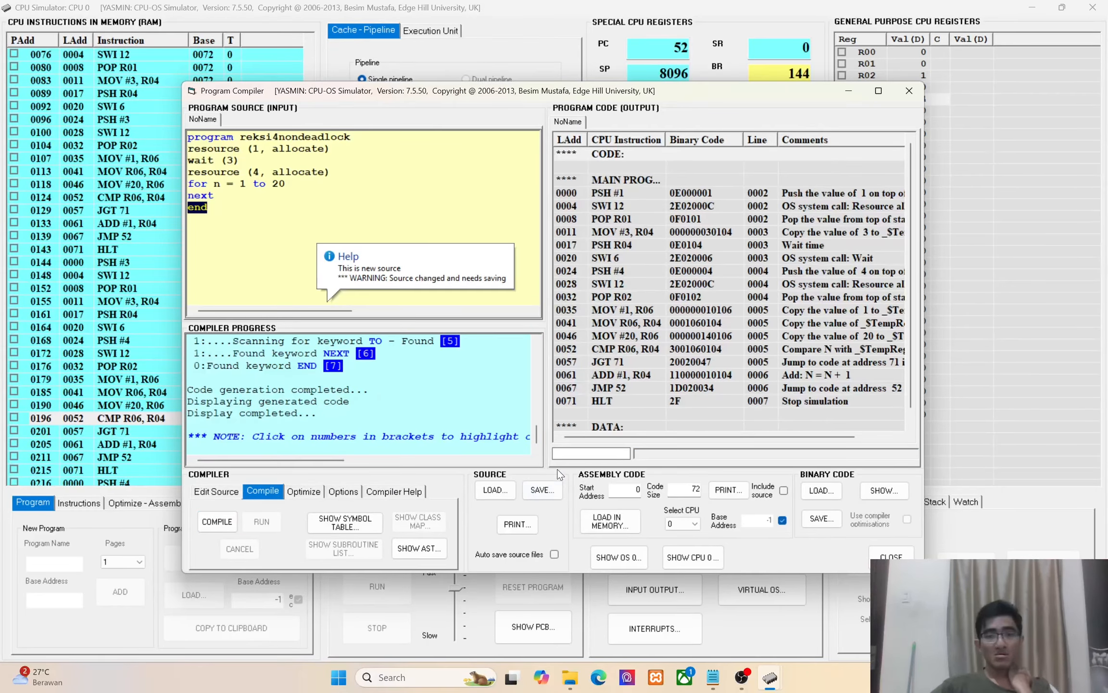
{"action": "left_click", "coordinate": [610, 522]}
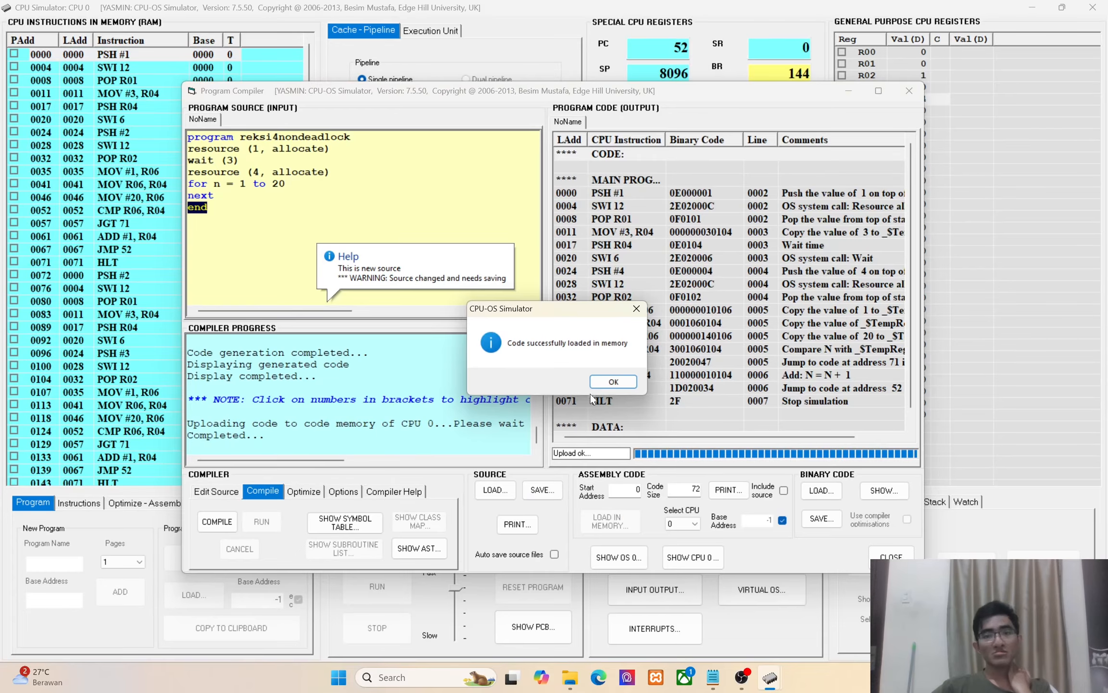
{"action": "left_click", "coordinate": [621, 382]}
{"action": "left_click", "coordinate": [891, 557]}
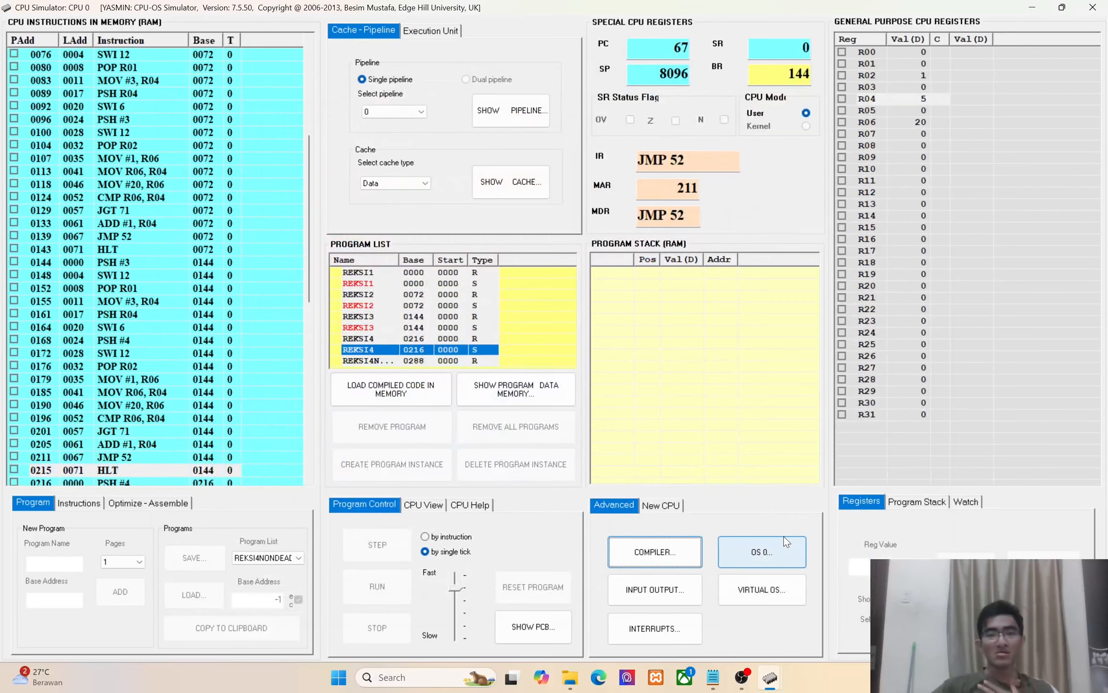
{"action": "left_click", "coordinate": [604, 382]}
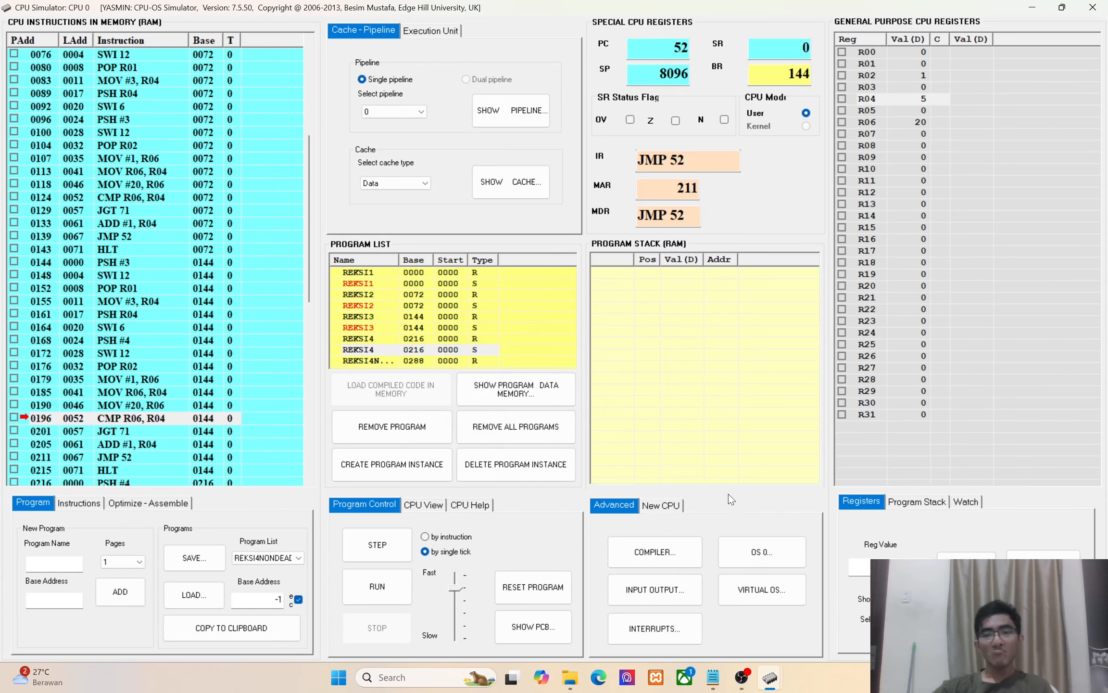
- Open the OS simulator, reposition its window and clear all processes from the ready queue
{"action": "left_click", "coordinate": [743, 539]}
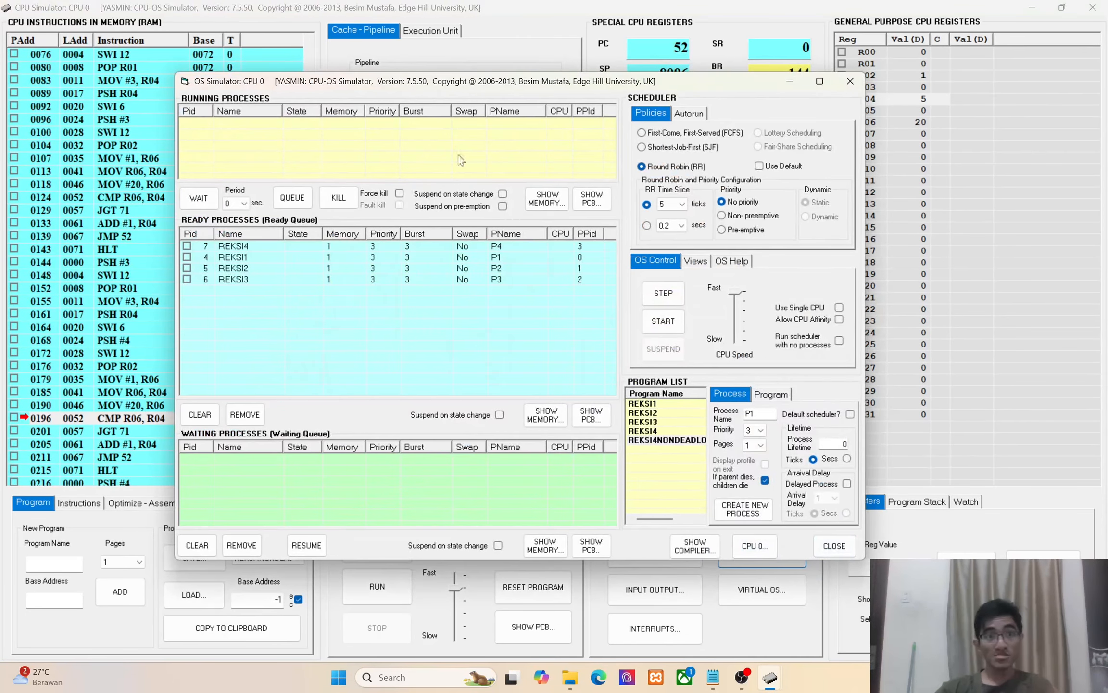
{"action": "left_click_drag", "start_coordinate": [716, 84], "coordinate": [695, 73]}
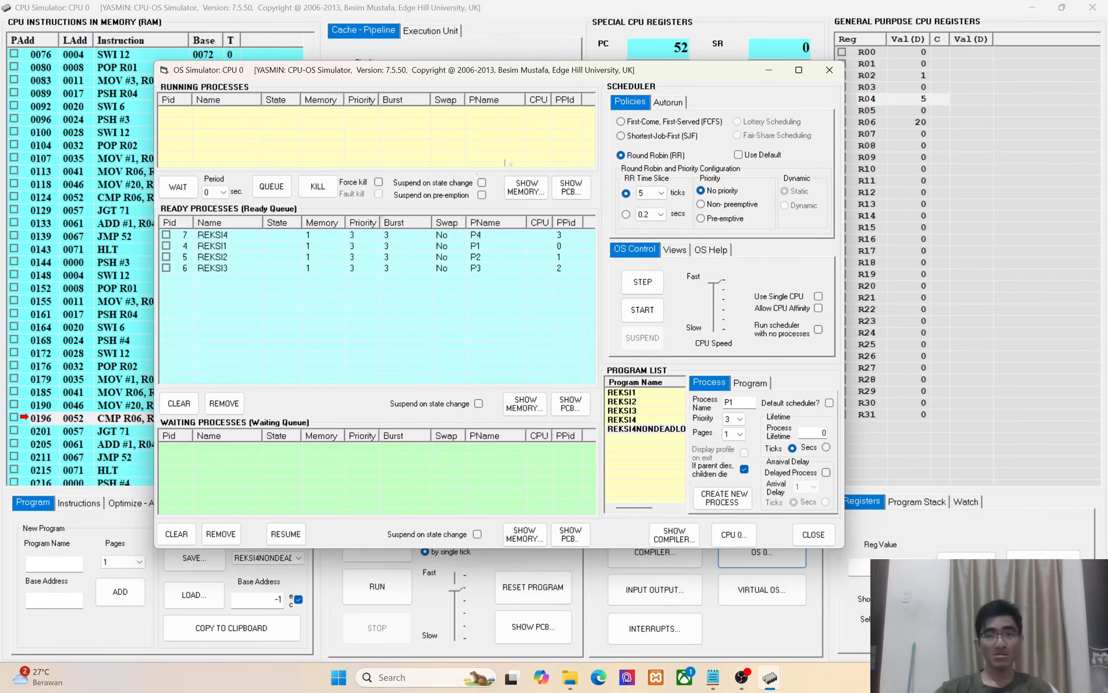
{"action": "left_click", "coordinate": [208, 235]}
{"action": "left_click", "coordinate": [178, 403]}
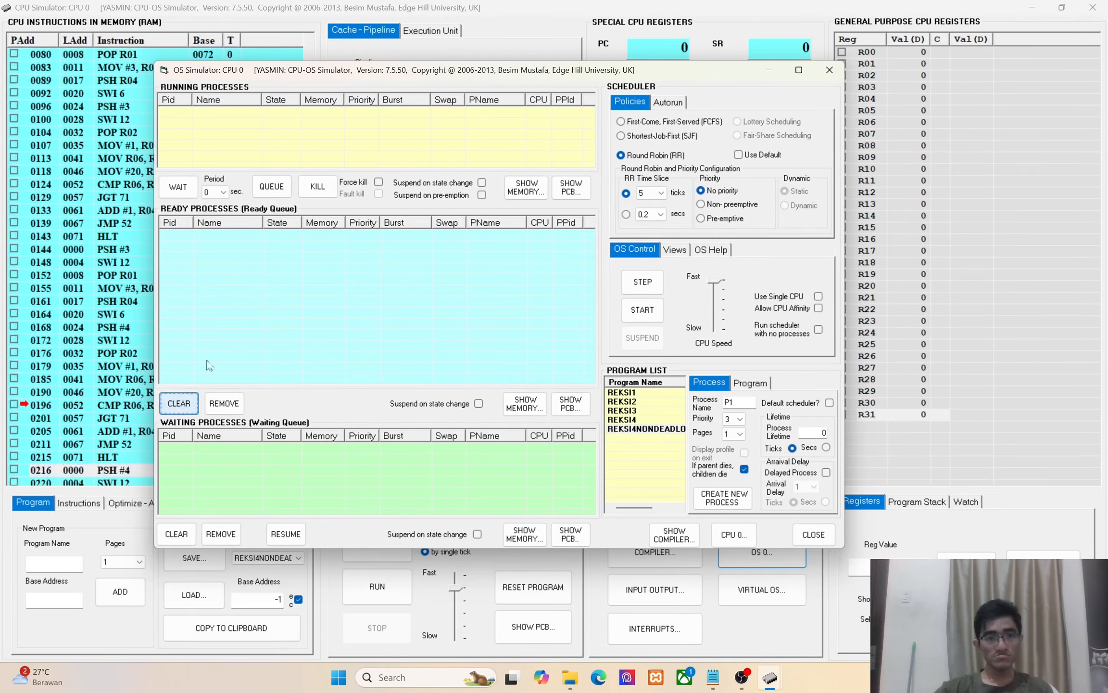
- Create one process each from REKSI1, REKSI2, REKSI3 and the reksi4nondeadlock program, leaving out the original REKSI4
{"action": "double_click", "coordinate": [622, 394]}
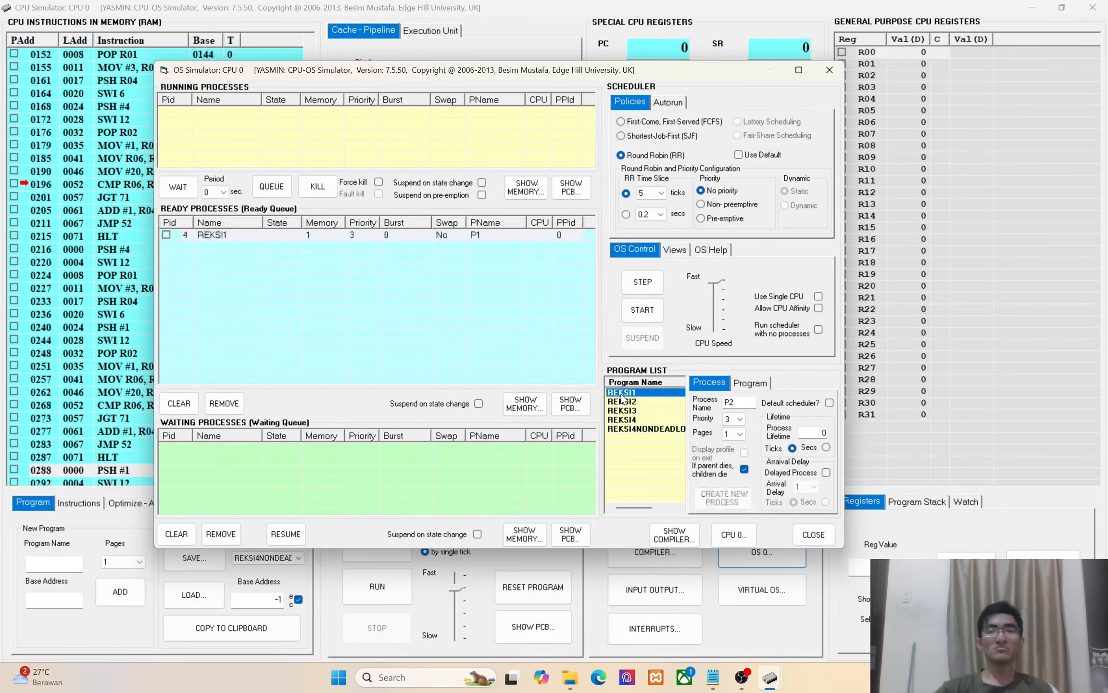
{"action": "left_click", "coordinate": [621, 402]}
{"action": "double_click", "coordinate": [620, 402]}
{"action": "double_click", "coordinate": [623, 411]}
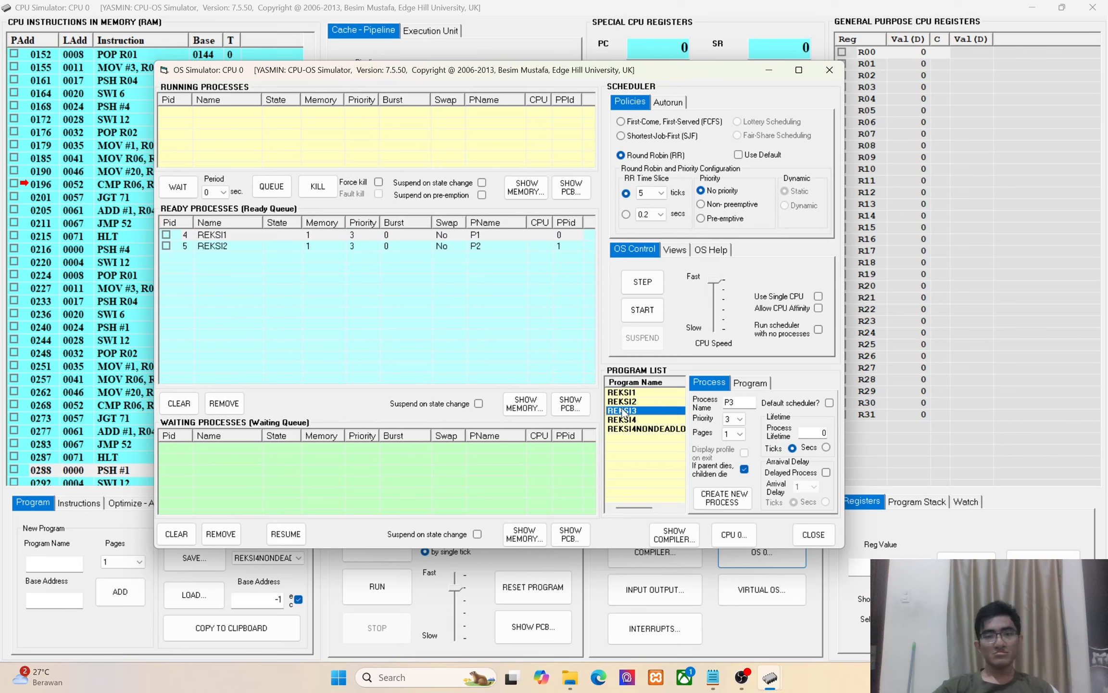
{"action": "left_click", "coordinate": [636, 428]}
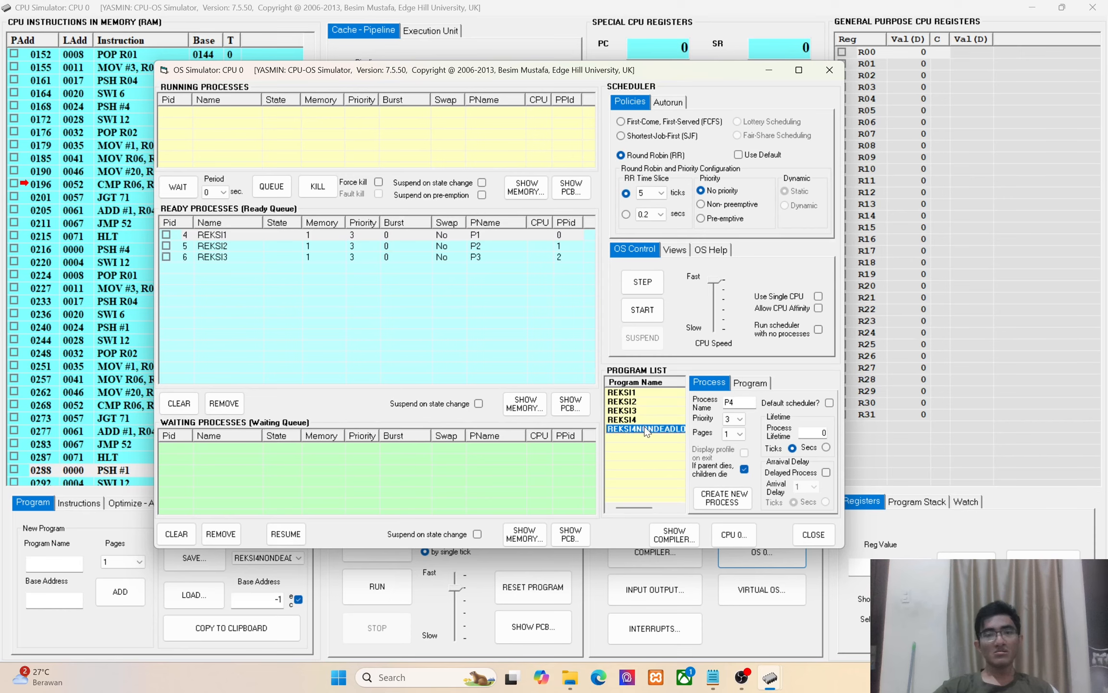
{"action": "double_click", "coordinate": [628, 428]}
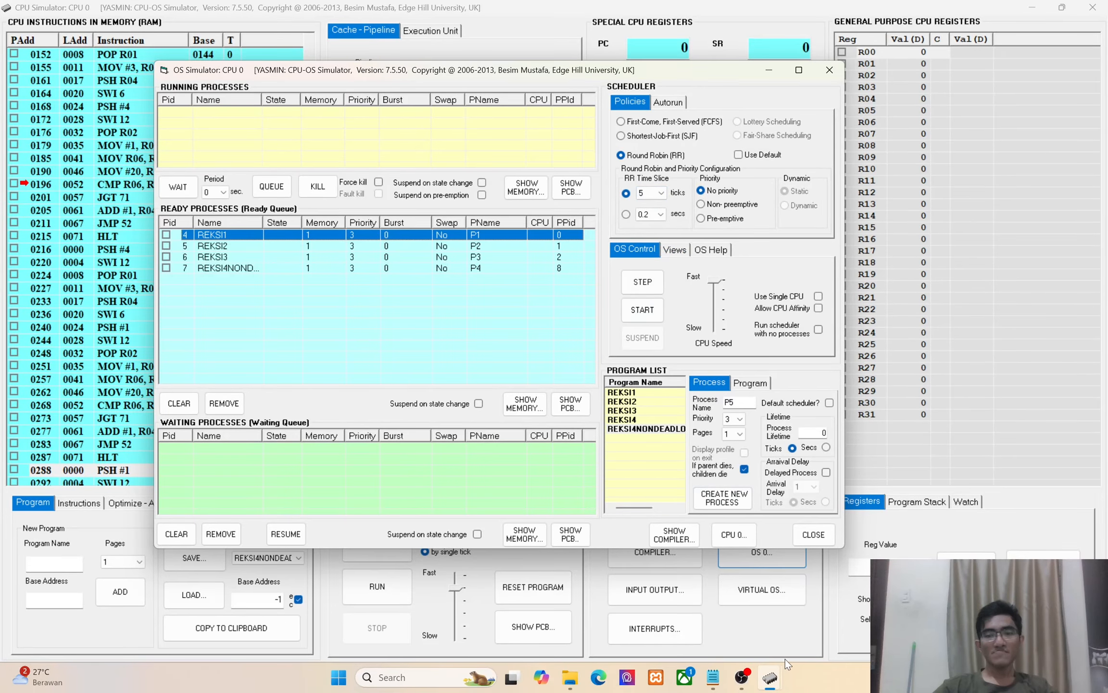
- Bring the System Resources and OS Activity Log windows into view, and reopen the Process List from the OS simulator
{"action": "mouse_move", "coordinate": [769, 677]}
{"action": "mouse_move", "coordinate": [657, 609]}
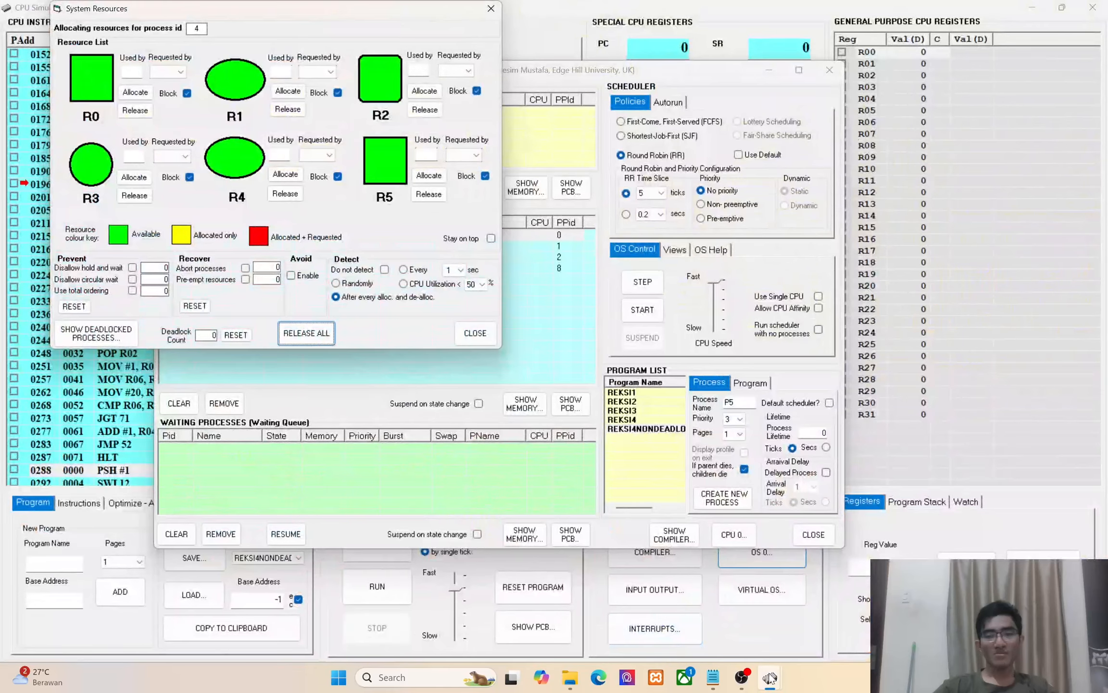
{"action": "left_click", "coordinate": [809, 621]}
{"action": "mouse_move", "coordinate": [770, 676]}
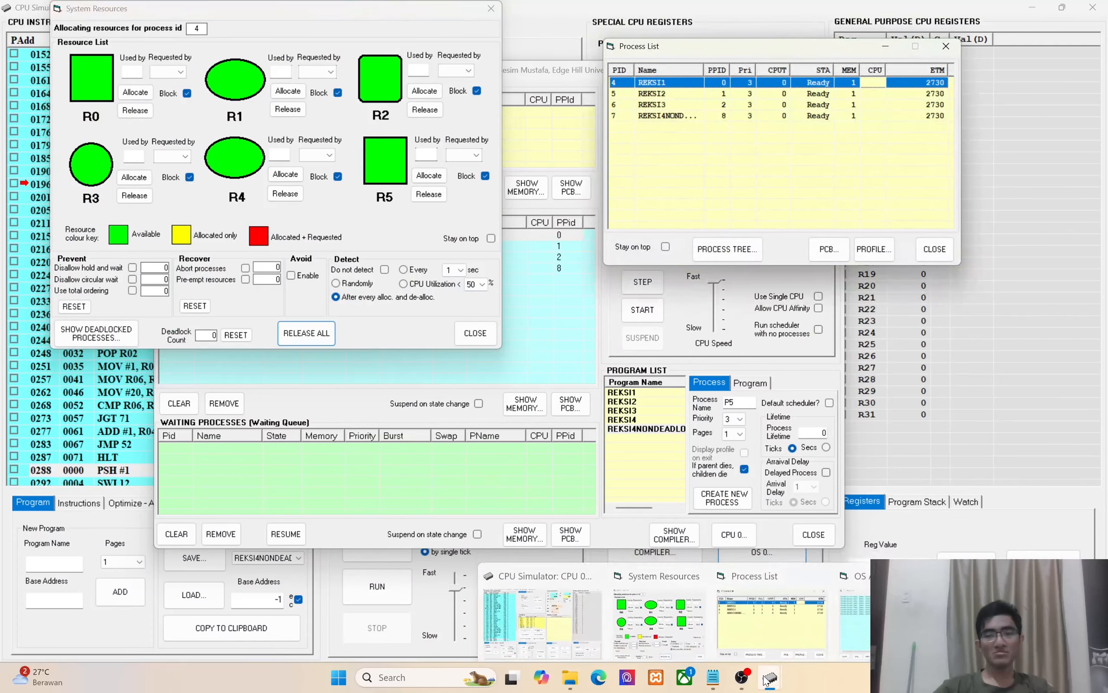
{"action": "left_click", "coordinate": [861, 616]}
{"action": "left_click_drag", "start_coordinate": [623, 332], "coordinate": [721, 334]}
{"action": "left_click", "coordinate": [935, 248]}
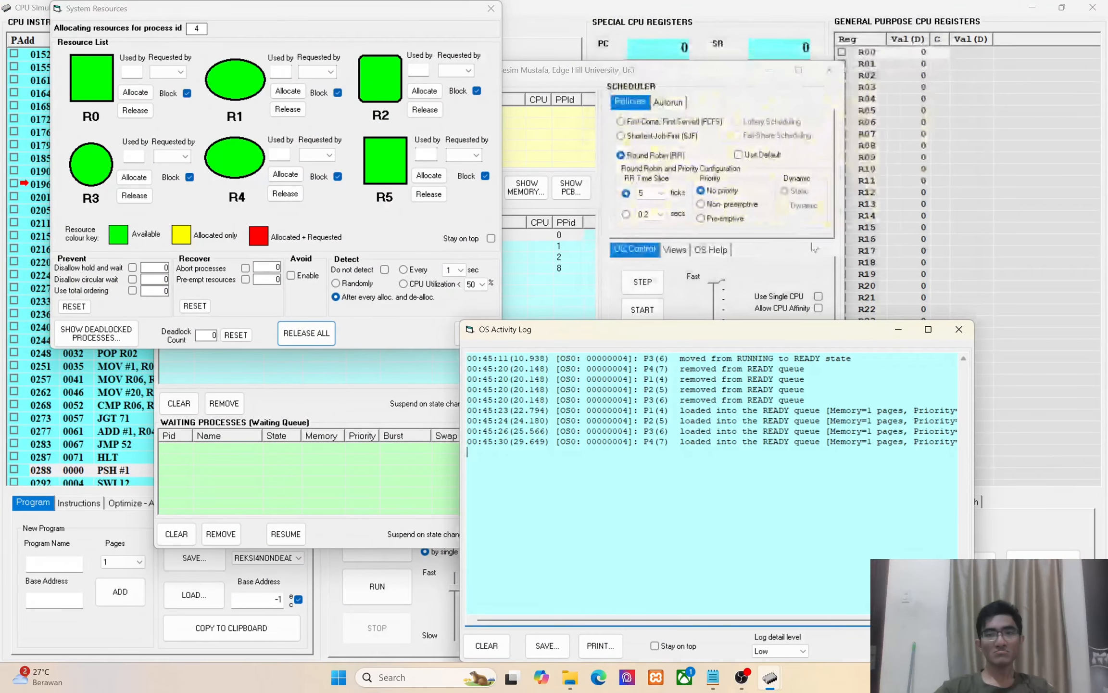
{"action": "left_click", "coordinate": [675, 249]}
{"action": "left_click", "coordinate": [710, 277]}
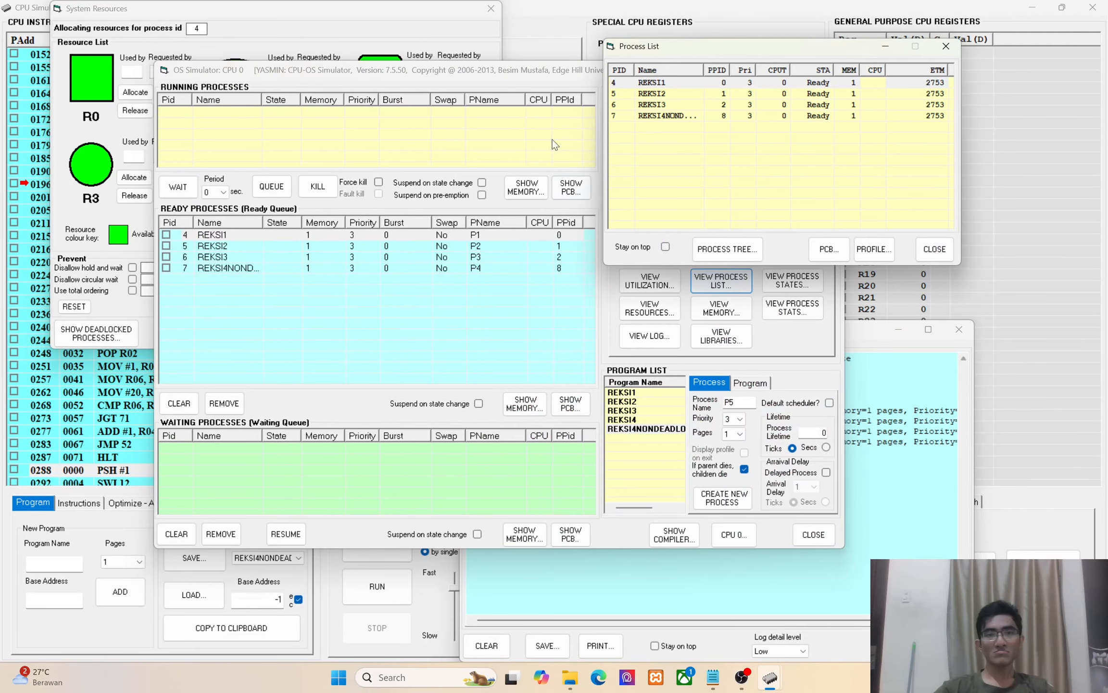
- Bring the activity log, System Resources and OS simulator windows forward in turn so each is within reach for the run
{"action": "left_click", "coordinate": [673, 493]}
{"action": "left_click", "coordinate": [616, 583]}
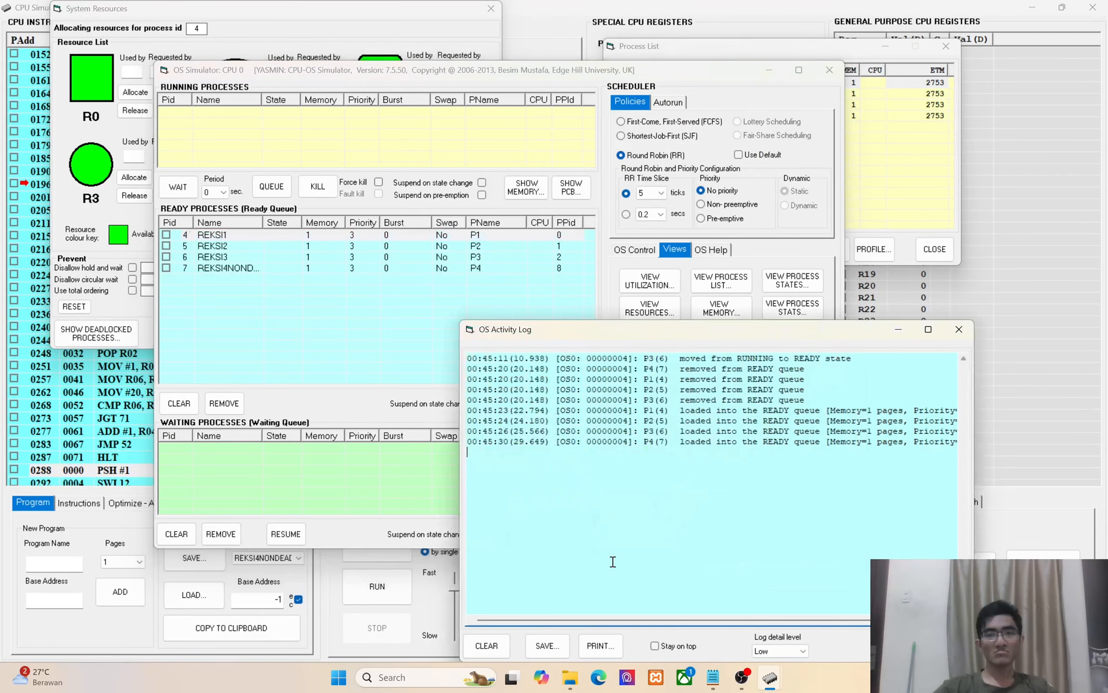
{"action": "left_click", "coordinate": [334, 17]}
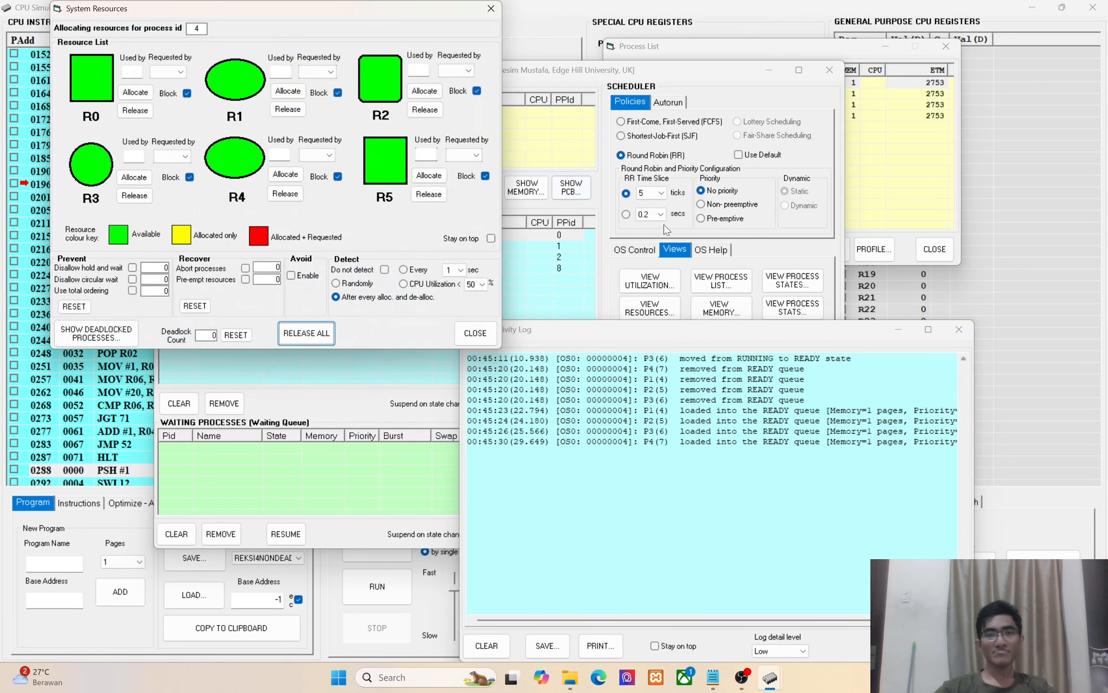
{"action": "left_click", "coordinate": [614, 233]}
{"action": "left_click", "coordinate": [677, 252]}
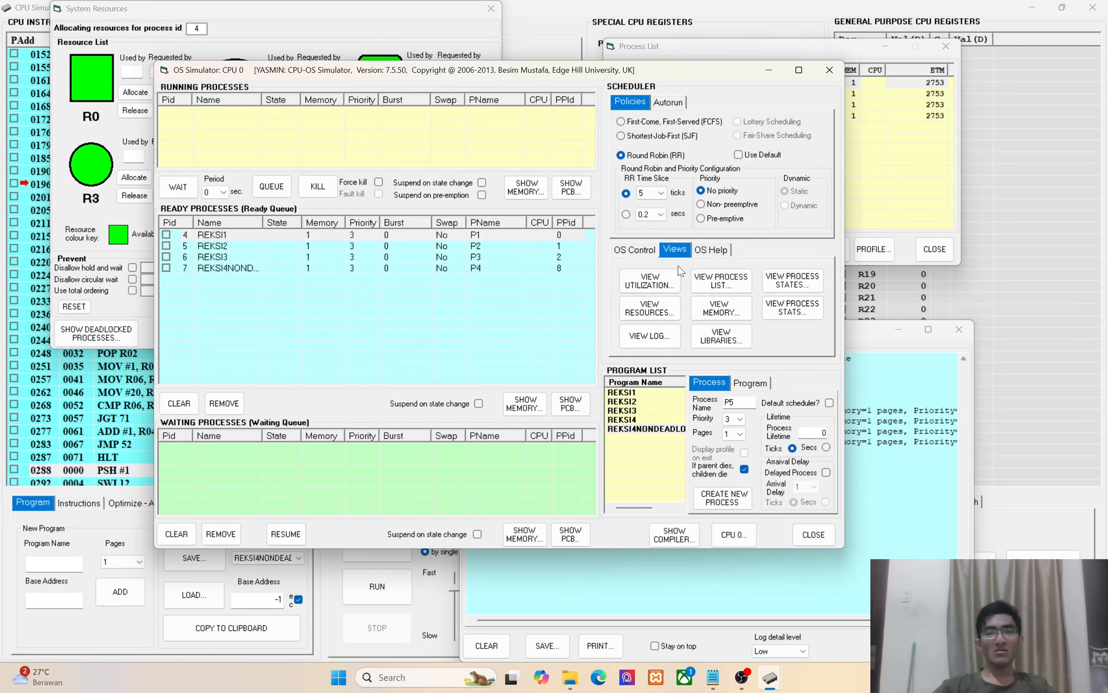
- Clear the OS activity log and start the round robin scheduler with the four ready processes
{"action": "left_click", "coordinate": [642, 250]}
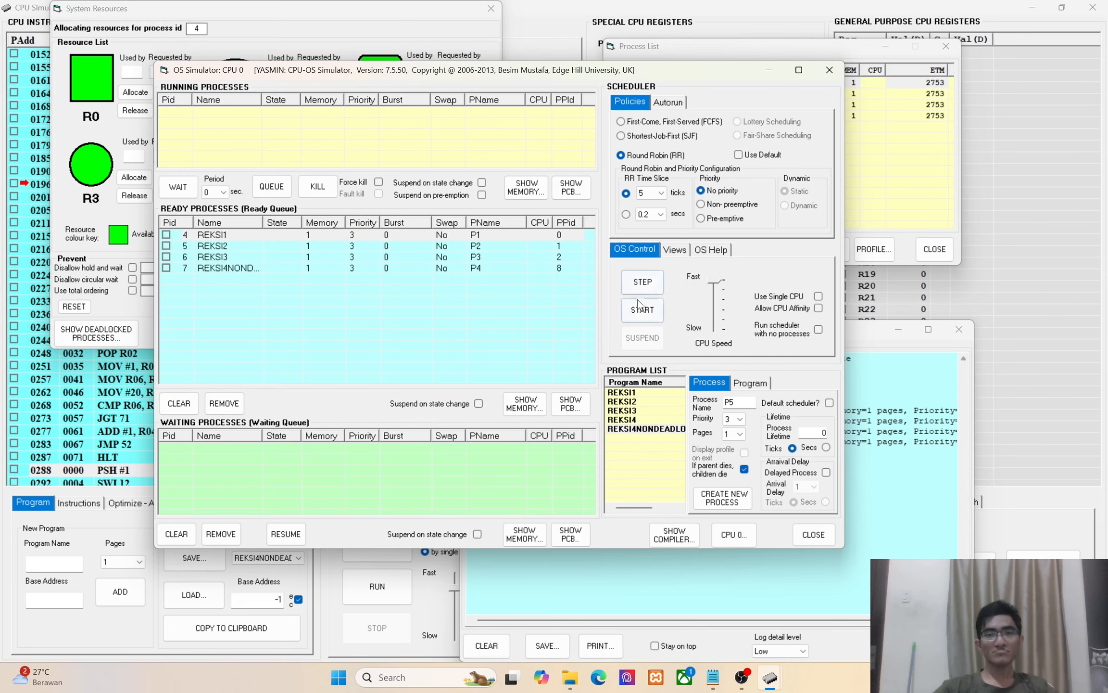
{"action": "left_click", "coordinate": [574, 572]}
{"action": "left_click", "coordinate": [486, 646]}
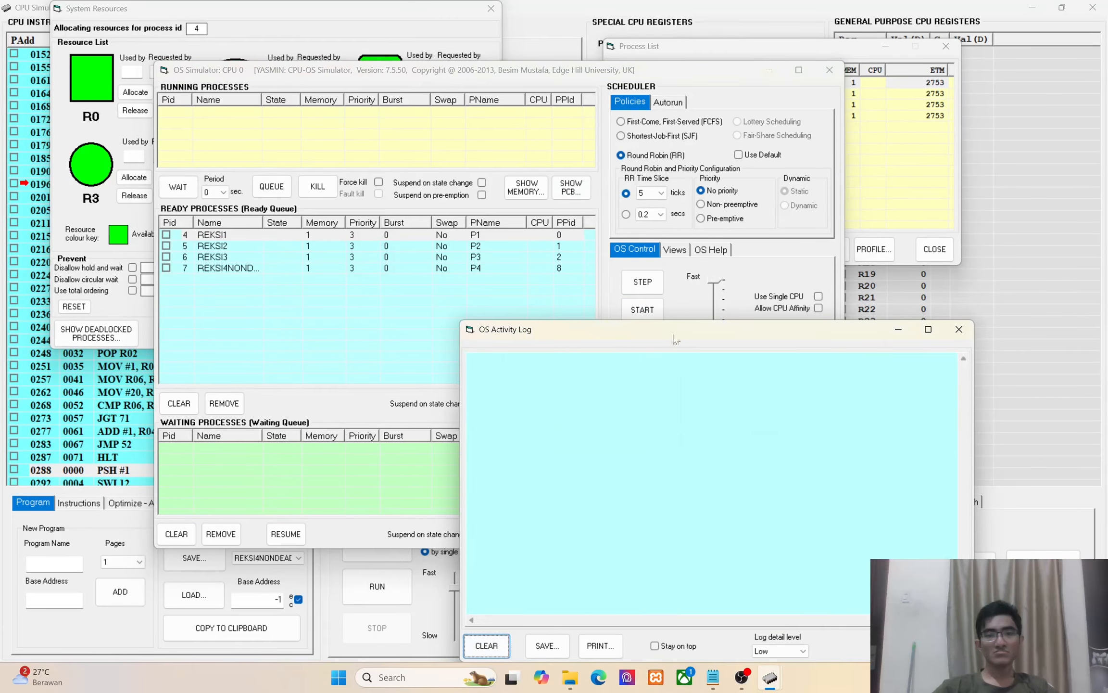
{"action": "left_click", "coordinate": [644, 311]}
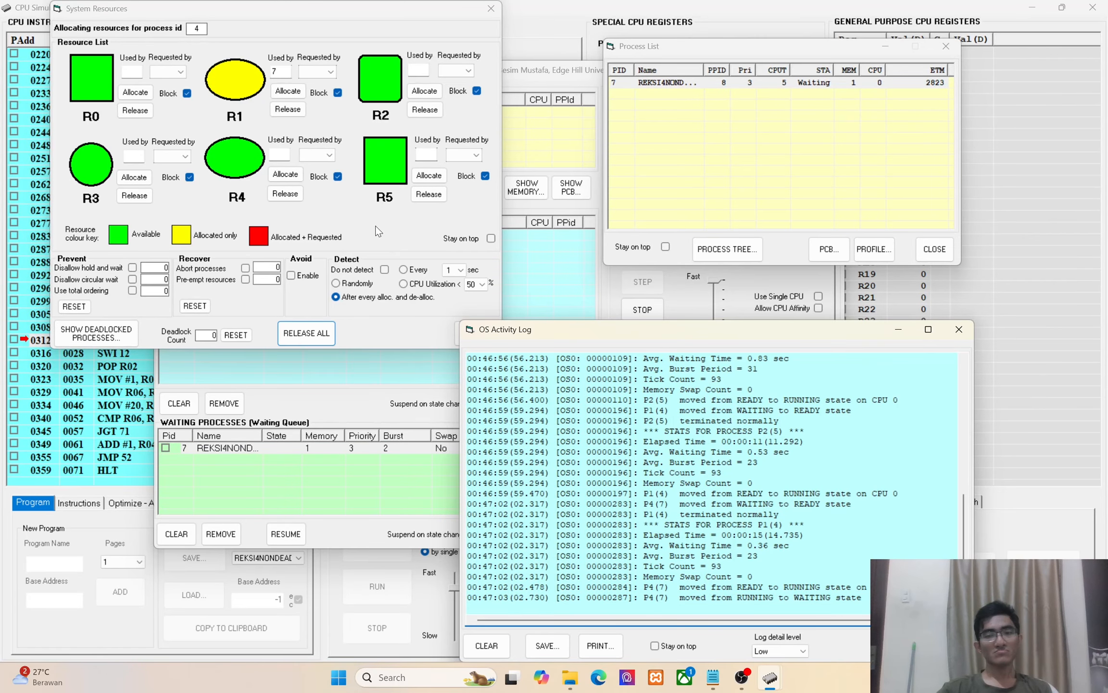
- Move the activity log clear of the other windows, check the system resources for deadlocked processes and close the allocation graph
{"action": "left_click_drag", "start_coordinate": [607, 336], "coordinate": [581, 299]}
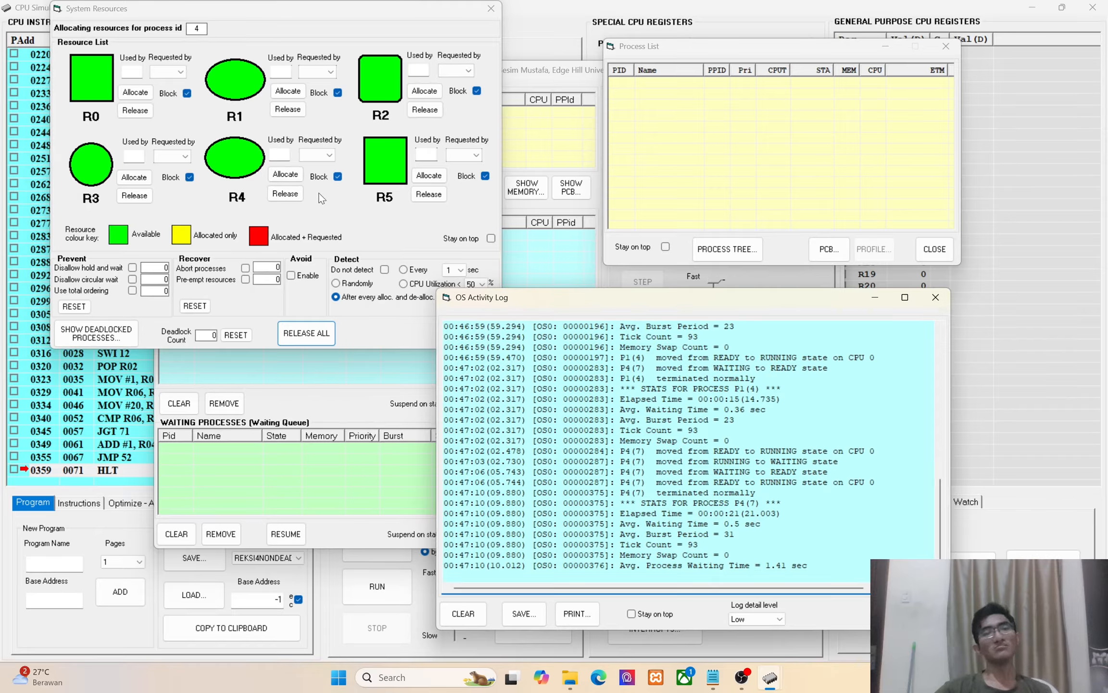
{"action": "left_click", "coordinate": [331, 203]}
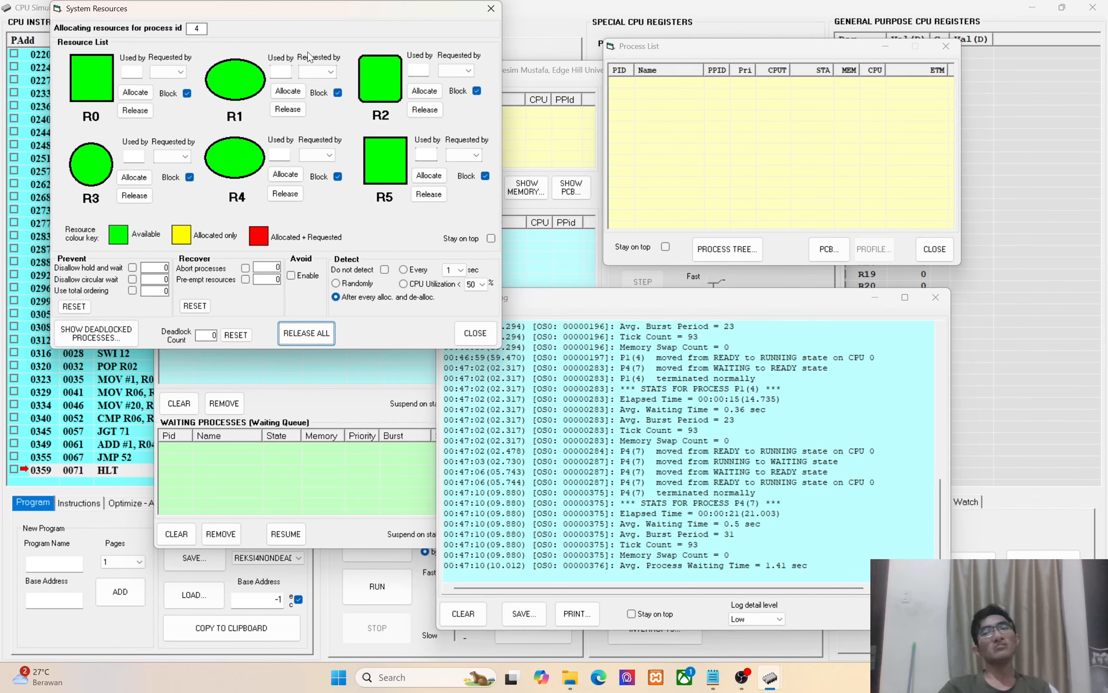
{"action": "left_click", "coordinate": [111, 341]}
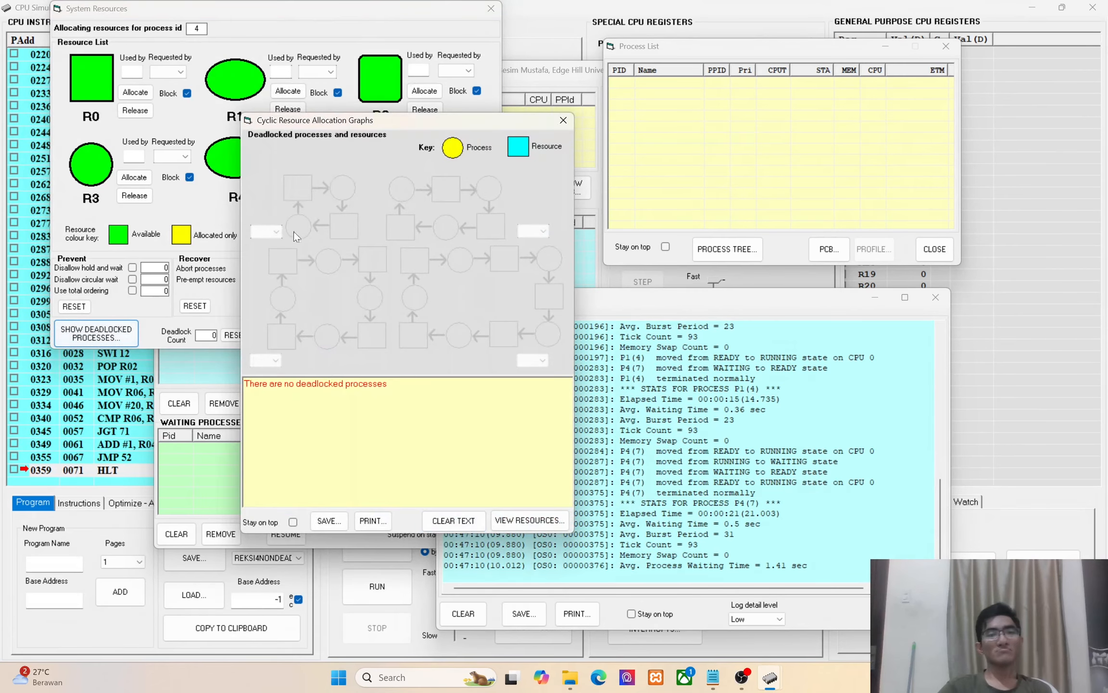
{"action": "left_click", "coordinate": [562, 121]}
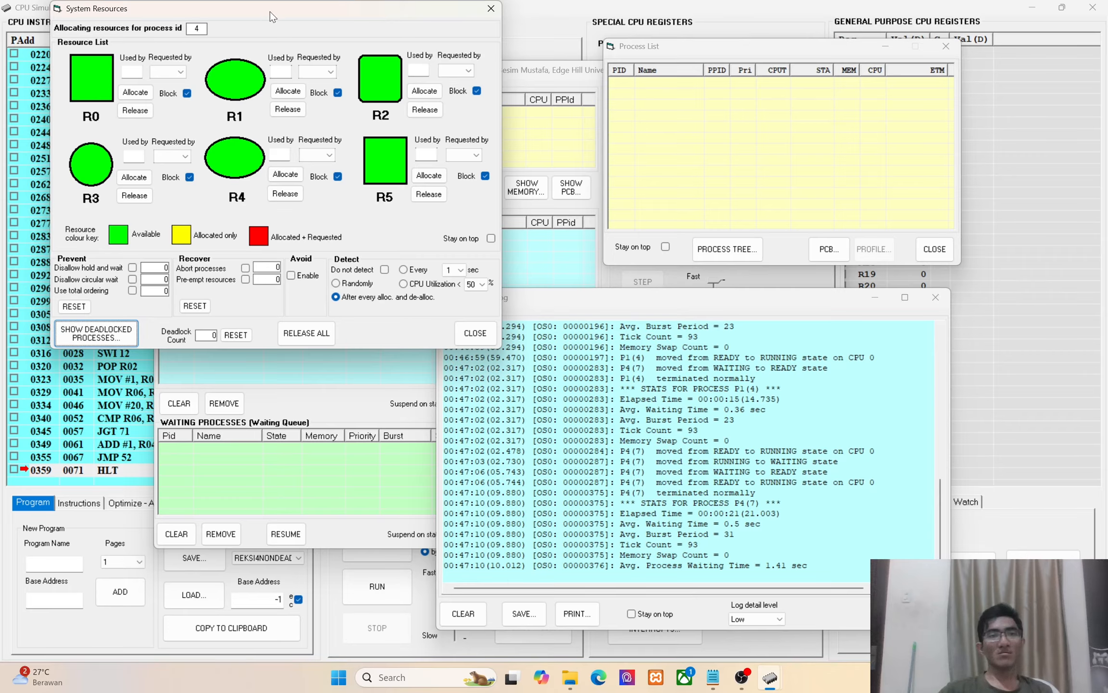
{"action": "left_click_drag", "start_coordinate": [270, 12], "coordinate": [299, 53]}
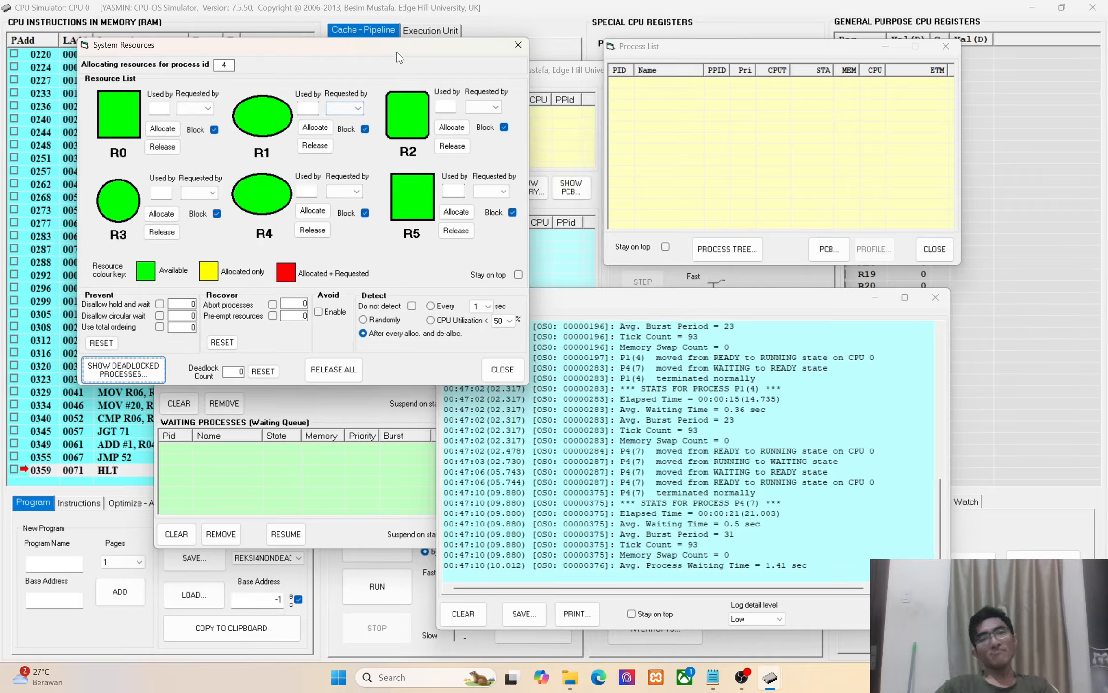
{"action": "left_click_drag", "start_coordinate": [403, 54], "coordinate": [398, 58]}
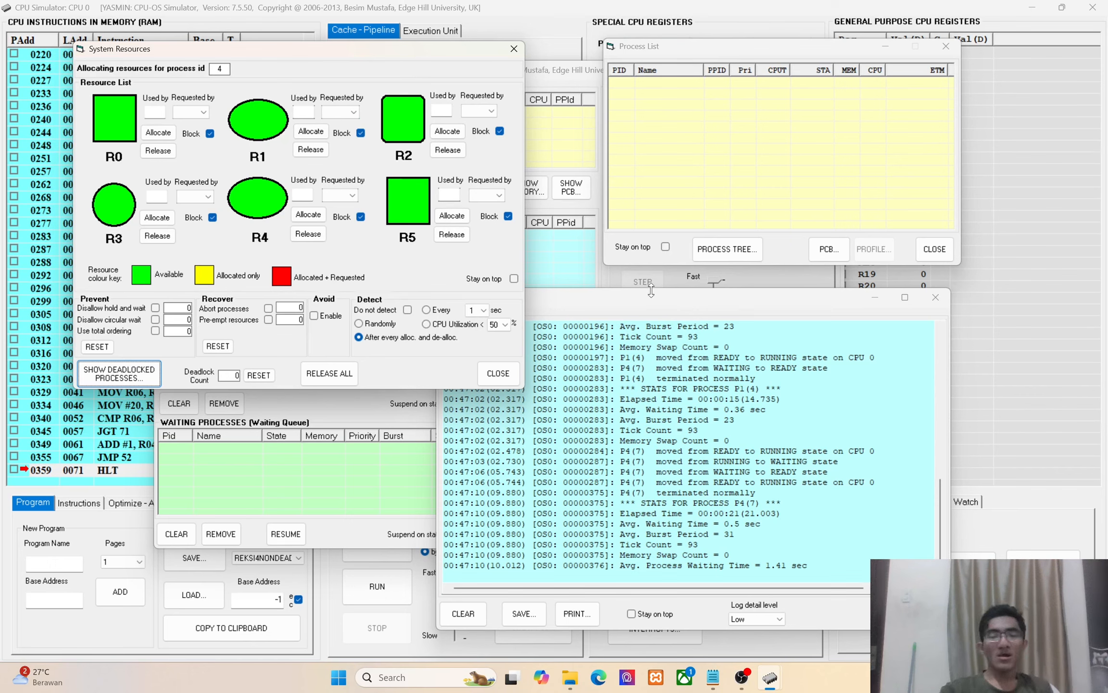
{"action": "left_click", "coordinate": [610, 410]}
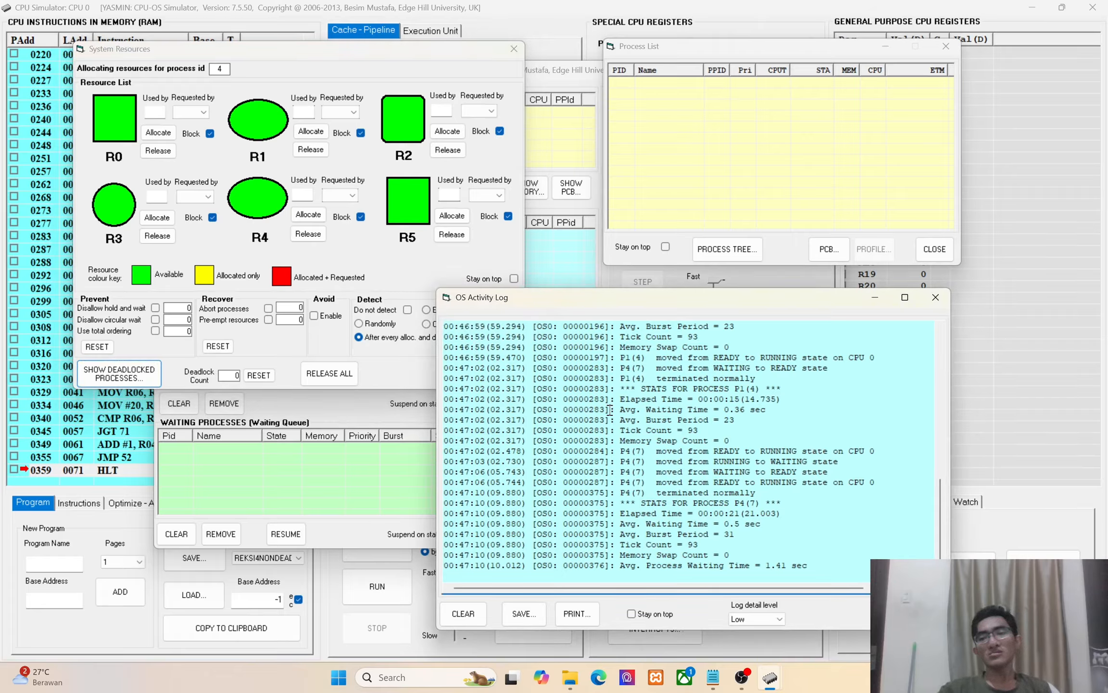